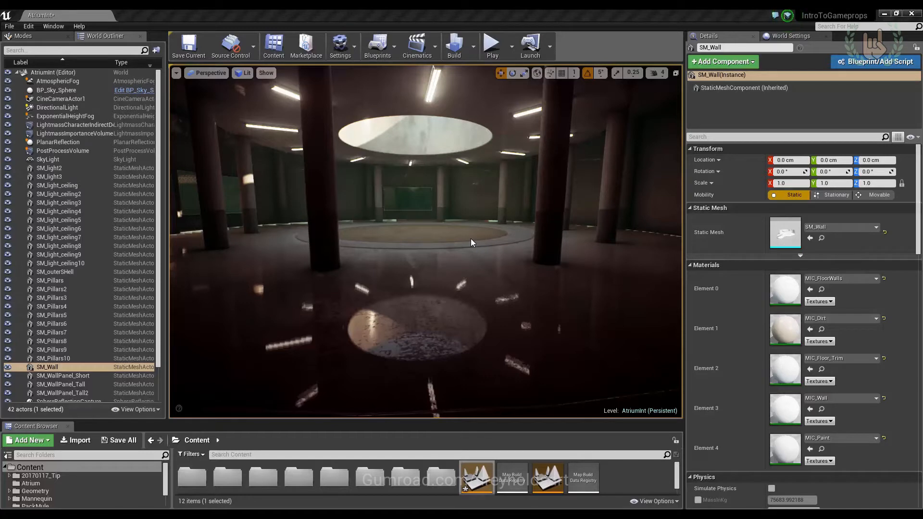
Inspect the ceiling light fixtures around the skylight in the lit atrium.
click(432, 82)
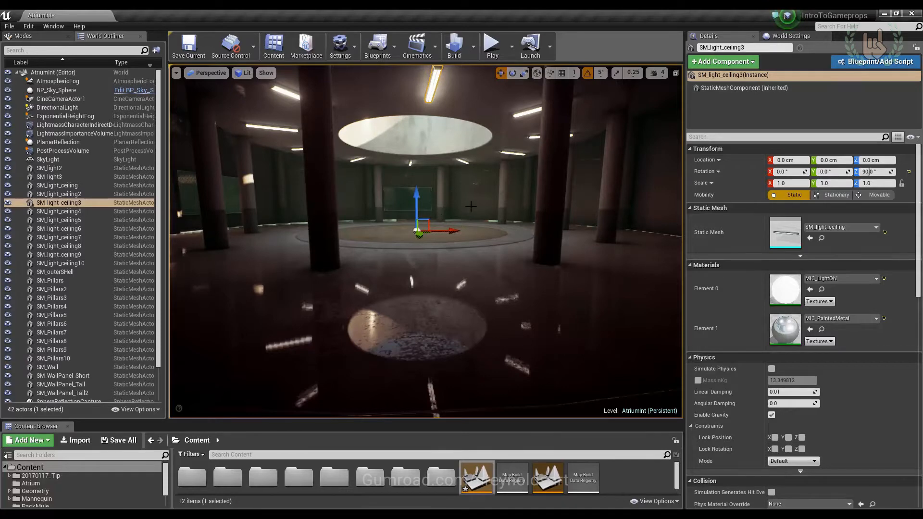
right_drag(527, 196, 527, 152)
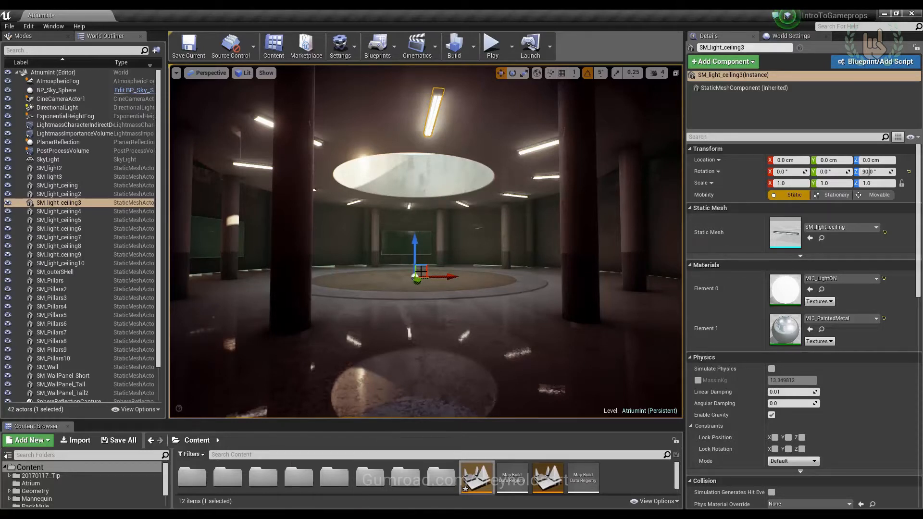
click(536, 148)
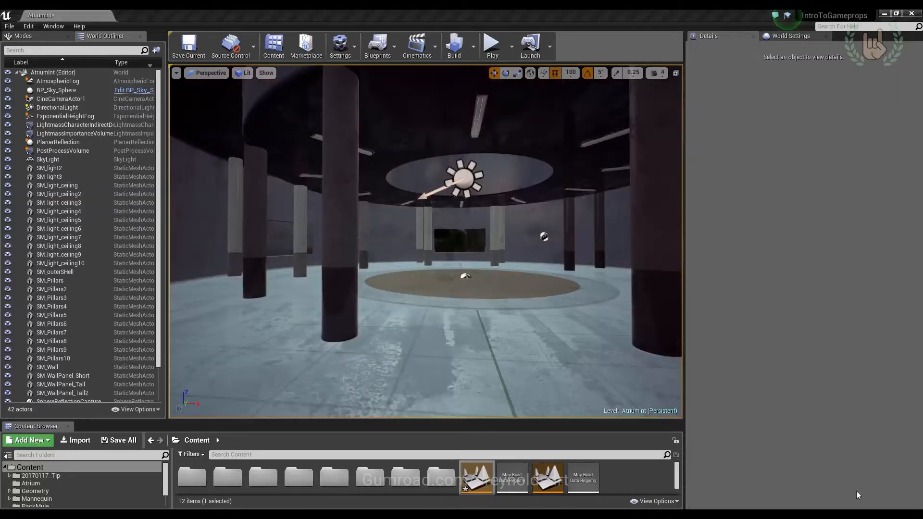
Examine the unlit atrium interior and check one of the tall pillar pairs, SM_Pillars2.
key(s)
right_drag(533, 239, 572, 250)
mouse_move(474, 250)
right_down()
mouse_move(484, 248)
mouse_move(463, 255)
mouse_move(475, 250)
right_up()
key(w)
right_drag(535, 235, 580, 241)
key(w)
click(463, 282)
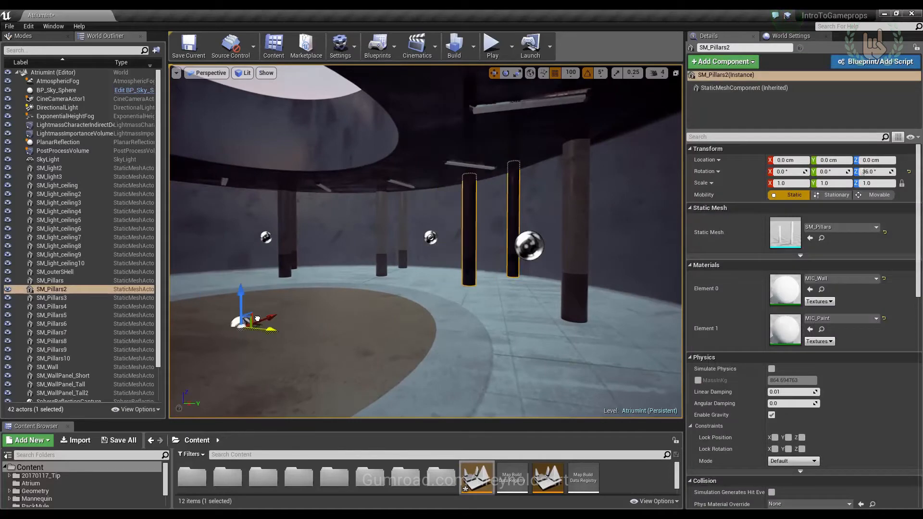
key(ctrl+z)
Examine the atrium from outside and select its outer shell mesh, SM_outerSHell.
key(w)
right_drag(444, 299, 269, 294)
right_drag(447, 259, 666, 296)
key(s)
key(a)
key(w)
key(s)
click(526, 152)
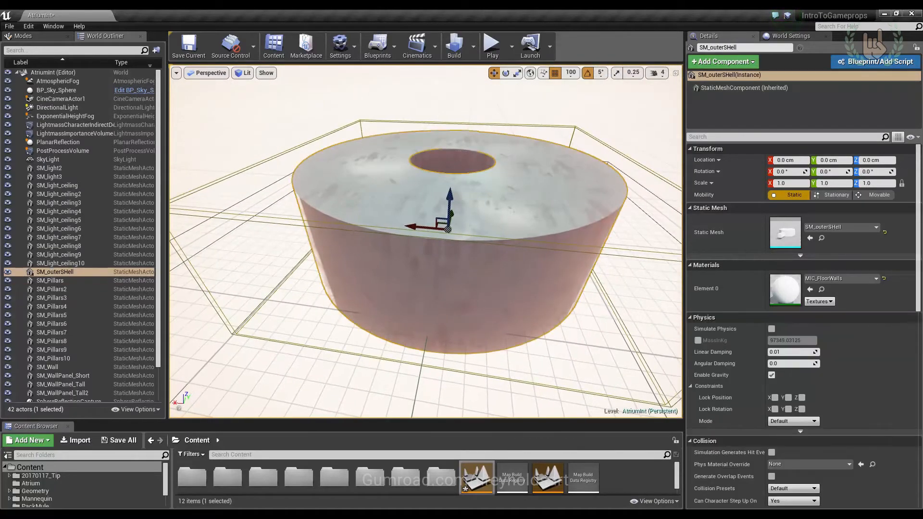
right_drag(526, 152, 548, 154)
Return inside the atrium, select SM_Wall and view its mesh in the static mesh editor.
key(w)
key(w)
mouse_move(496, 130)
right_down()
mouse_move(539, 178)
mouse_move(497, 136)
right_up()
click(497, 129)
key(s)
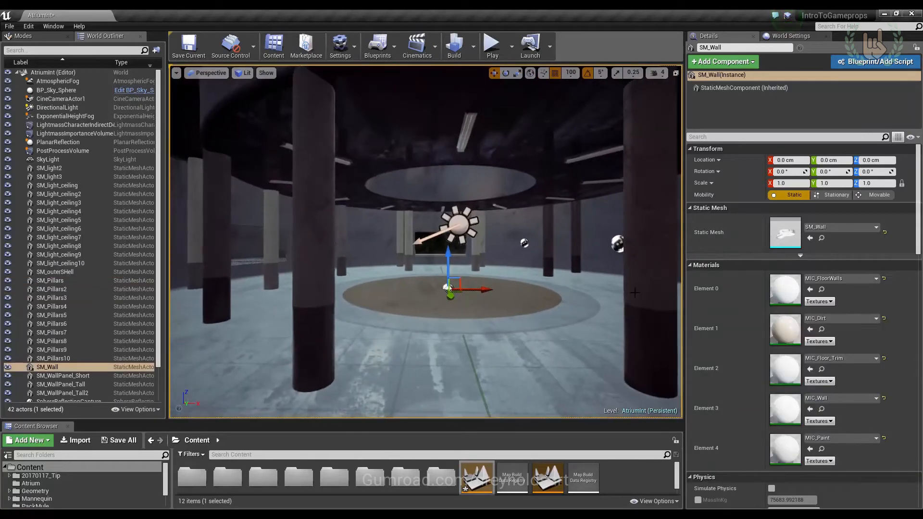
double_click(795, 239)
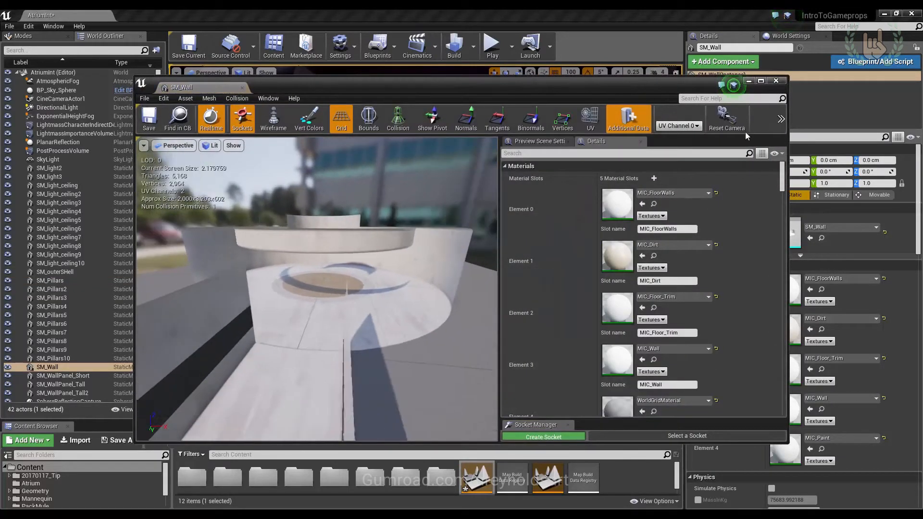
click(776, 80)
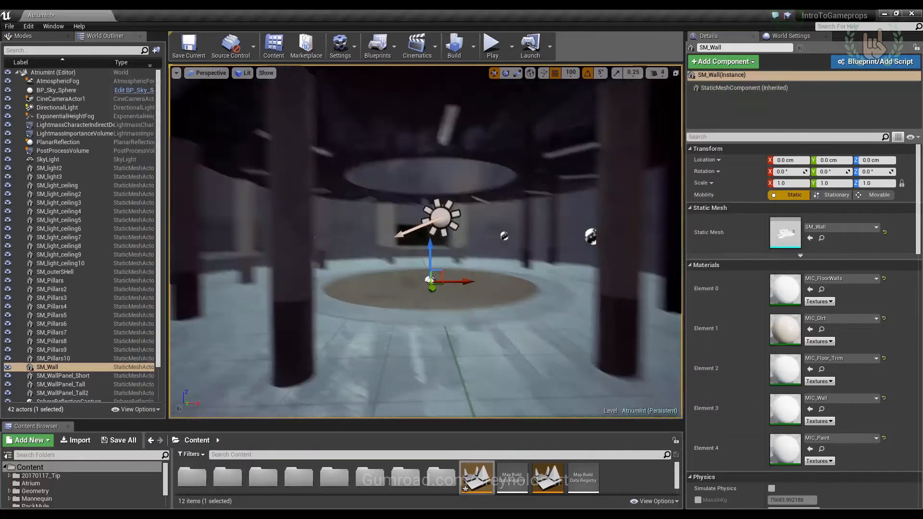
View the UV layout of the SM_Pillars3 mesh in the static mesh editor.
click(568, 229)
double_click(786, 229)
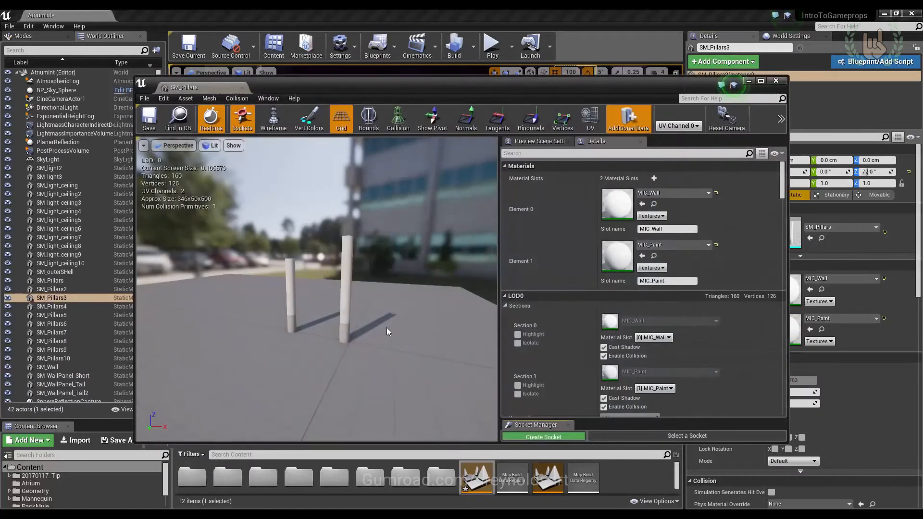
click(591, 119)
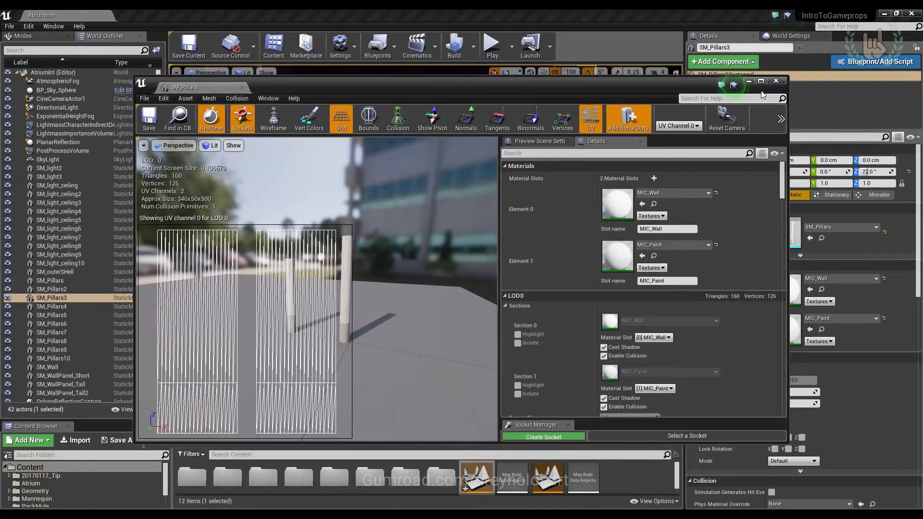
click(780, 81)
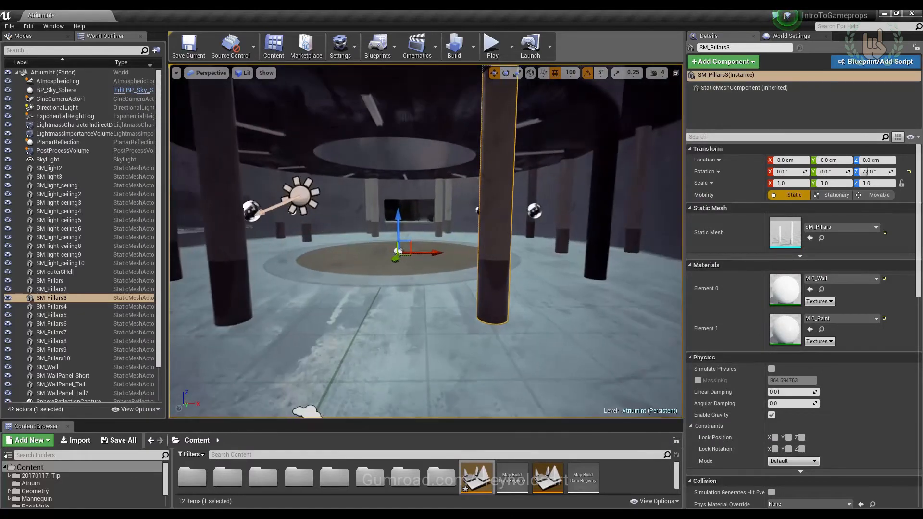
Inspect the atrium's repeated pillars, ceiling lights and wall mesh one after another.
right_drag(426, 242, 399, 209)
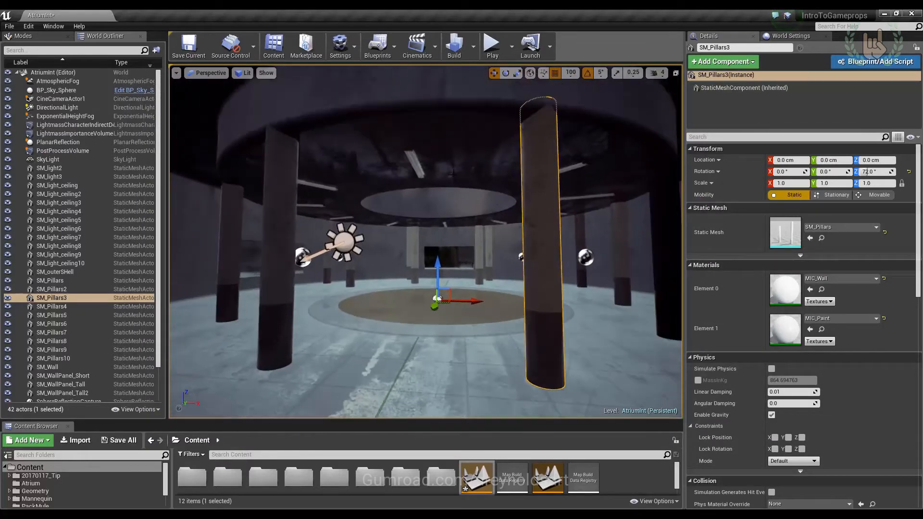
right_drag(457, 204, 462, 229)
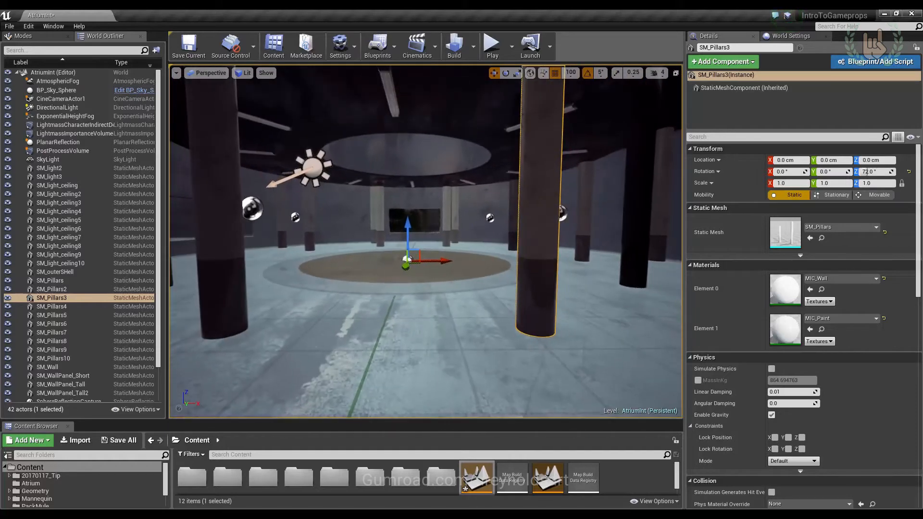
right_drag(429, 262, 443, 258)
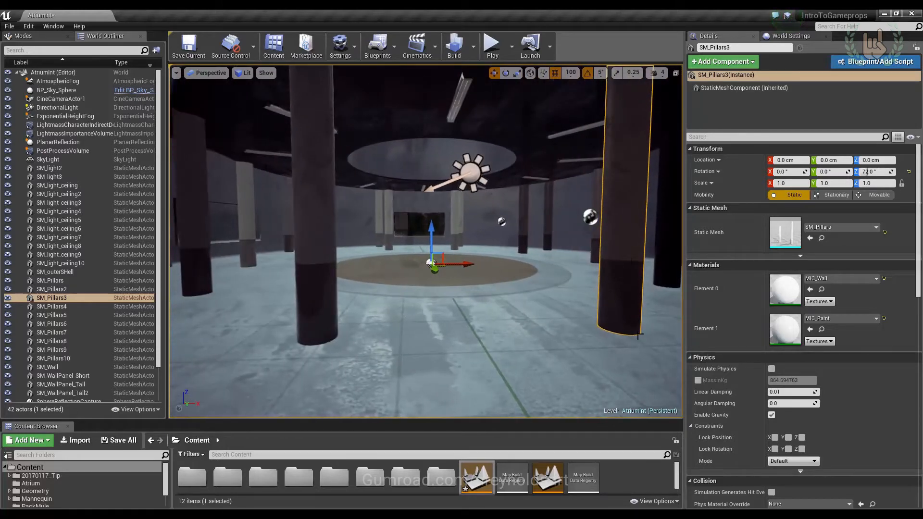
click(597, 188)
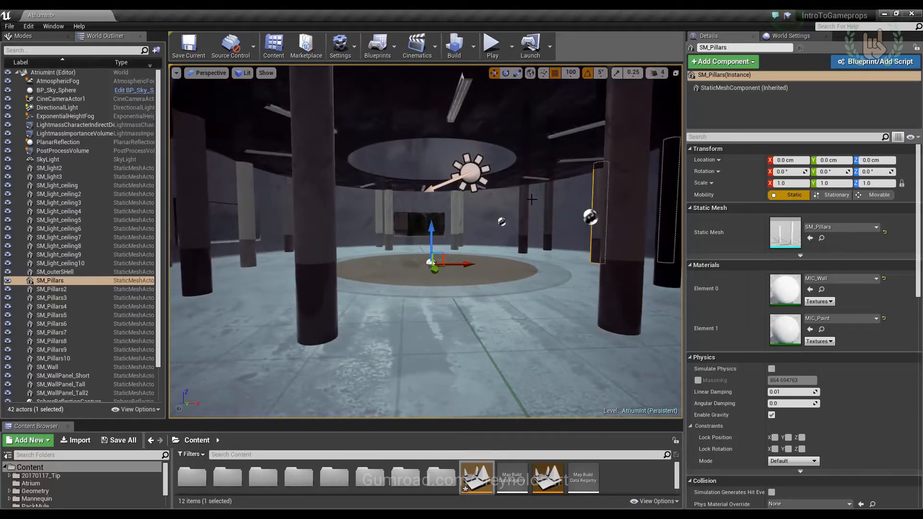
click(531, 200)
click(575, 160)
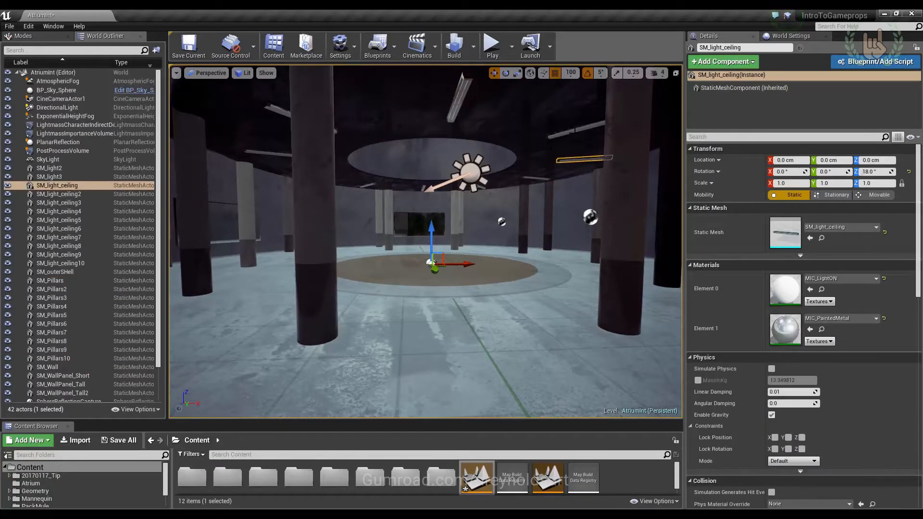
click(574, 133)
right_drag(533, 113, 531, 97)
key(w)
click(588, 205)
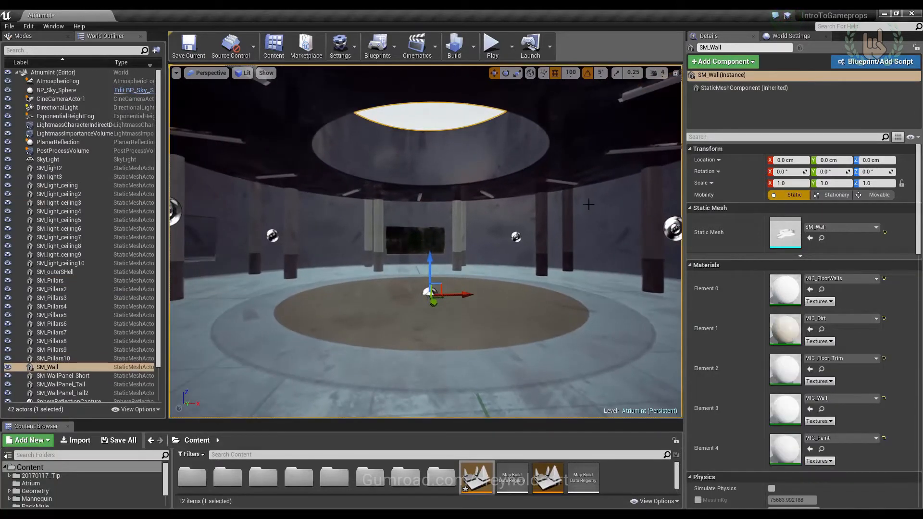
Select the outer shell from outside and examine how it encloses the atrium and its corridor.
key(s)
right_drag(588, 204, 680, 219)
key(w)
key(s)
click(412, 194)
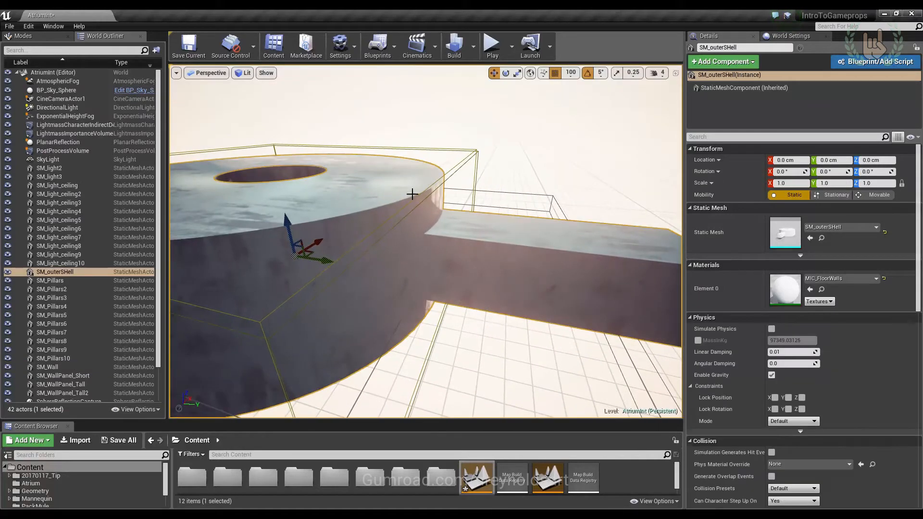
right_drag(412, 194, 370, 193)
Examine the wall mesh and the SM_Pillars3 pillars from inside the atrium.
key(w)
right_drag(406, 249, 346, 250)
click(480, 281)
right_drag(480, 280, 461, 274)
key(s)
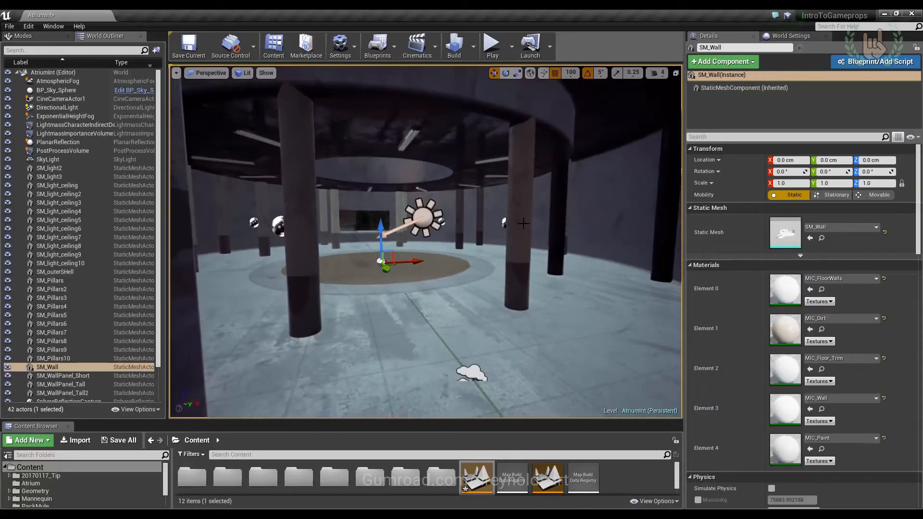
click(531, 202)
right_drag(531, 202, 525, 180)
key(w)
right_drag(430, 161, 370, 157)
key(d)
key(a)
right_drag(384, 192, 447, 193)
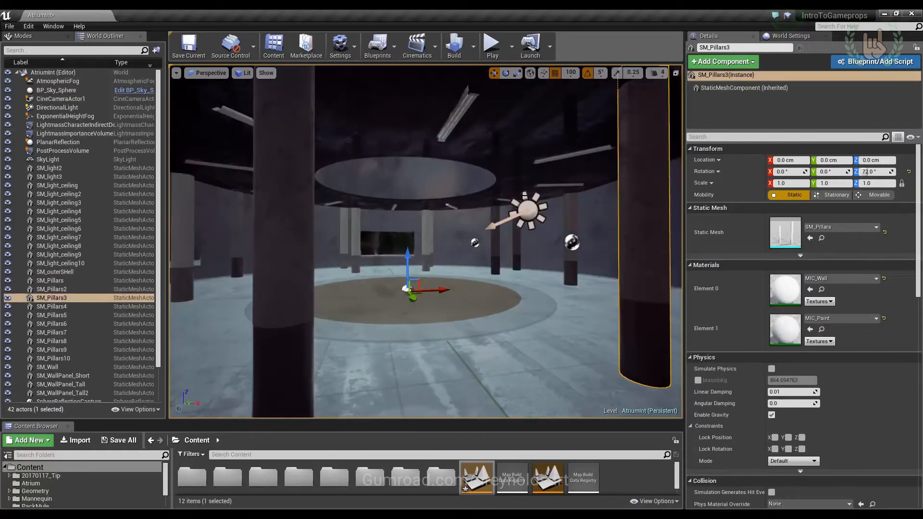
Set the directional light's intensity to 6 and check the sunlight entering through the skylight.
click(529, 208)
key(d)
right_drag(530, 209, 509, 171)
key(w)
right_drag(403, 205, 403, 251)
key(s)
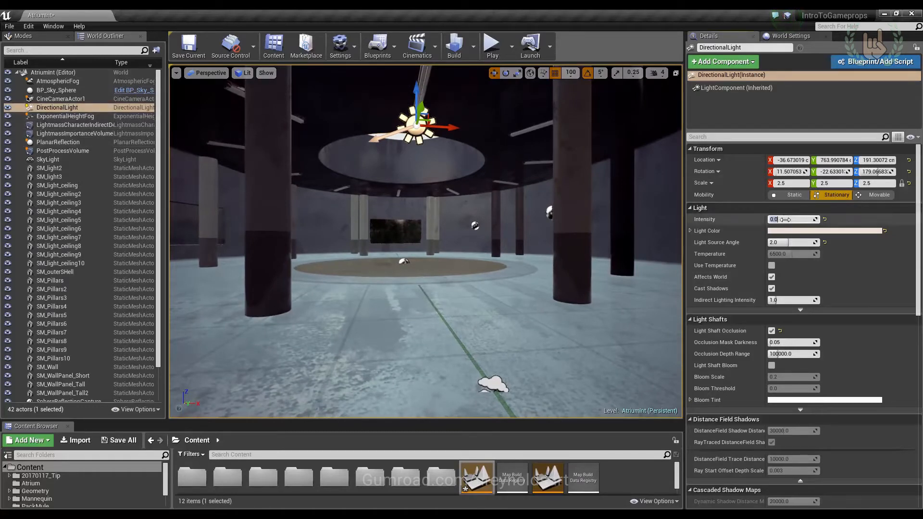
text(6)
key(Return)
right_drag(410, 202, 400, 180)
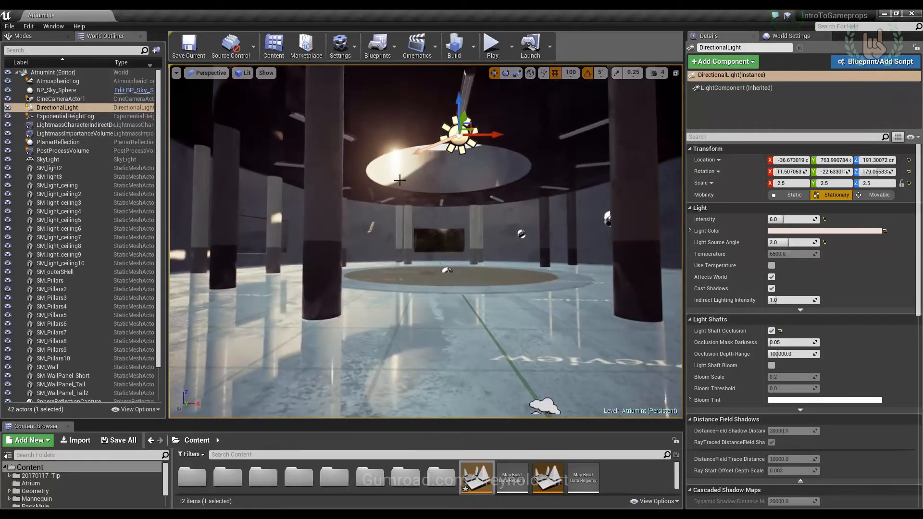
Set the directional light's intensity to 0.
click(793, 219)
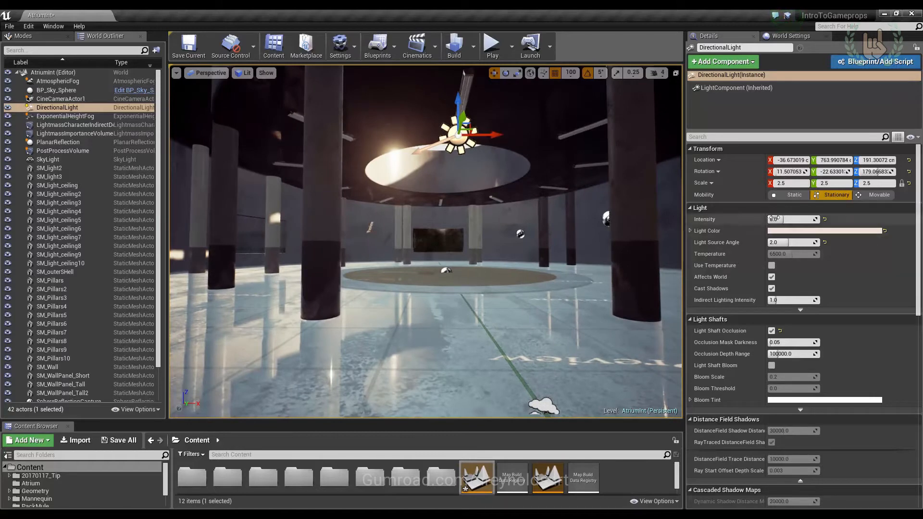
text(0)
key(Return)
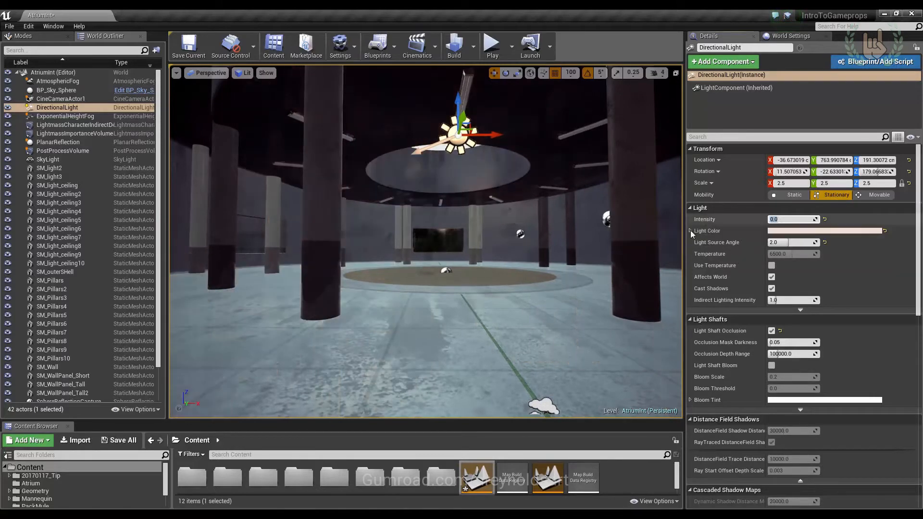
Select SphereReflectionCapture3, update the reflection captures and check the atrium floor and walls.
click(519, 234)
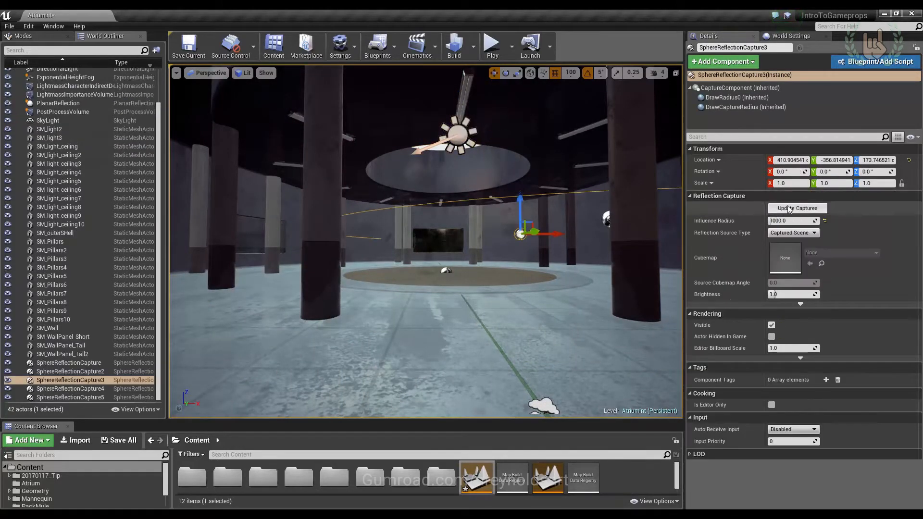
right_drag(508, 246, 545, 281)
right_drag(450, 206, 439, 205)
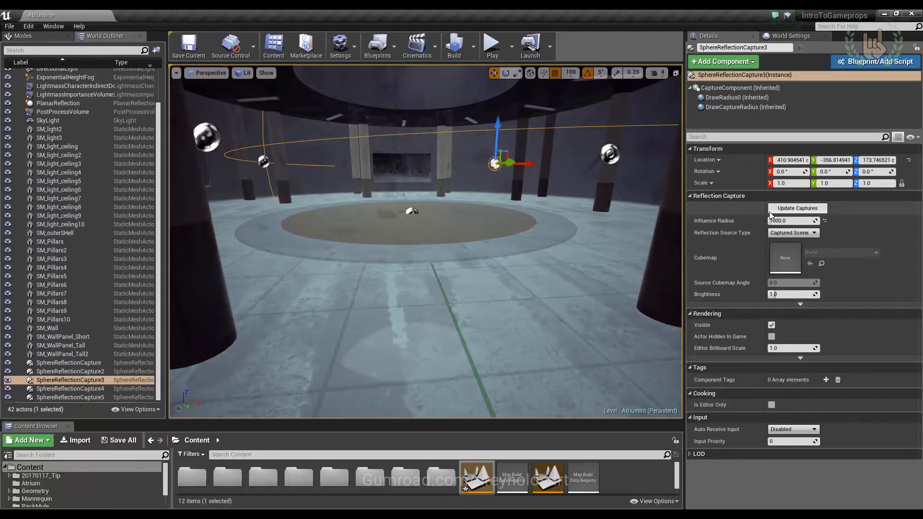
right_drag(616, 214, 631, 195)
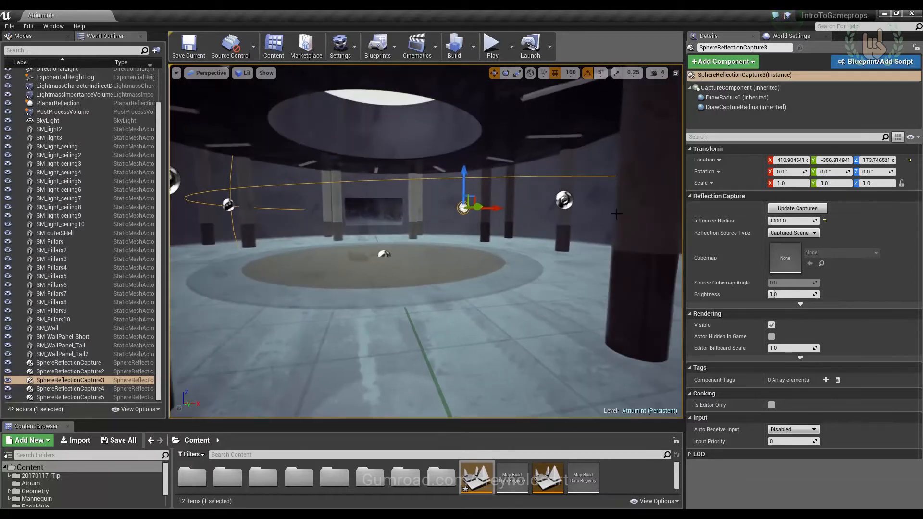
right_drag(497, 173, 466, 143)
key(w)
key(s)
key(w)
key(s)
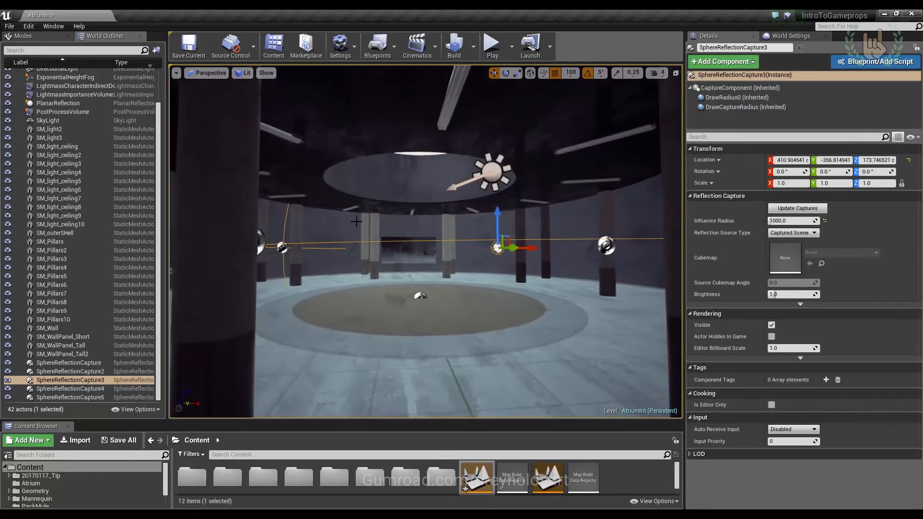
Select the directional light, switch the viewport to Lighting Only and examine the atrium's lighting.
scroll(59, 132, up, 3)
click(74, 107)
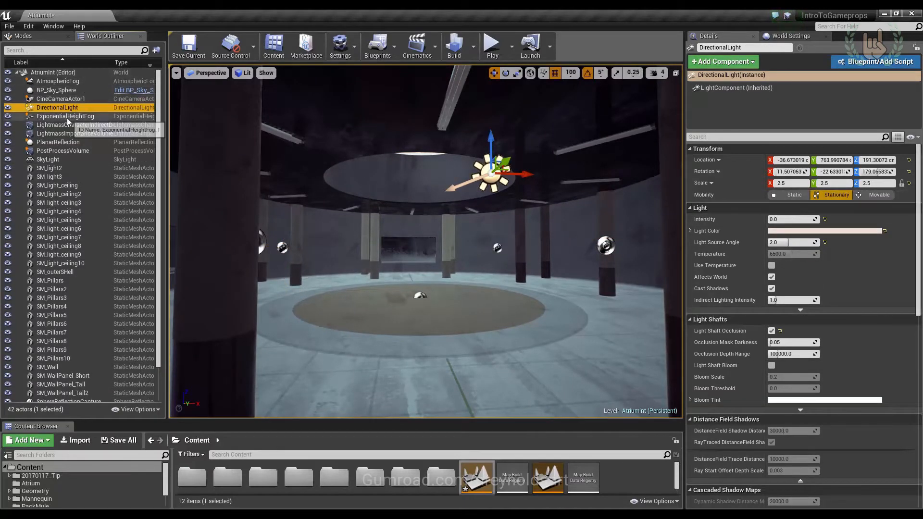
click(247, 73)
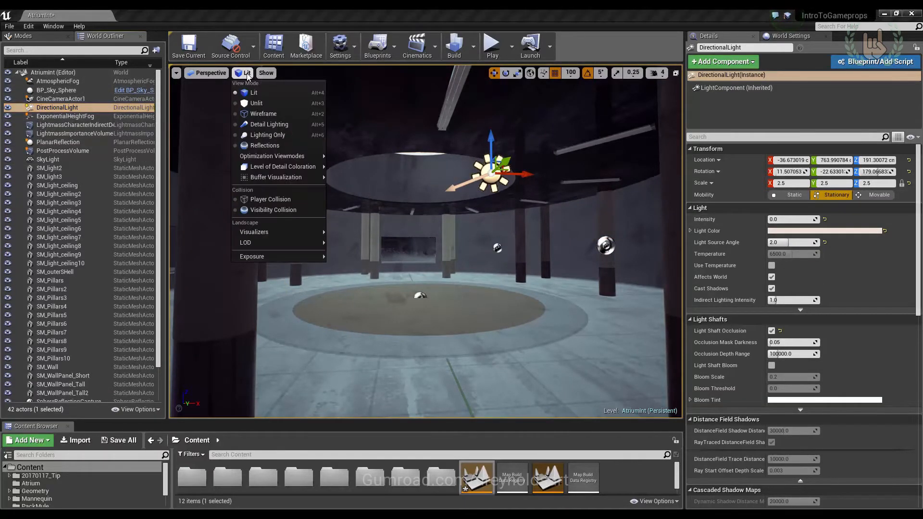
click(277, 134)
key(w)
right_drag(482, 247, 623, 241)
key(s)
key(a)
key(w)
click(492, 244)
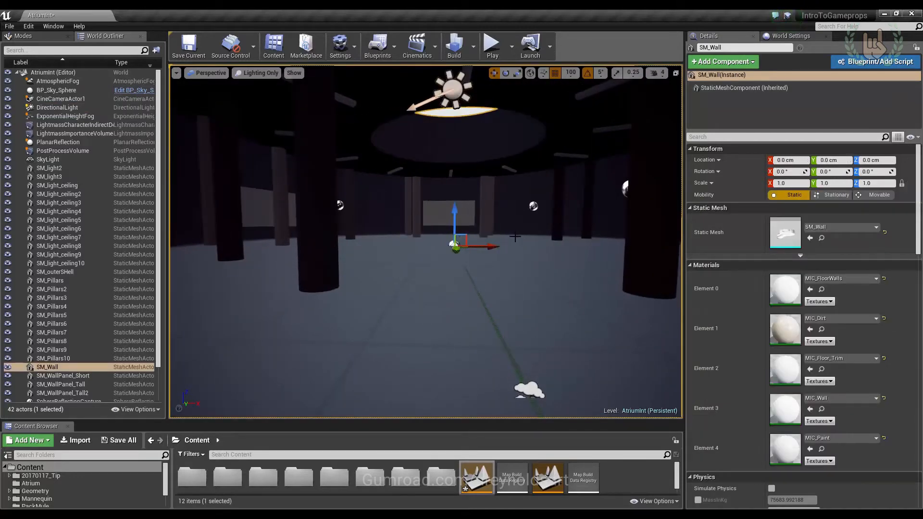
Undo the last actor move and set the viewport to Lit view mode.
key(ctrl+z)
click(256, 72)
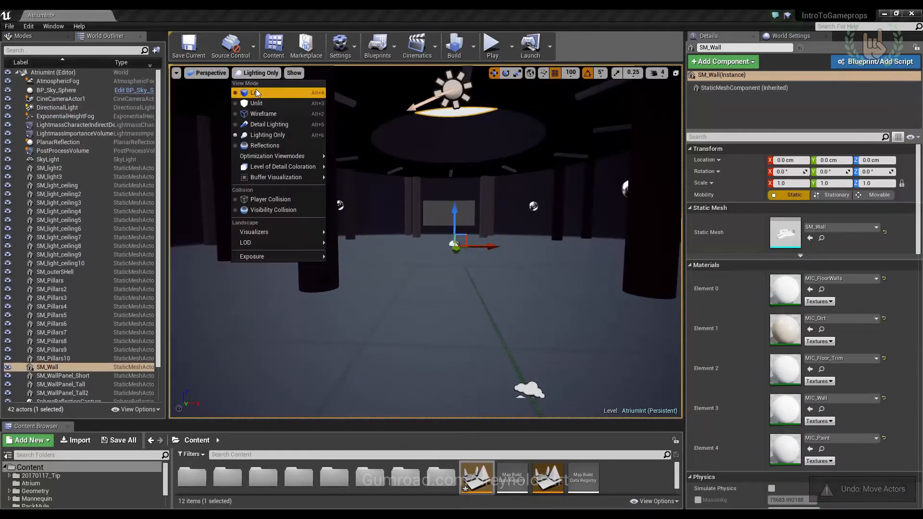
click(254, 93)
Open the world settings and review the Lightmass settings against the atrium's lighting.
click(791, 35)
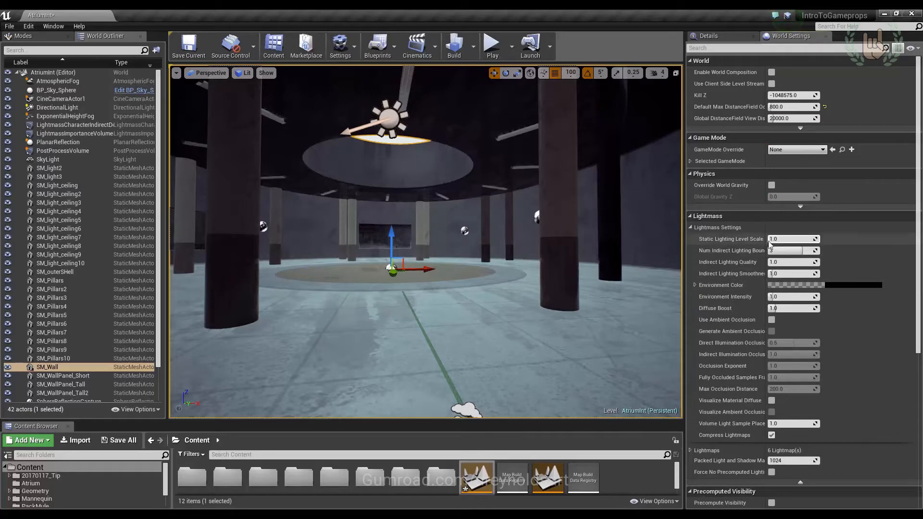
right_drag(563, 280, 533, 283)
key(d)
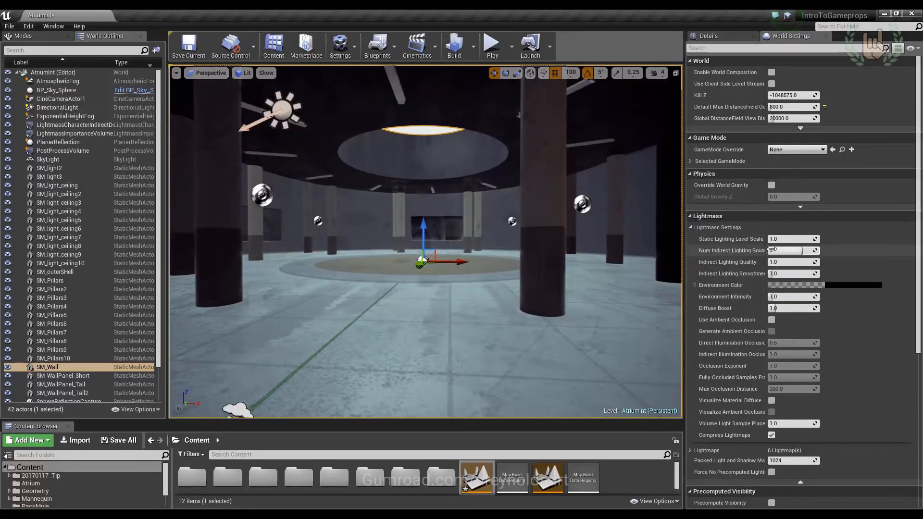
key(a)
right_drag(578, 262, 594, 284)
key(w)
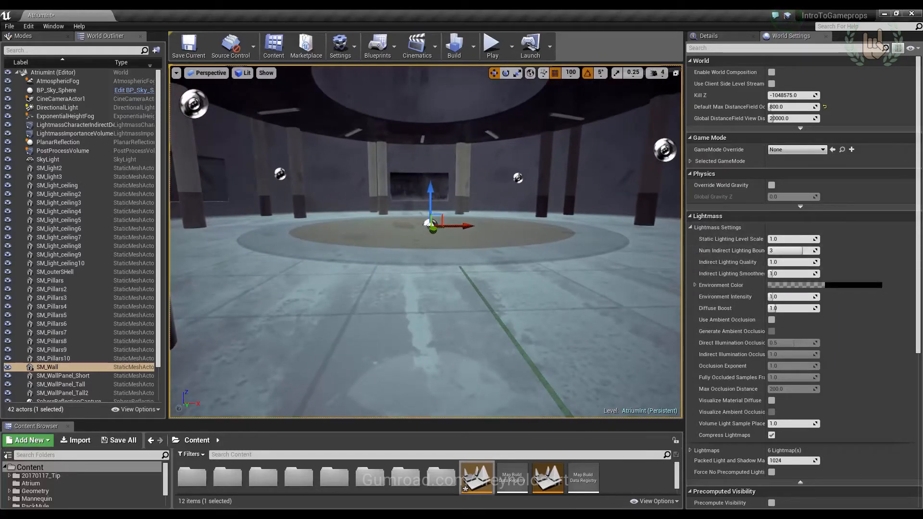
Check the lighting quality level and build only the lighting for the atrium.
key(s)
right_drag(501, 166, 496, 155)
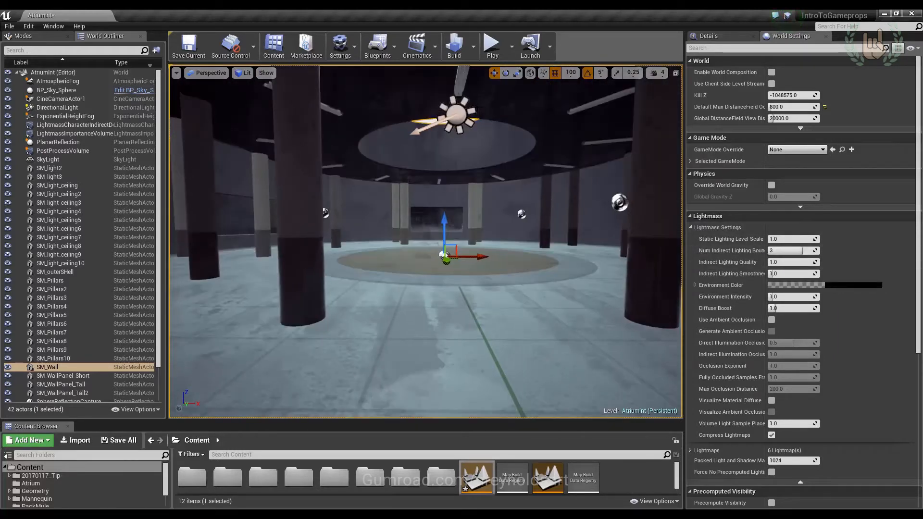
right_drag(471, 198, 457, 159)
key(w)
key(s)
key(w)
right_drag(424, 234, 426, 234)
key(s)
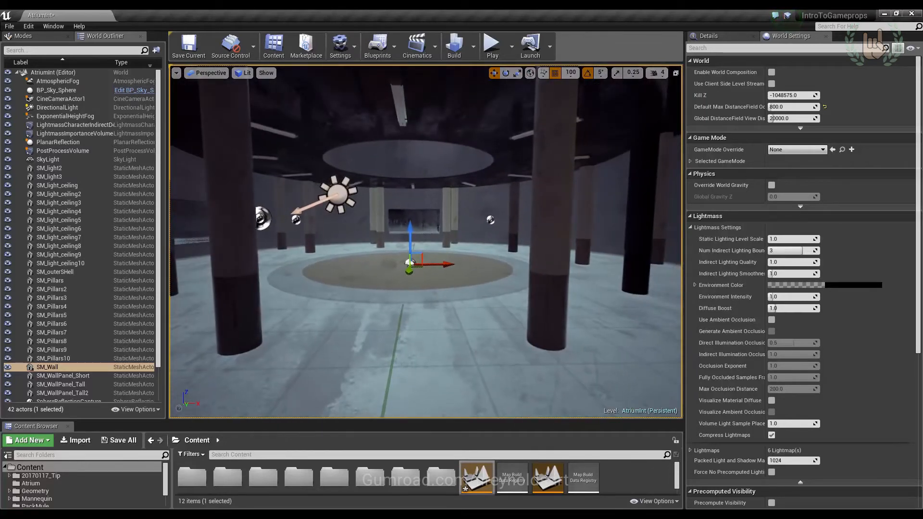
click(474, 46)
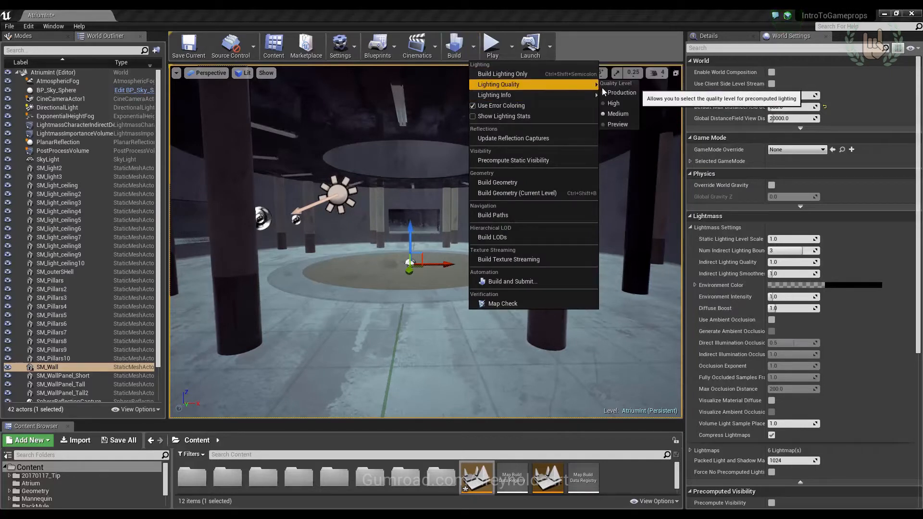
mouse_move(547, 85)
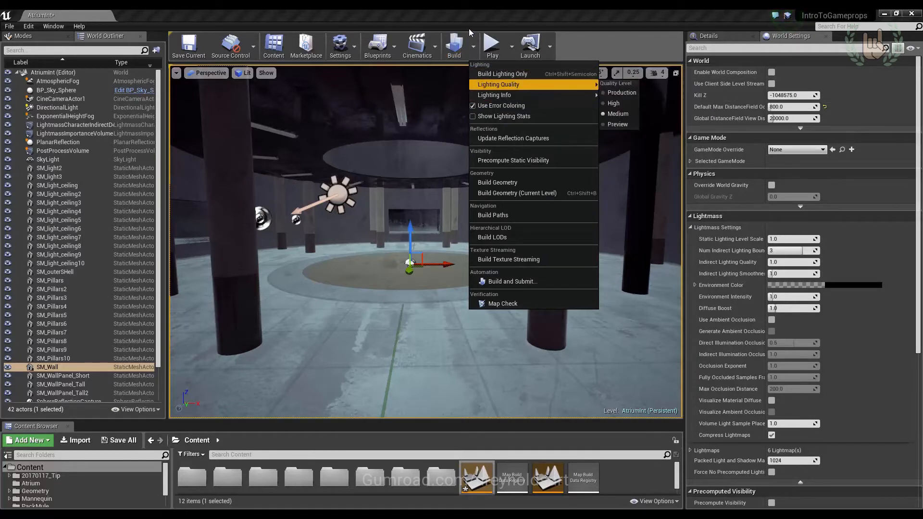
click(501, 75)
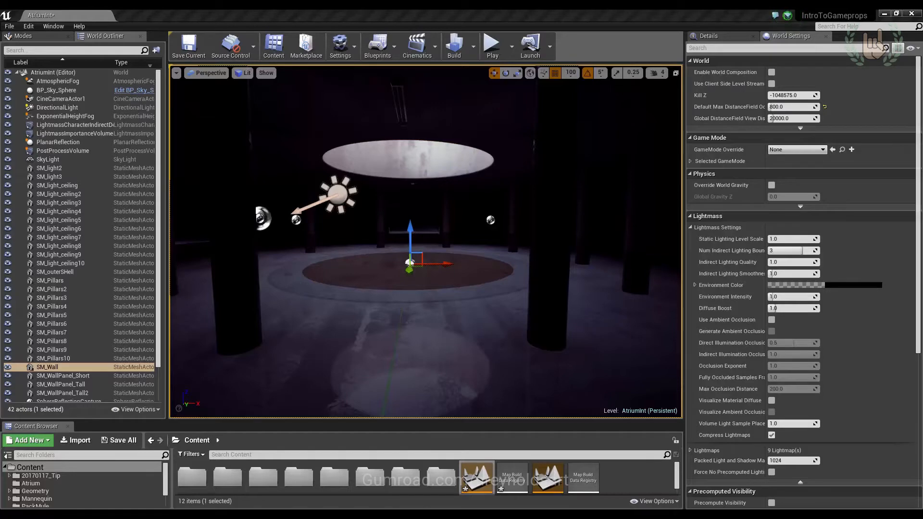
Select SphereReflectionCapture3 and update its reflection captures with the newly built lighting.
click(490, 220)
click(721, 37)
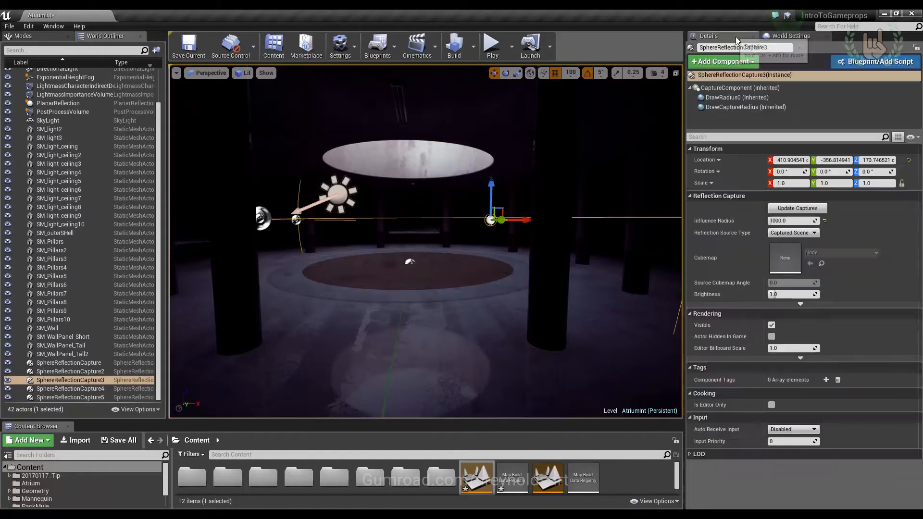
click(797, 210)
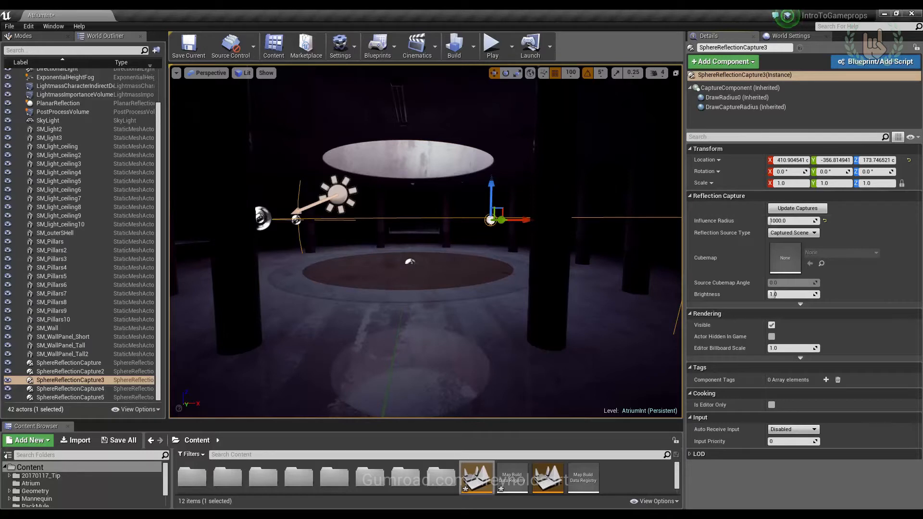
Switch the viewport to Lighting Only with game view on, and examine the lighting on the pillars, floor and ceiling opening.
click(244, 73)
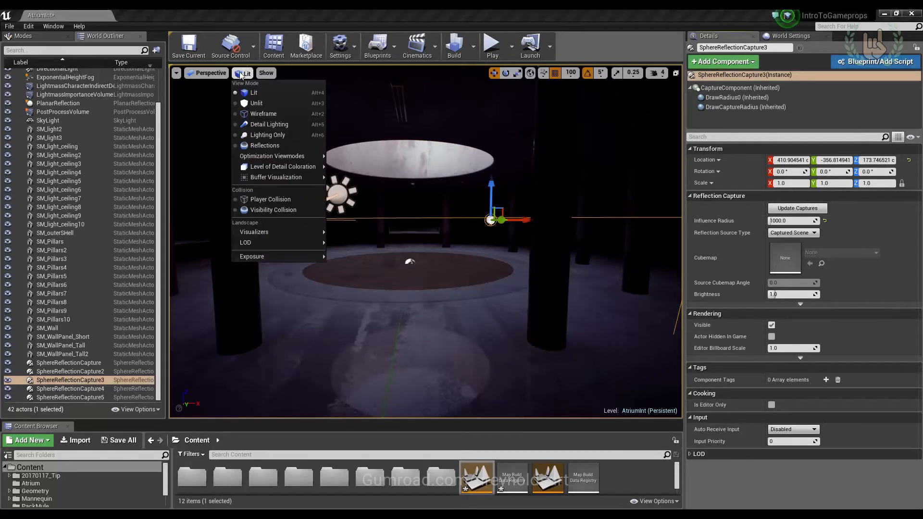
click(267, 135)
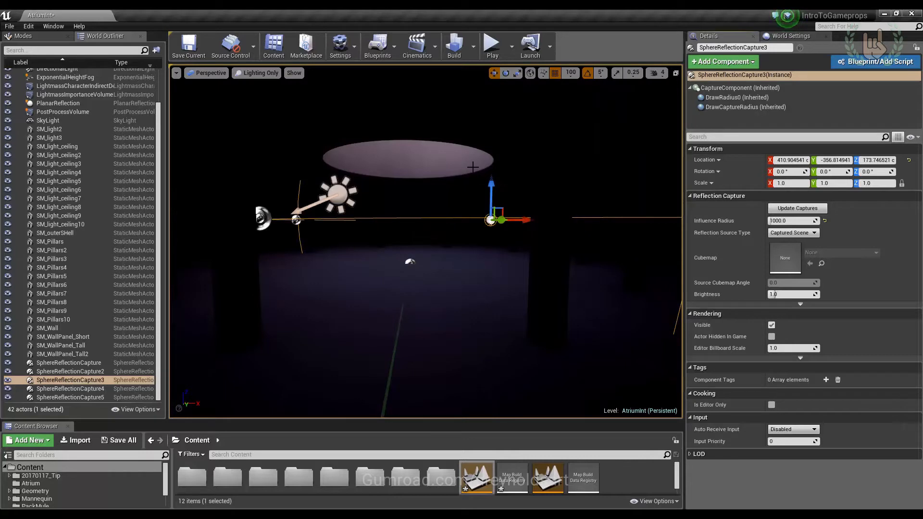
click(516, 289)
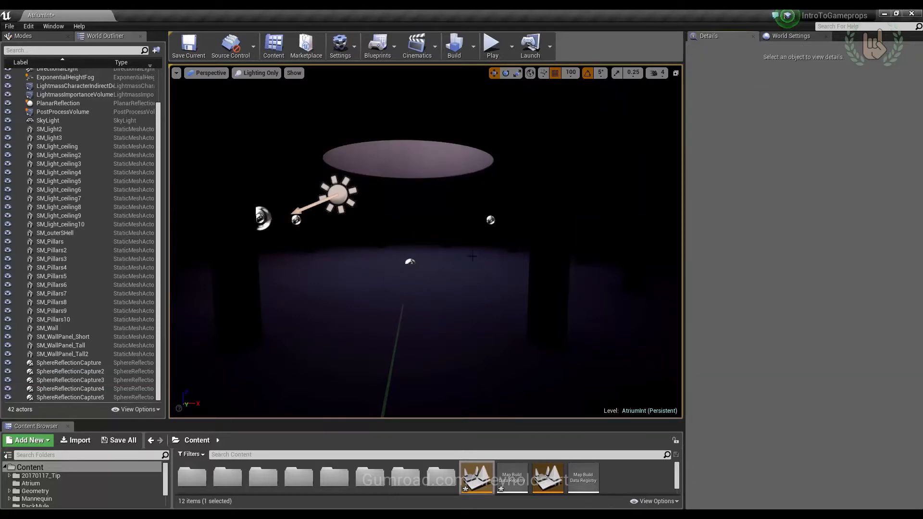
right_drag(472, 255, 422, 338)
key(g)
click(377, 267)
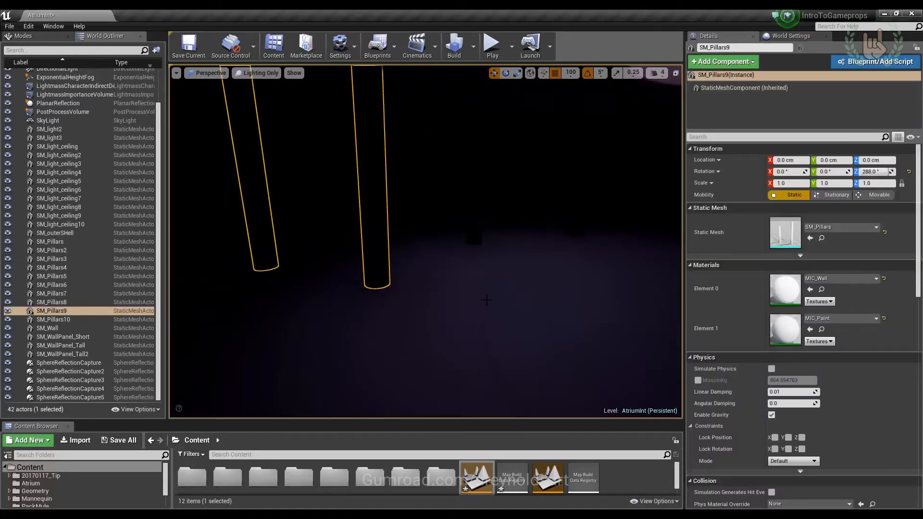
key(Escape)
right_drag(486, 300, 625, 269)
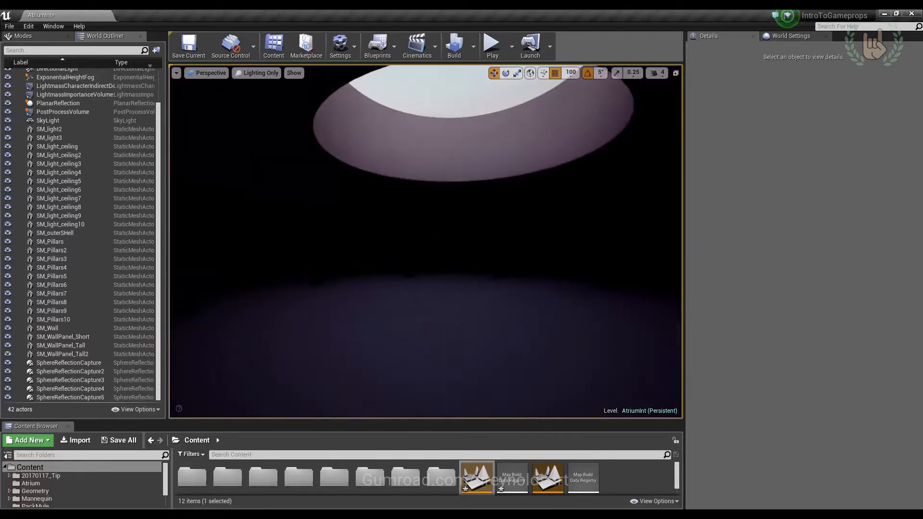
right_drag(500, 335, 469, 263)
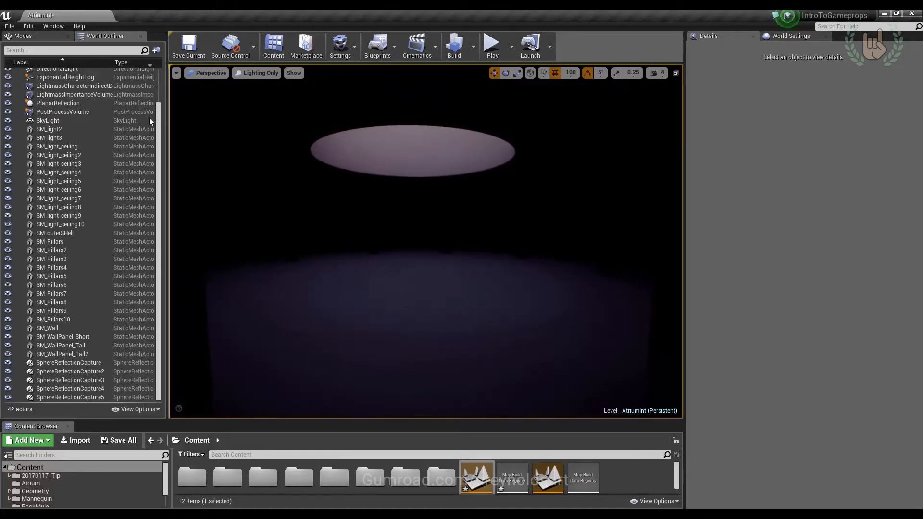
Select the directional light and open its intensity value for editing.
scroll(77, 146, up, 3)
click(76, 109)
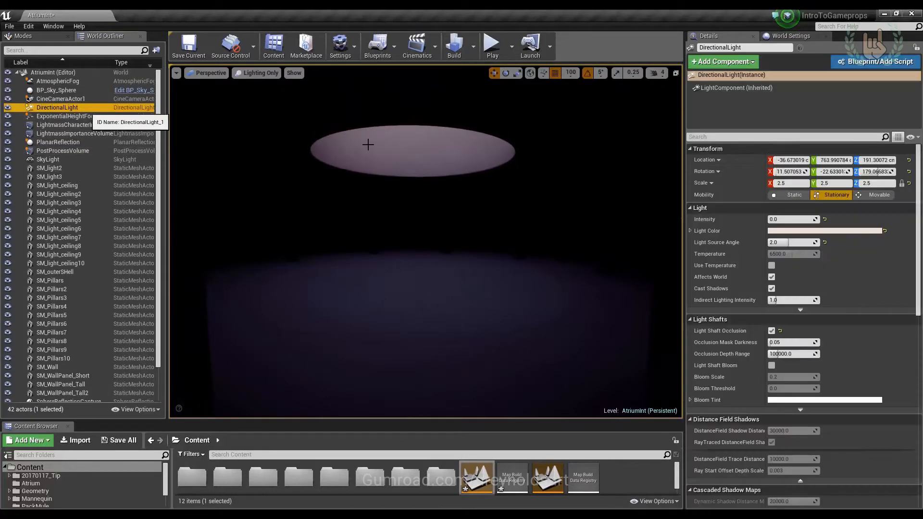
click(791, 219)
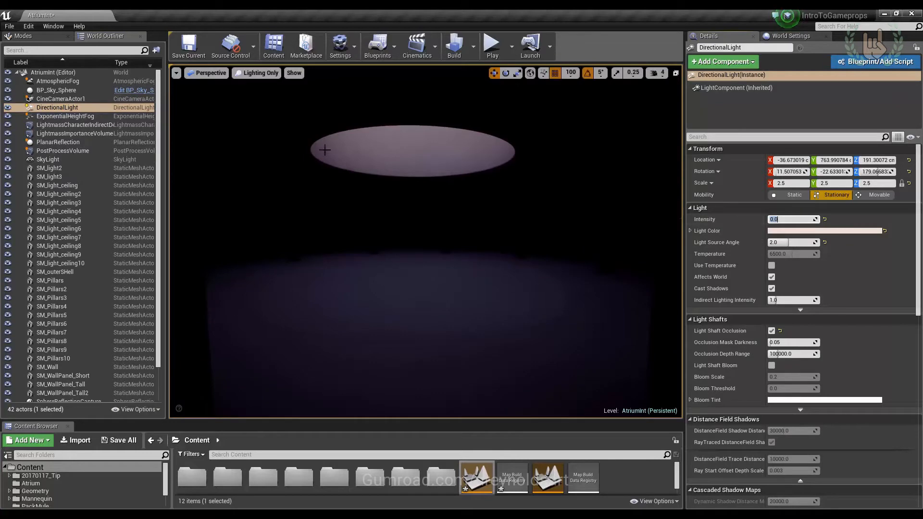
View the scene through CineCameraActor1 and capture a high resolution screenshot with a size multiplier of 1.0.
click(257, 73)
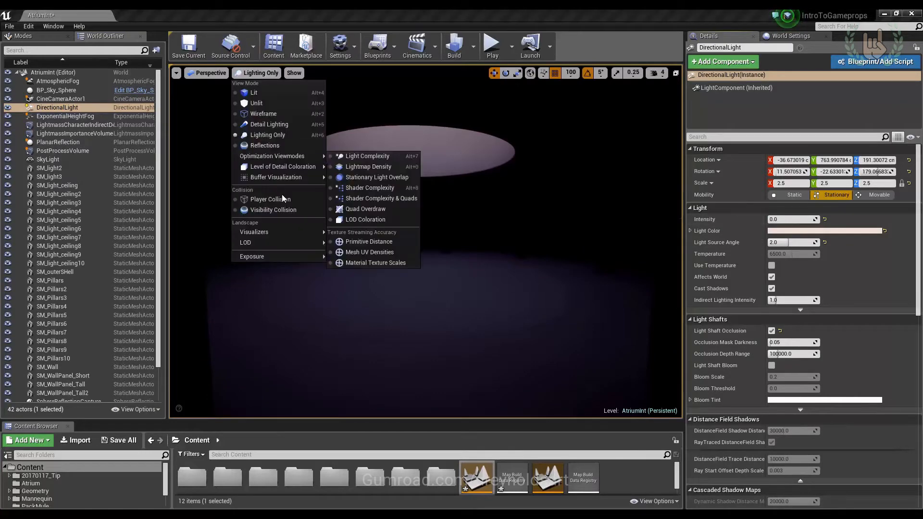
mouse_move(264, 173)
click(207, 72)
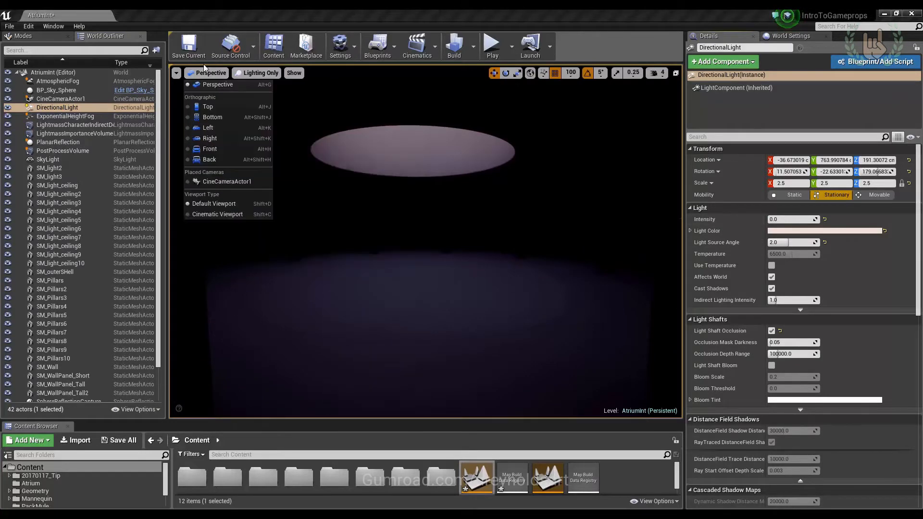
click(211, 181)
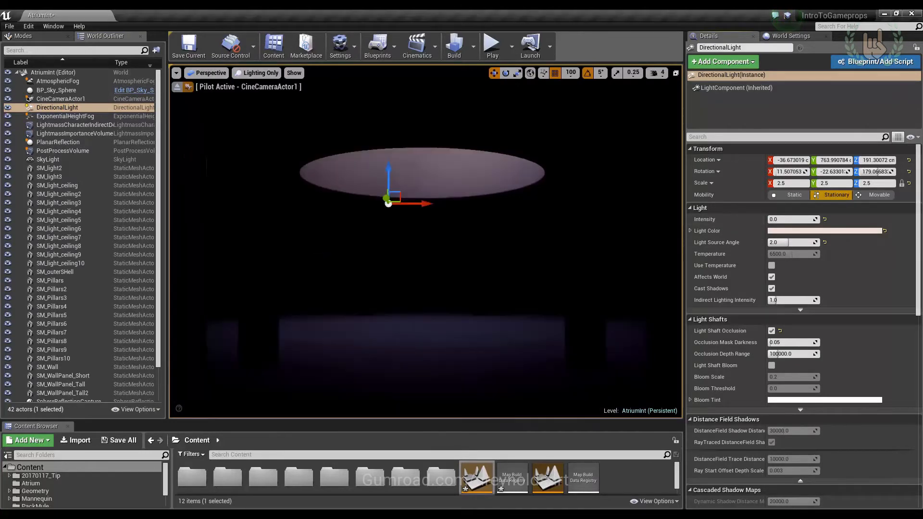
click(177, 73)
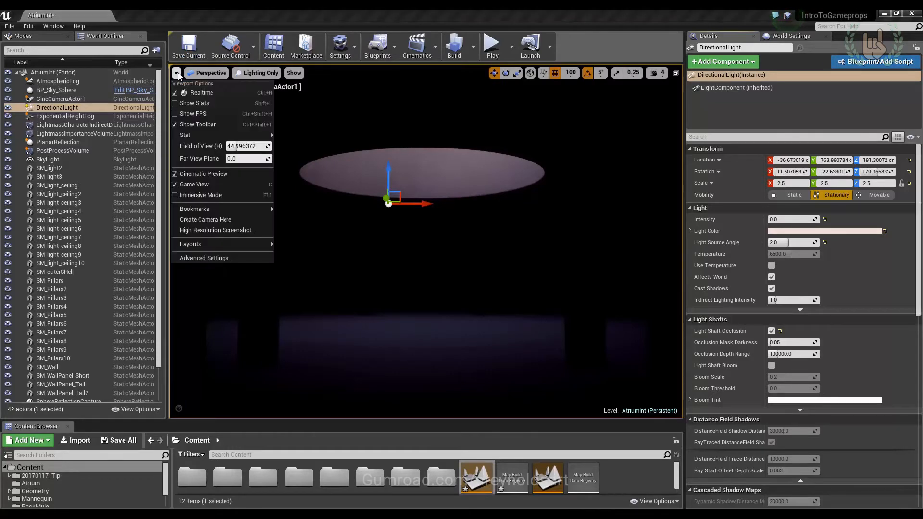
click(232, 231)
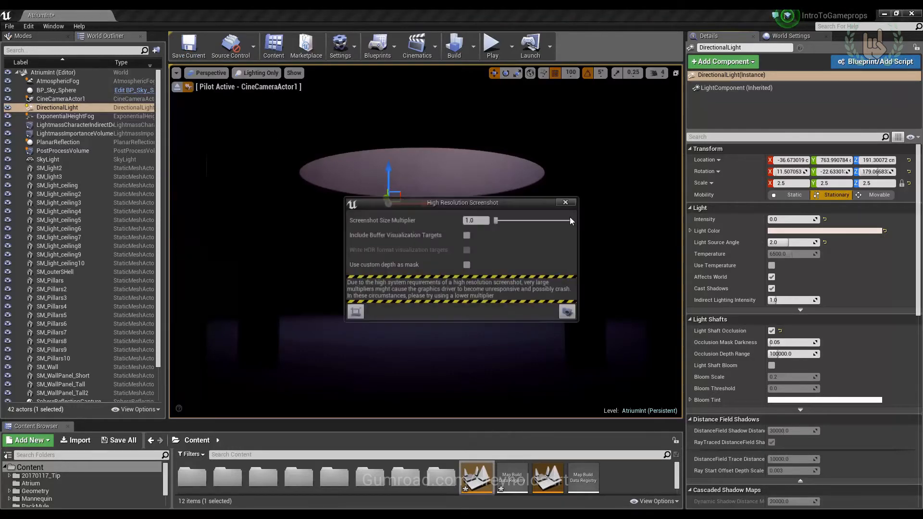
click(567, 312)
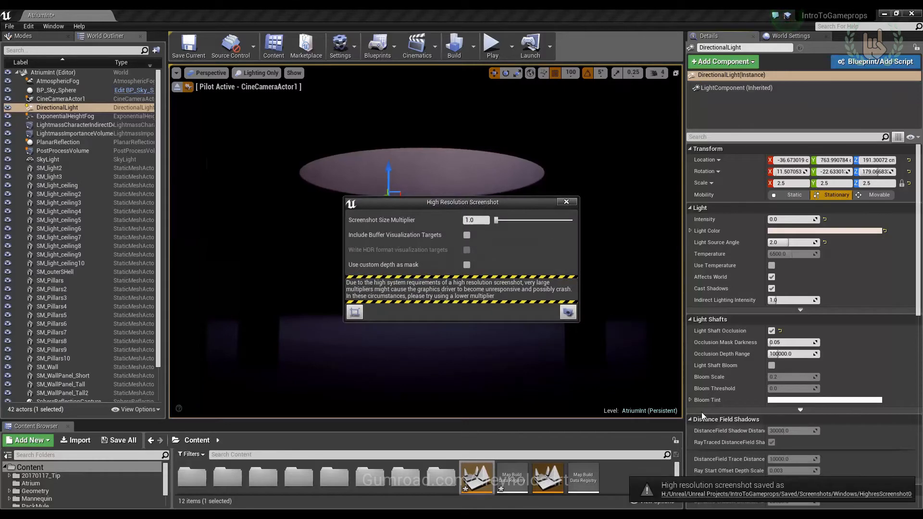
Open the saved HighresScreenshot00008 image from its folder, examine it, and return to the level editor.
click(706, 494)
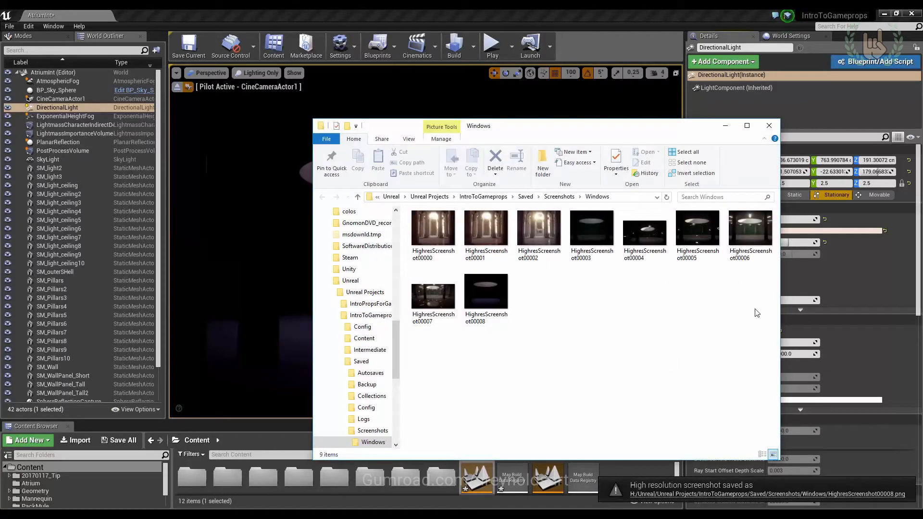
click(485, 292)
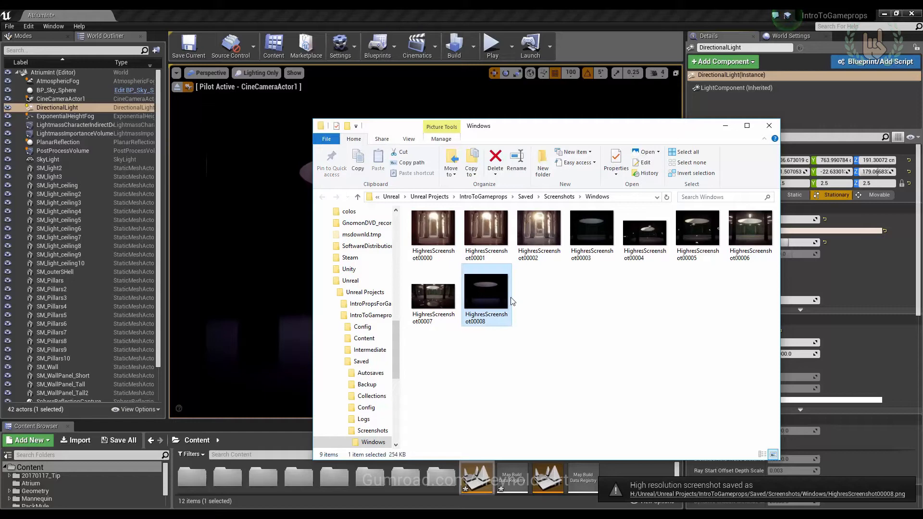
double_click(485, 291)
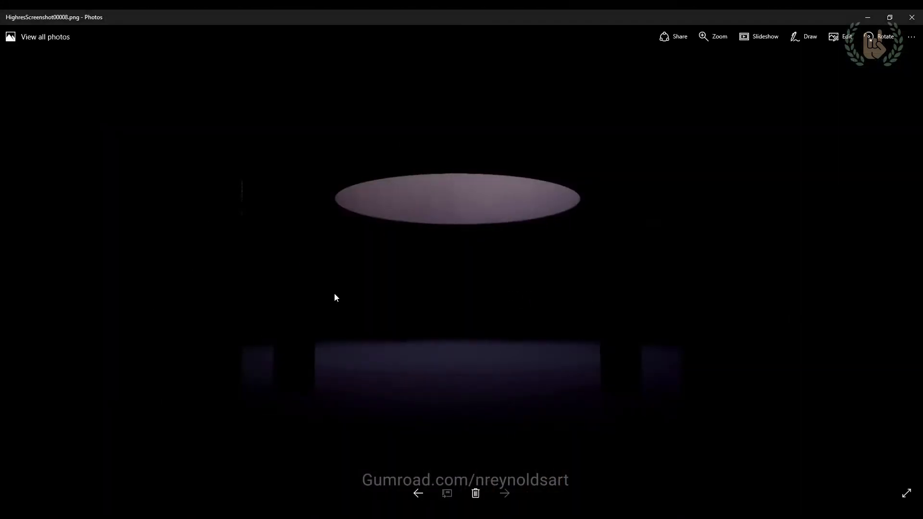
click(912, 17)
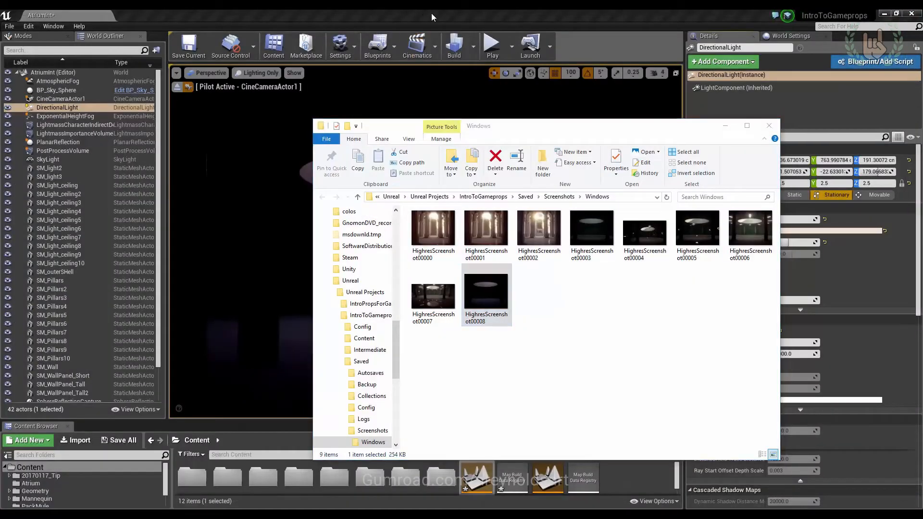
click(432, 13)
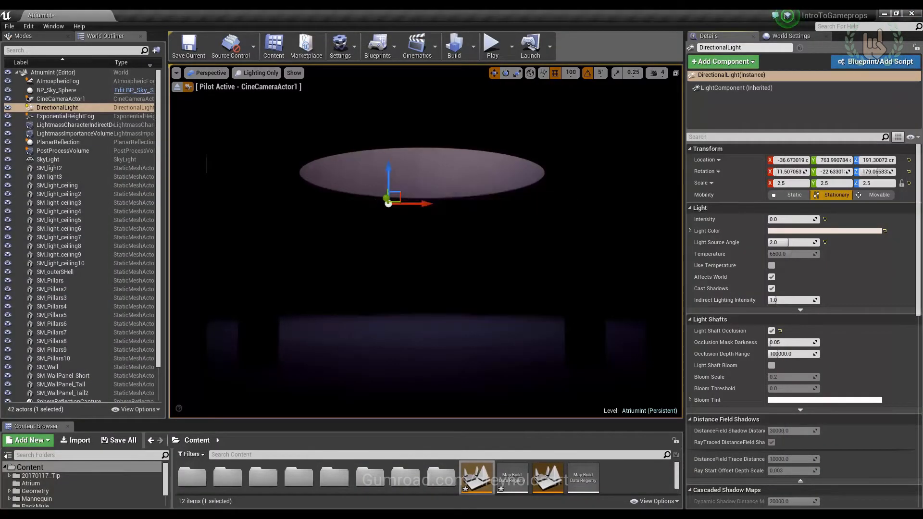
Stop piloting the cine camera, set the directional light's intensity to 6 and examine the light on the ceiling opening.
click(178, 88)
right_drag(426, 241, 487, 216)
click(779, 219)
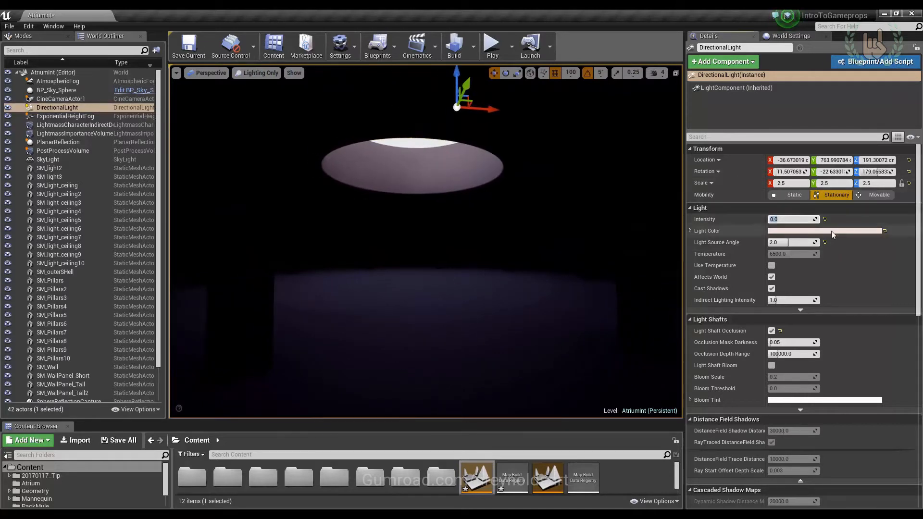
text(6)
key(Return)
right_drag(472, 114, 451, 106)
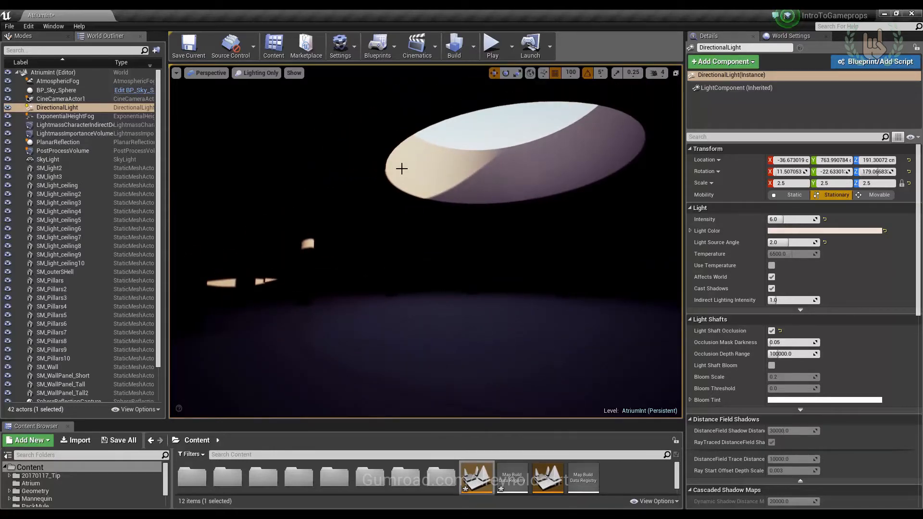
right_drag(518, 167, 546, 173)
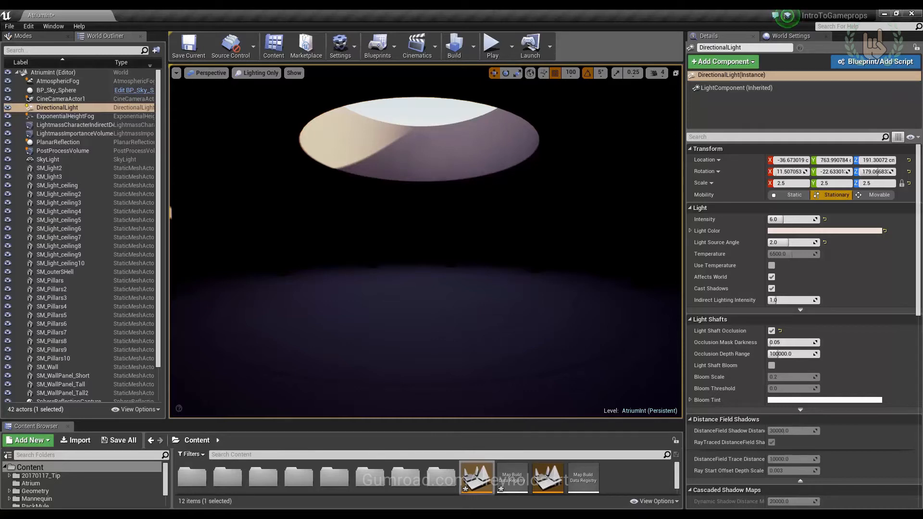
Try a directional light intensity of 10, compare the ceiling opening, and set the intensity back to 6.
right_drag(462, 145, 472, 124)
click(793, 219)
text(10)
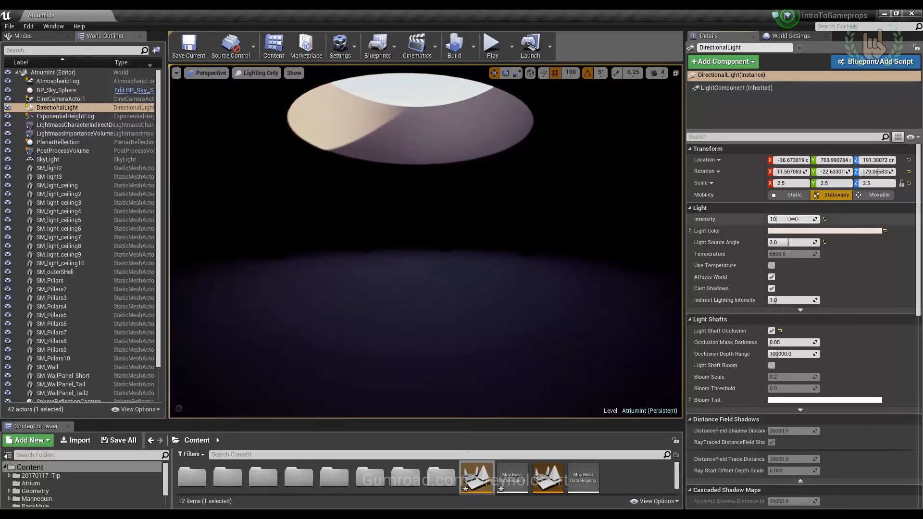
key(Return)
right_drag(535, 116, 486, 108)
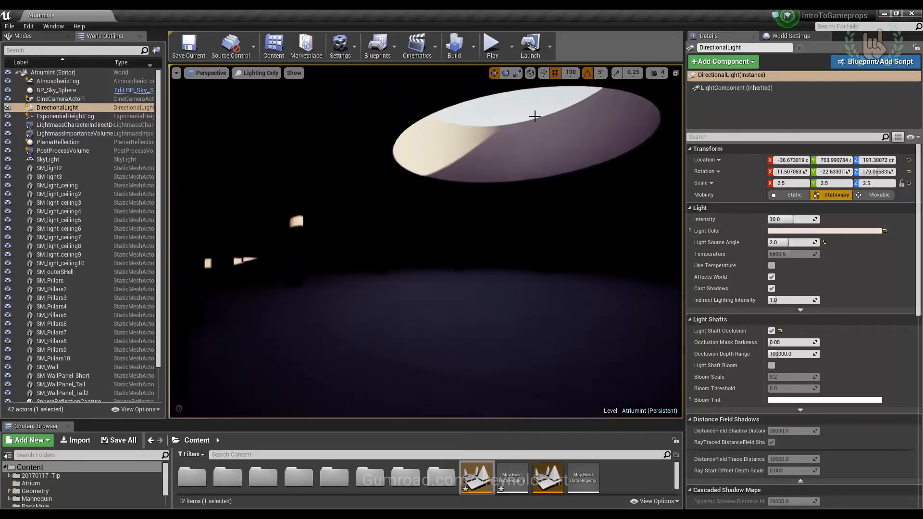
click(793, 220)
text(6)
key(Return)
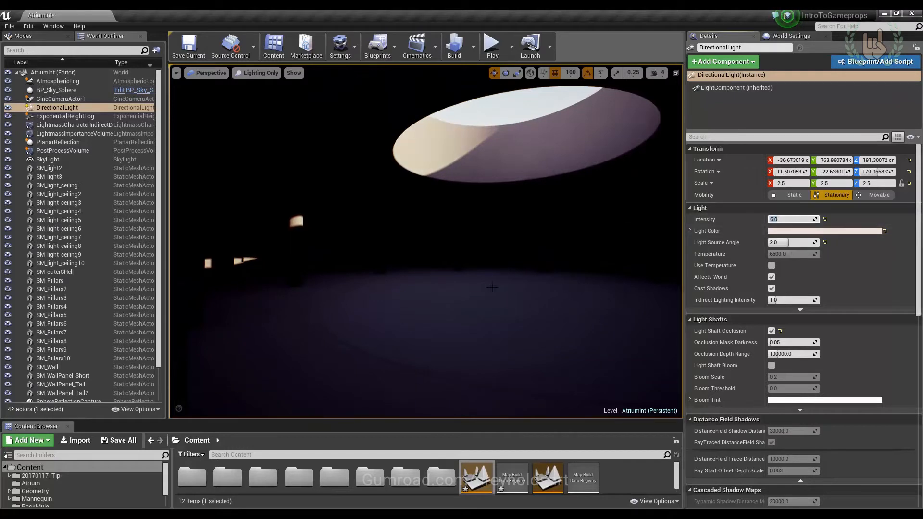
Look around the ceiling opening with the directional light on and build the level's lighting only.
right_drag(383, 306, 447, 124)
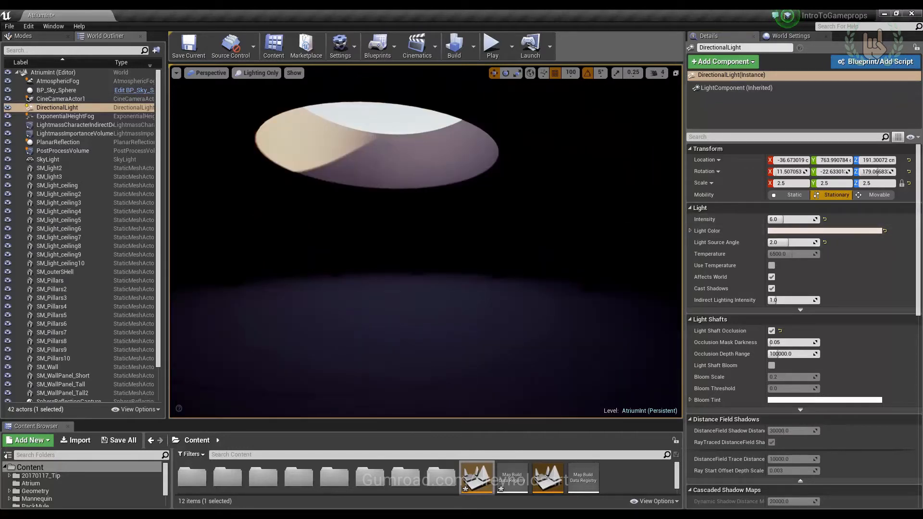
mouse_move(507, 137)
right_down()
mouse_move(481, 126)
mouse_move(492, 135)
right_up()
key(s)
key(w)
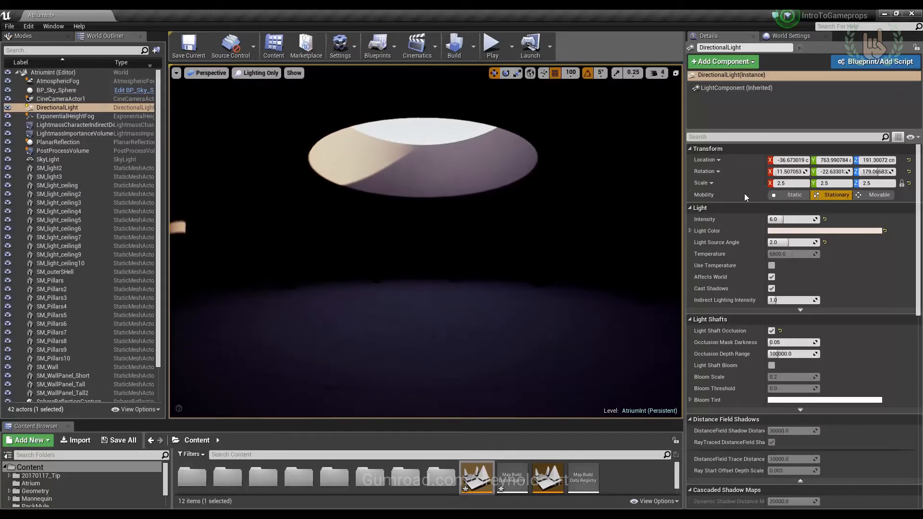
click(475, 50)
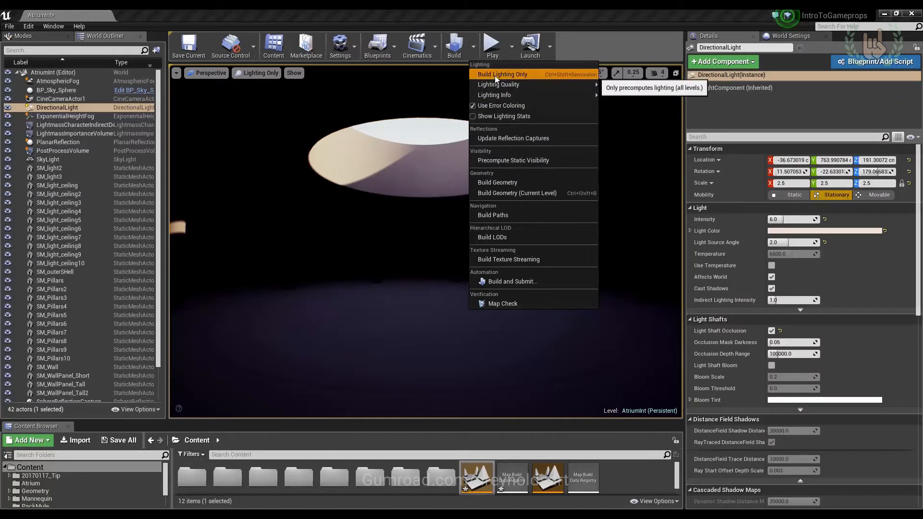
click(495, 74)
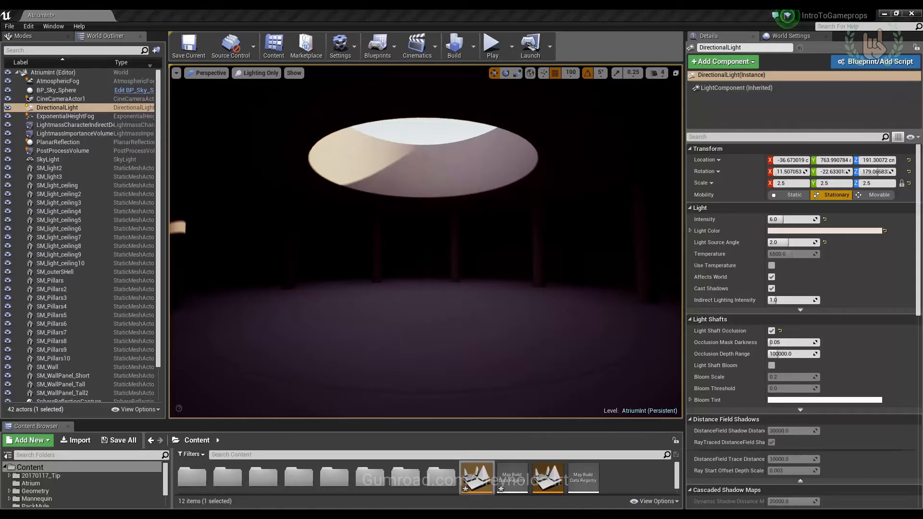
Examine the rebuilt bounce lighting on the atrium's floor, pillars and ceiling opening from several viewpoints.
right_drag(426, 240, 341, 240)
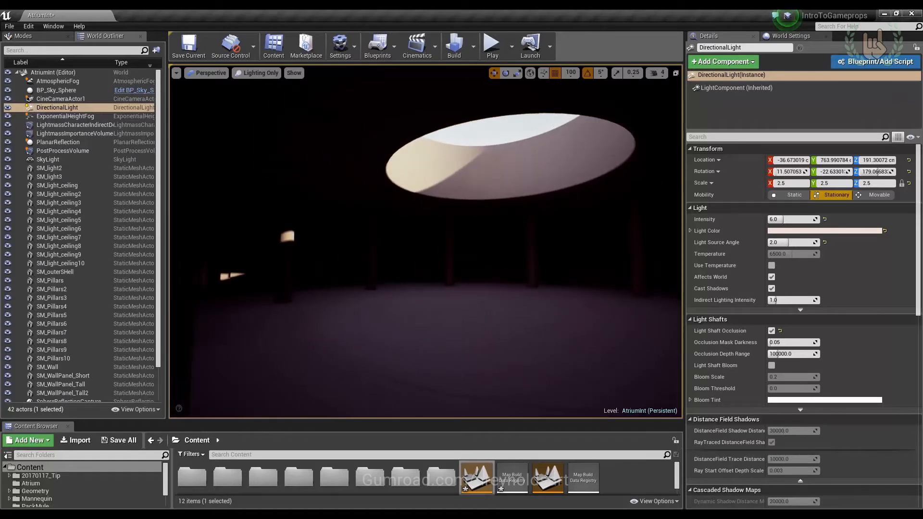
mouse_move(286, 236)
right_down()
mouse_move(193, 239)
mouse_move(154, 258)
mouse_move(315, 248)
mouse_move(290, 239)
right_up()
key(w)
key(s)
key(w)
key(s)
key(w)
mouse_move(558, 187)
right_down()
mouse_move(531, 190)
mouse_move(544, 170)
mouse_move(574, 193)
right_up()
Switch the viewport to CineCameraActor1 and take a high resolution screenshot of the directional light result with a size multiplier of 1.0.
click(176, 72)
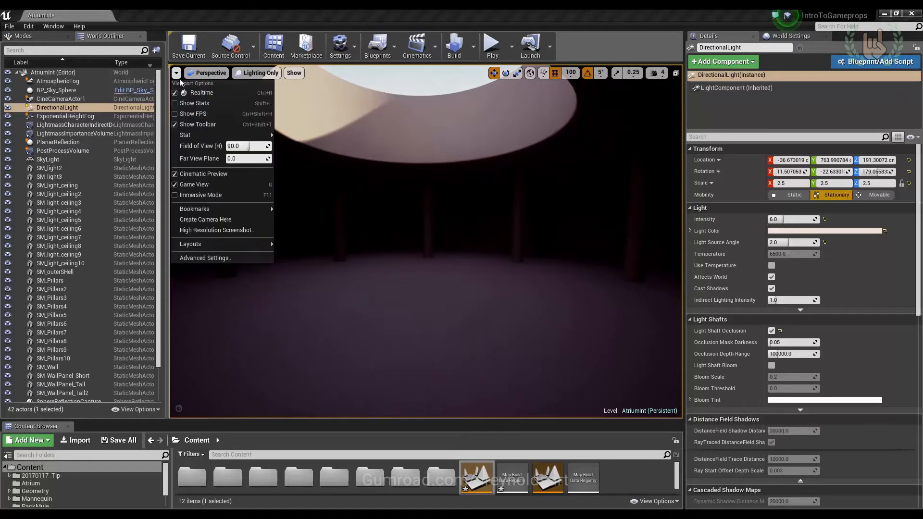
click(208, 72)
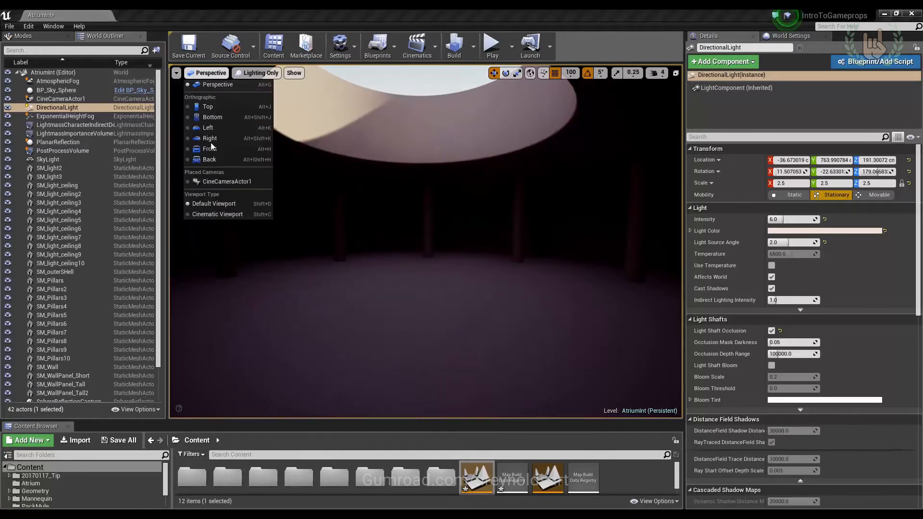
click(217, 183)
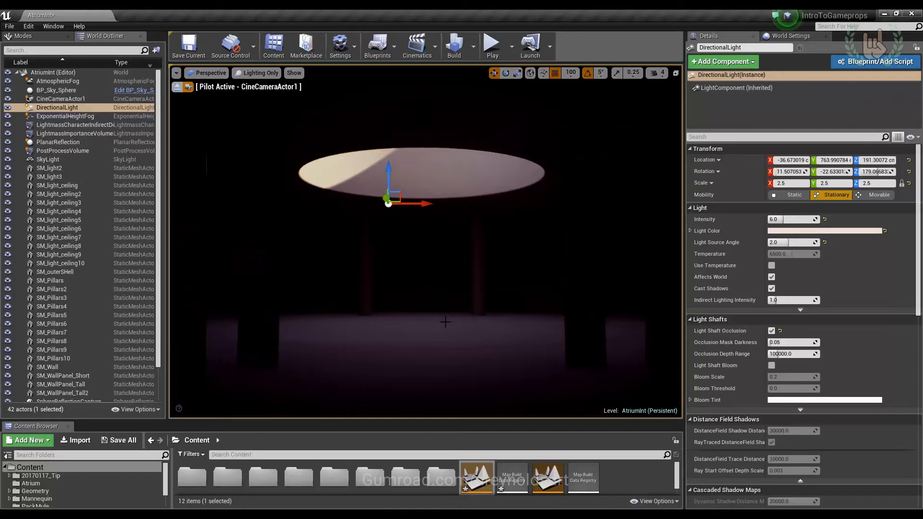
click(176, 73)
click(238, 229)
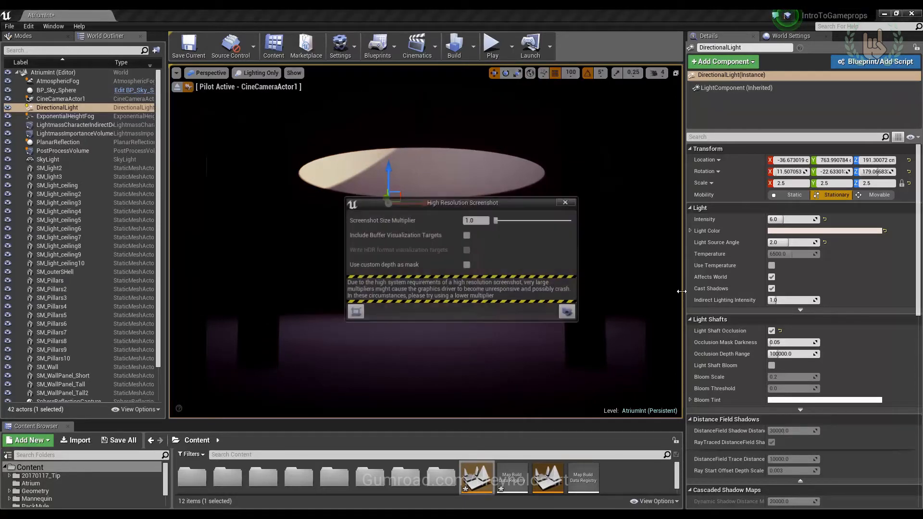
click(570, 312)
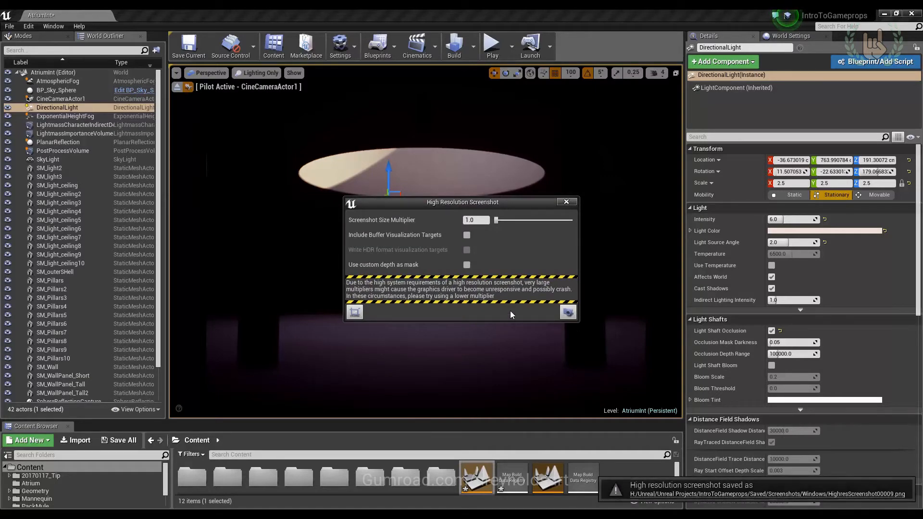
click(566, 201)
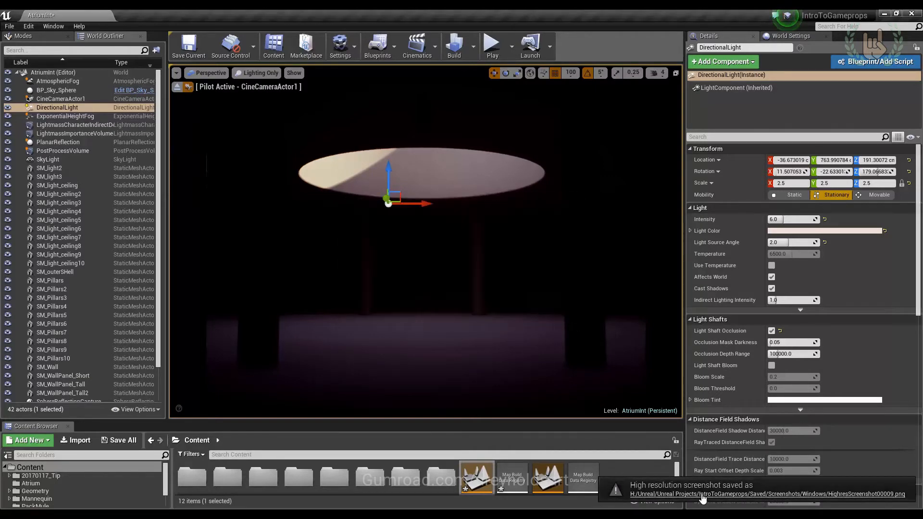
Open the screenshots folder, compare HighresScreenshot00008 with HighresScreenshot00009, and return to the level editor.
click(703, 495)
double_click(552, 308)
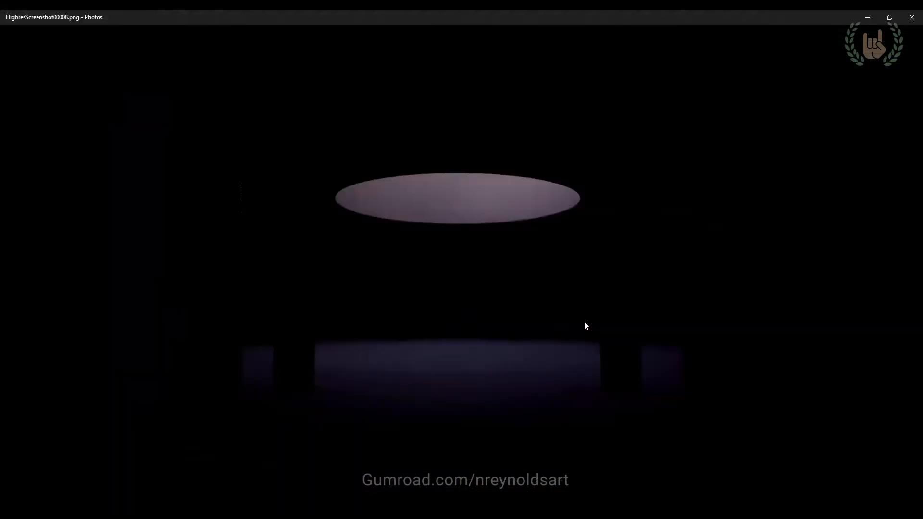
key(Left)
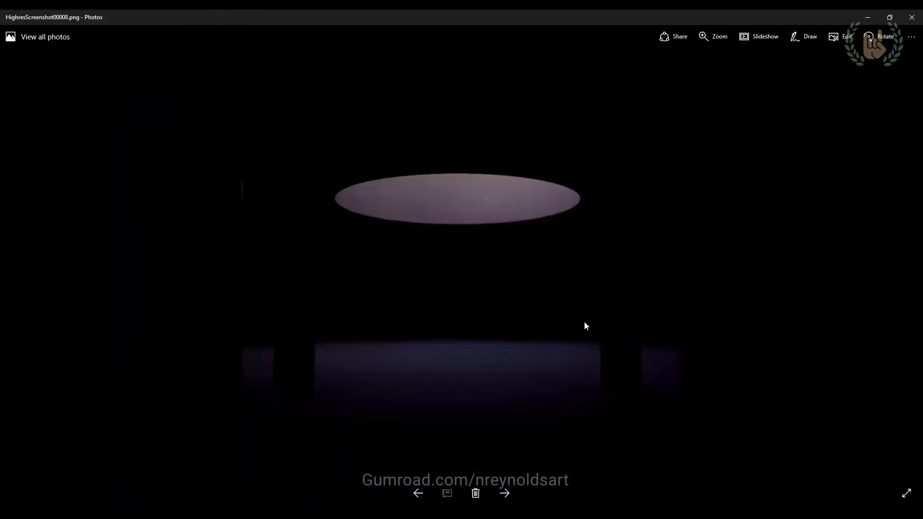
key(Right)
key(Left)
key(Right)
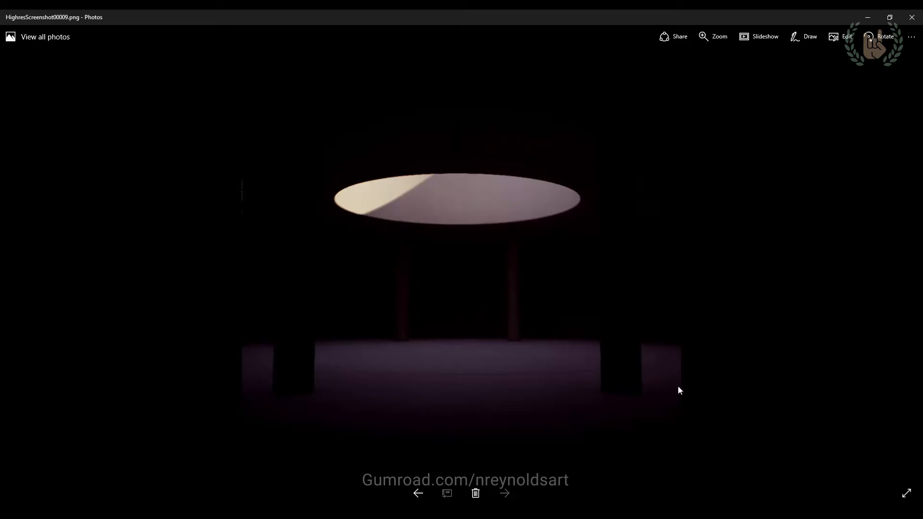
click(914, 20)
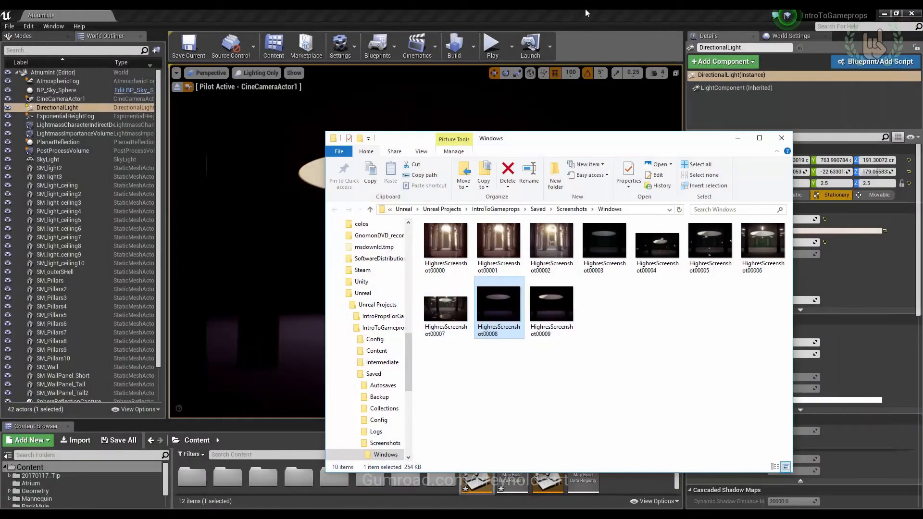
right_click(614, 126)
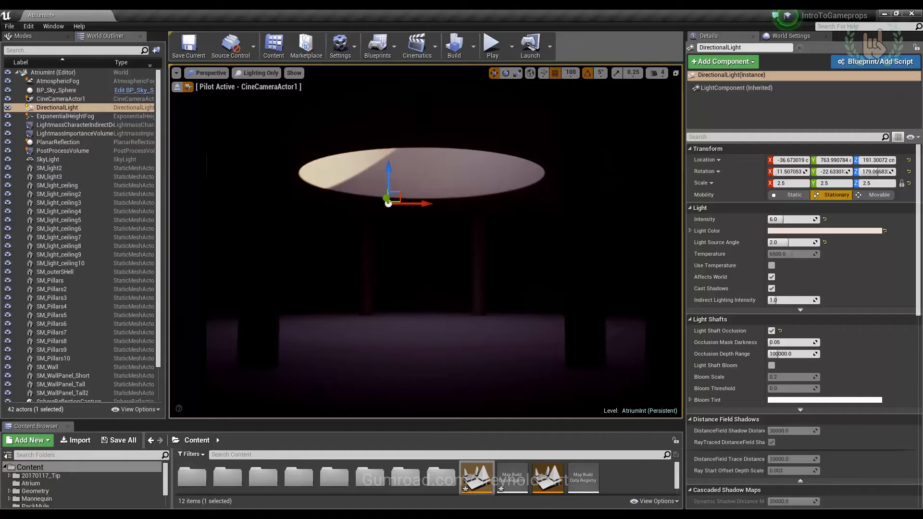
Show the scene in Lit mode, open the SM_light_ceiling mesh of the light above the round opening and inspect it up close.
click(255, 73)
click(246, 92)
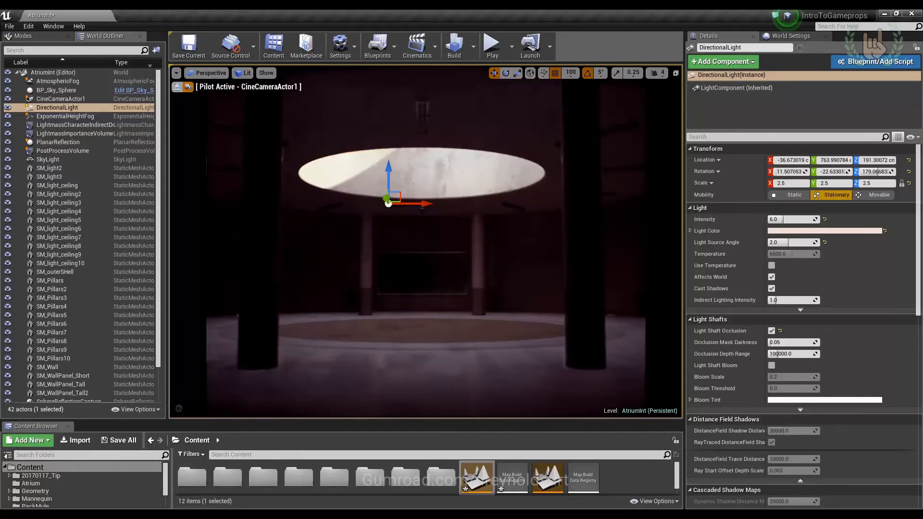
click(422, 115)
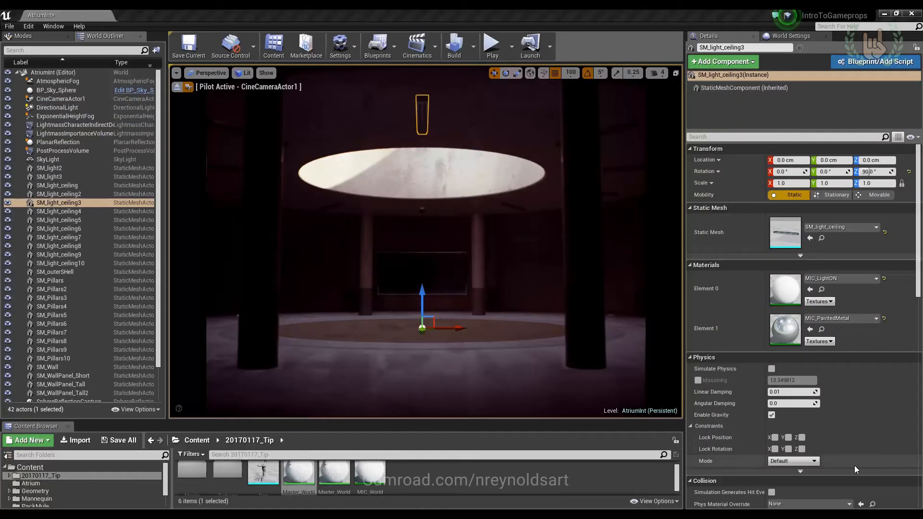
double_click(779, 234)
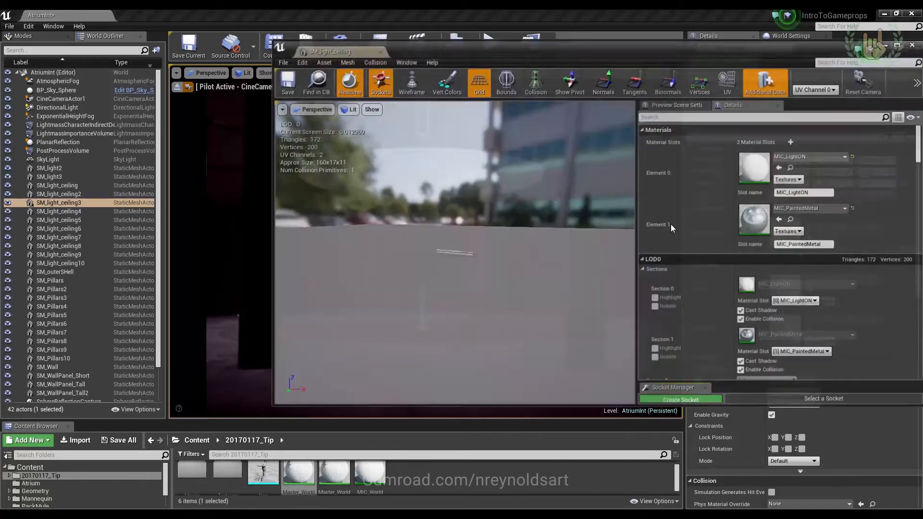
double_click(510, 47)
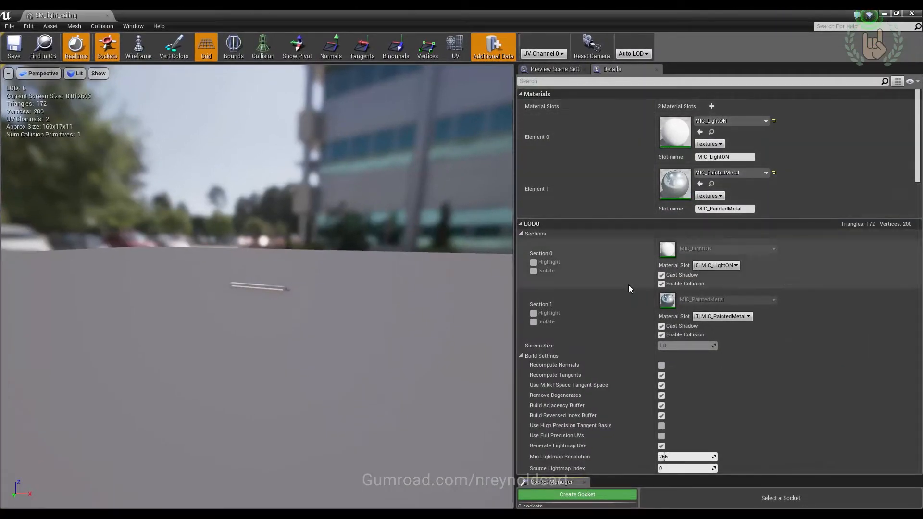
mouse_move(315, 241)
right_down()
mouse_move(315, 231)
mouse_move(315, 241)
right_up()
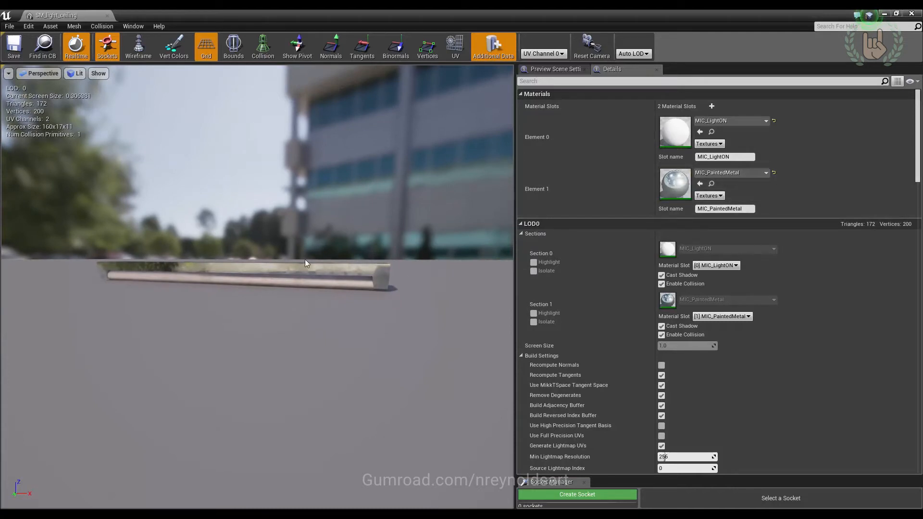
right_drag(327, 231, 384, 170)
Open the mesh's MIC_LightON material instance, try an Emissive value of about 4.64, and reset it to 0.
double_click(673, 134)
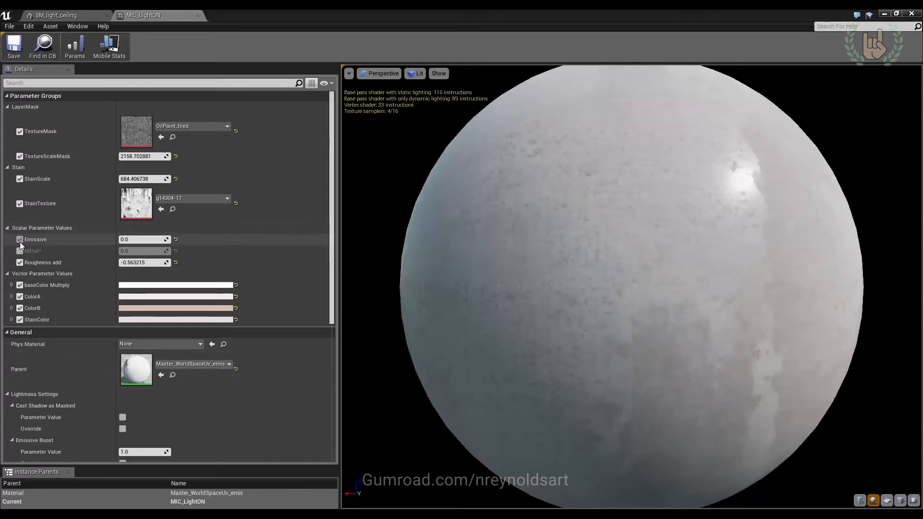
drag(137, 238, 203, 239)
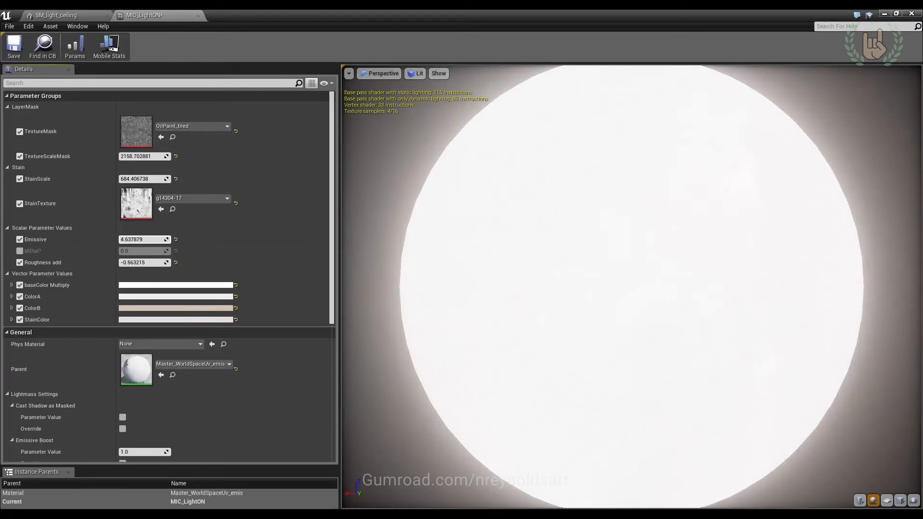
click(176, 239)
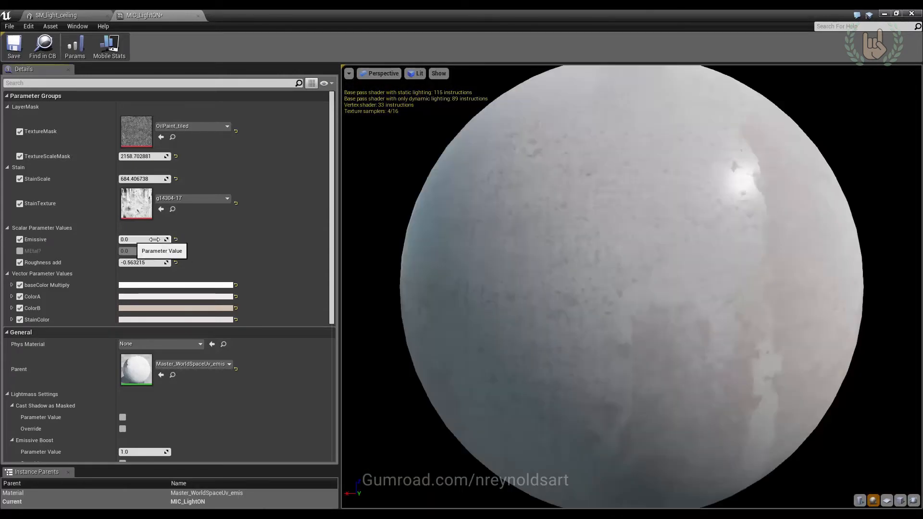
Open the parent material Master_WorldSpaceUv_emis and select the Emissive parameter together with the Multiply node feeding Emissive Color.
double_click(143, 368)
right_drag(344, 256, 517, 294)
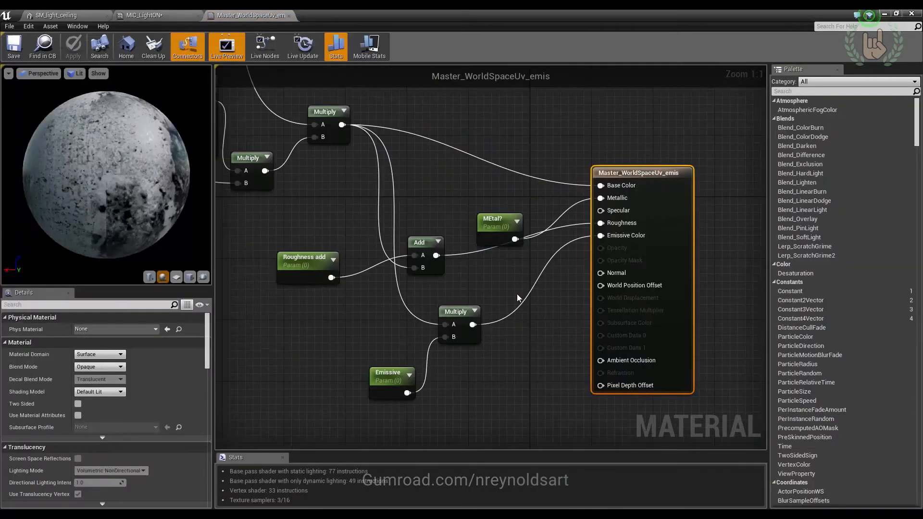
scroll(487, 251, down, 2)
right_drag(486, 251, 519, 272)
drag(529, 292, 435, 378)
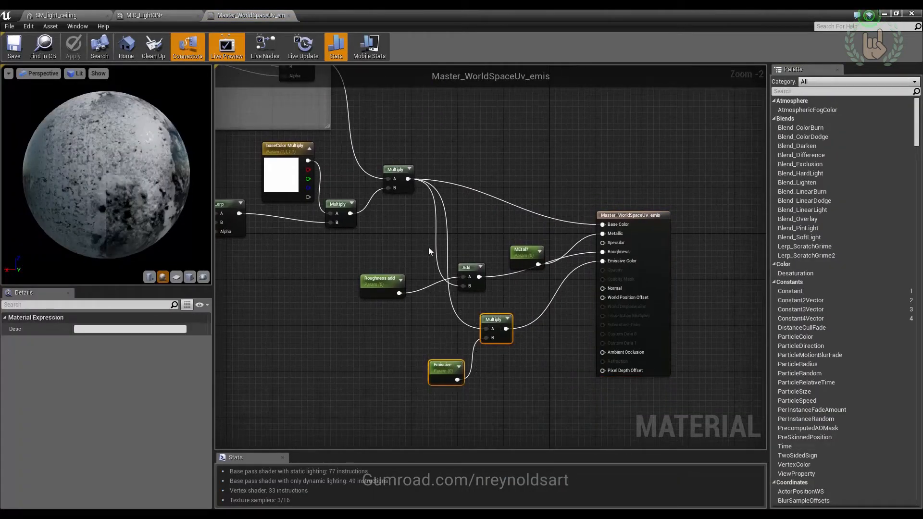
Rearrange the base color Multiply, MEtal?, emissive Multiply and Emissive nodes to separate their wires near the material output.
right_drag(386, 177, 405, 193)
drag(404, 194, 420, 170)
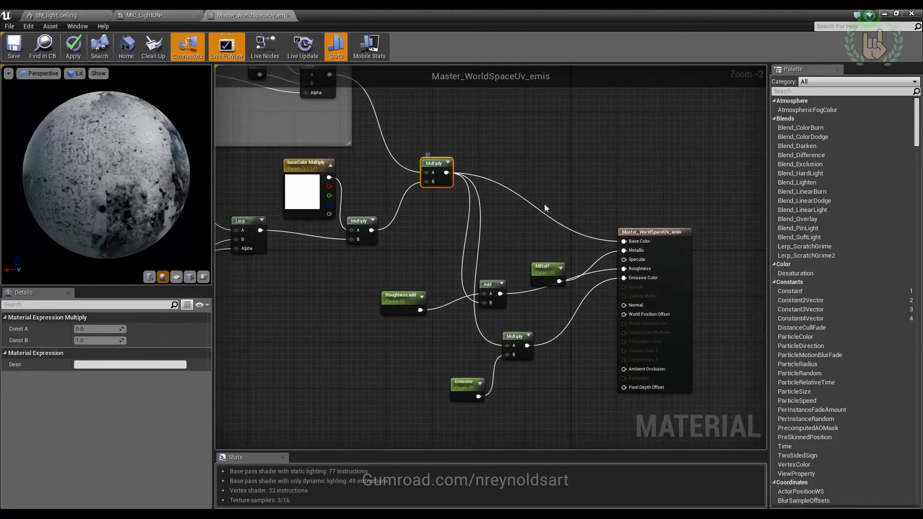
drag(551, 262, 556, 244)
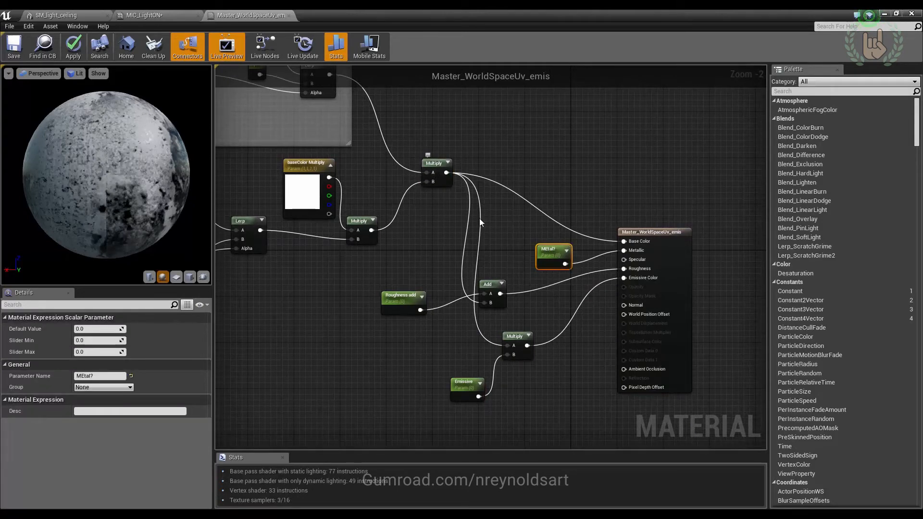
drag(511, 337, 540, 342)
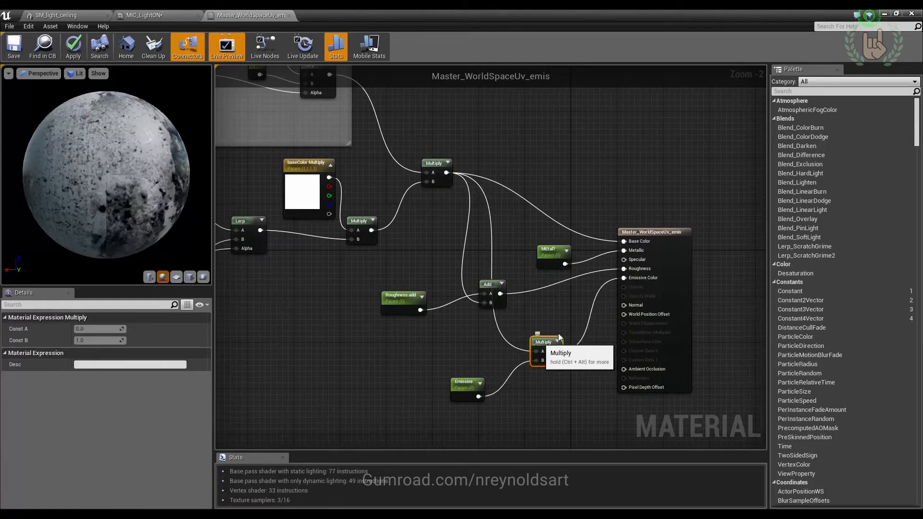
drag(465, 391, 489, 397)
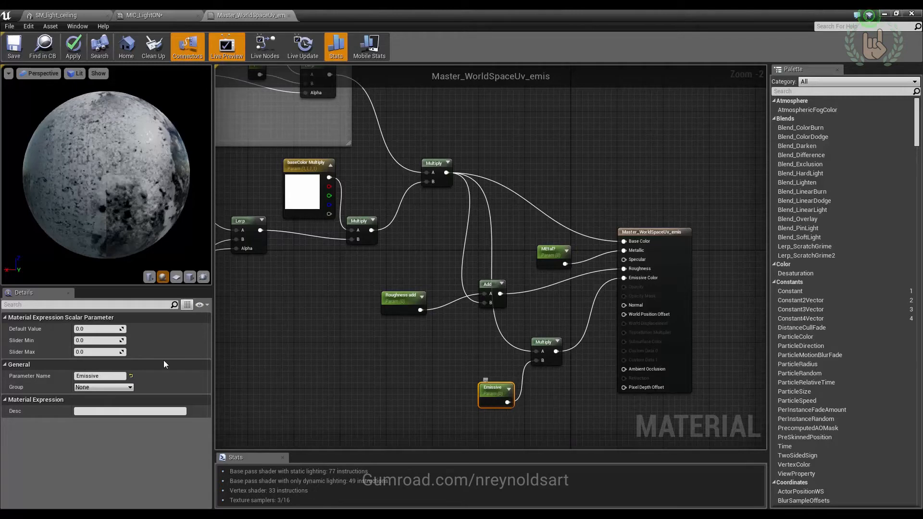
Set the Emissive scalar parameter's default value to 50.
click(99, 328)
text(50)
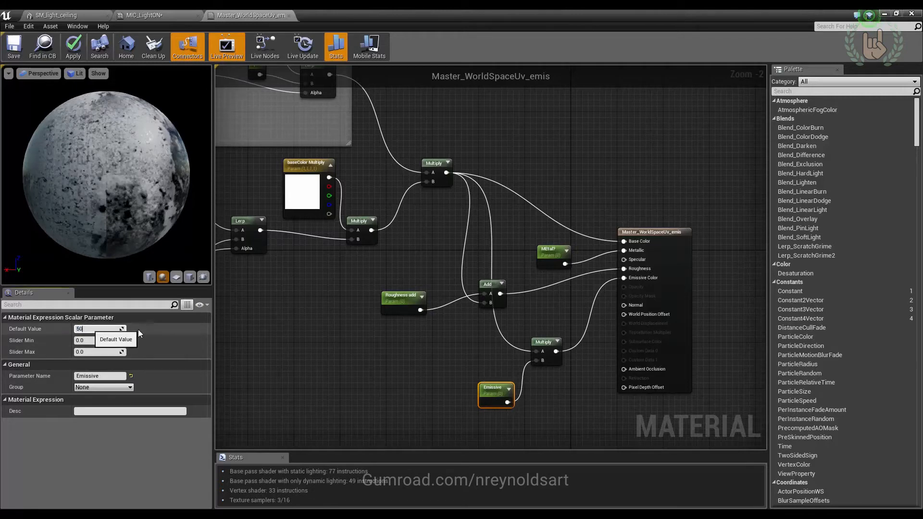
key(Return)
Examine the connections into Base Color and Emissive Color, and select the Emissive parameter and its Multiply node.
right_drag(475, 223, 619, 351)
right_drag(317, 138, 293, 174)
right_drag(546, 231, 252, 93)
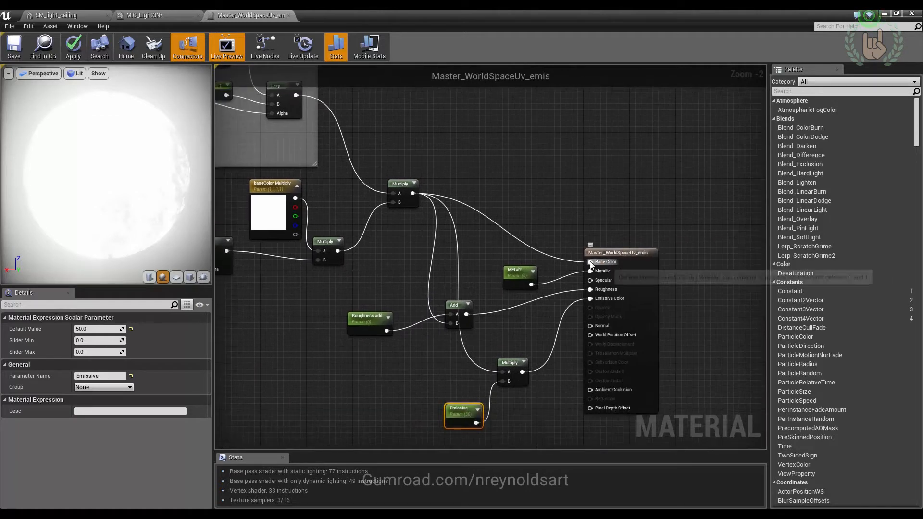
right_drag(591, 263, 602, 242)
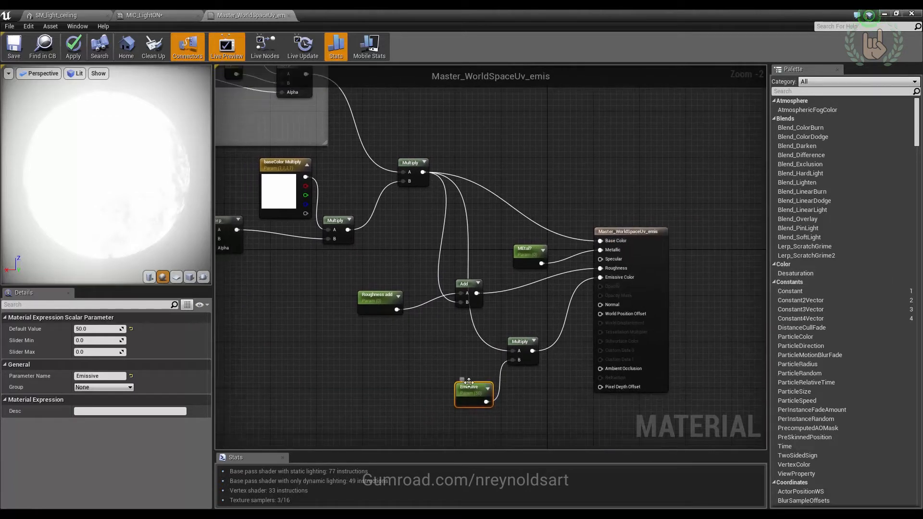
right_drag(416, 348, 454, 354)
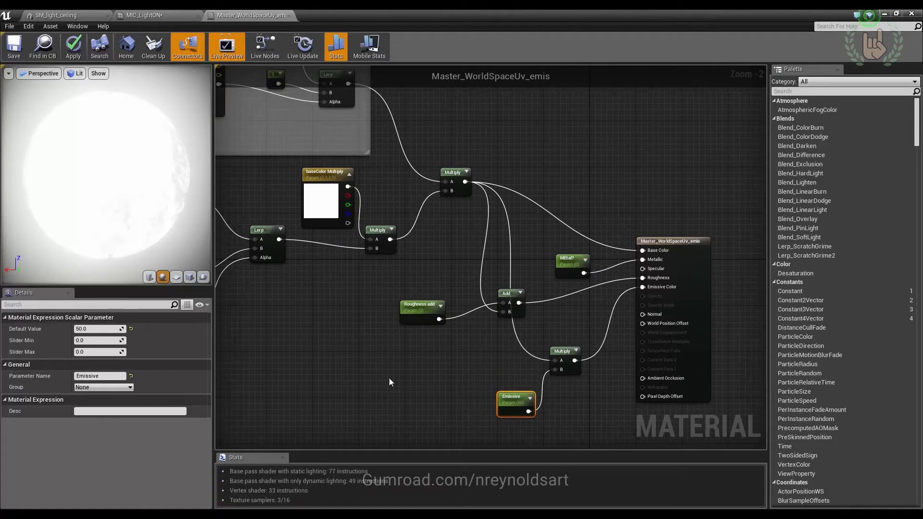
drag(570, 405, 497, 351)
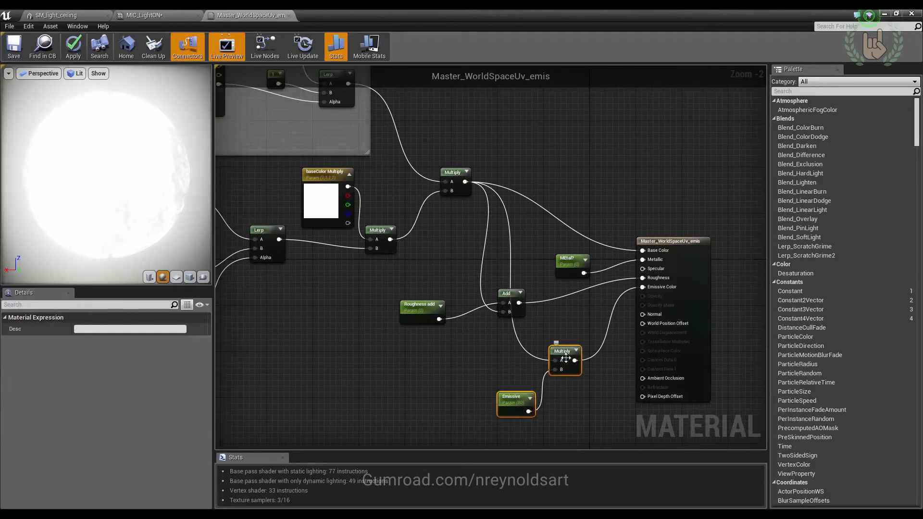
Move the Emissive parameter and its Multiply node farther from the material output, and inspect the Emissive parameter's details.
drag(567, 360, 543, 362)
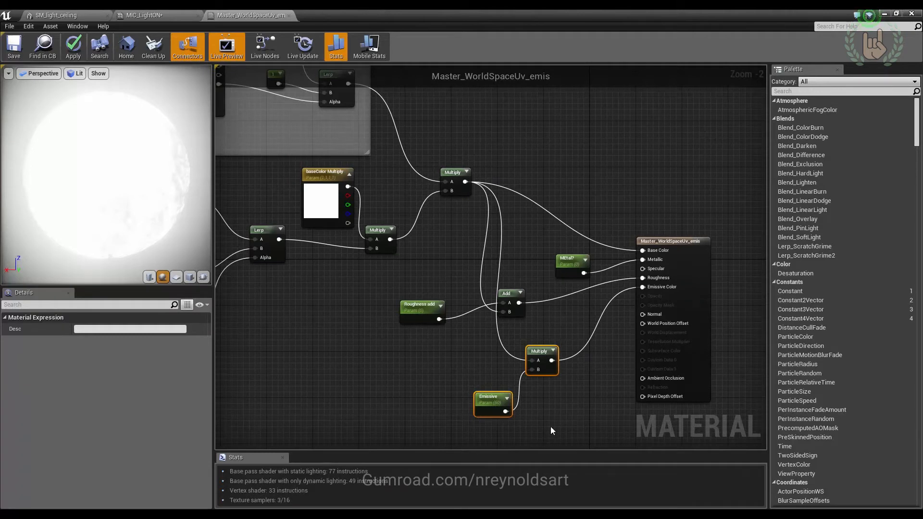
click(511, 414)
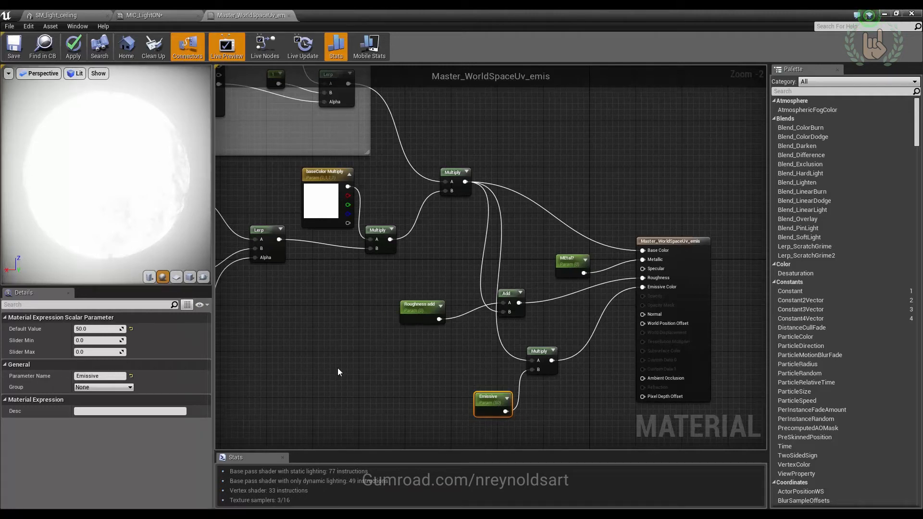
click(54, 305)
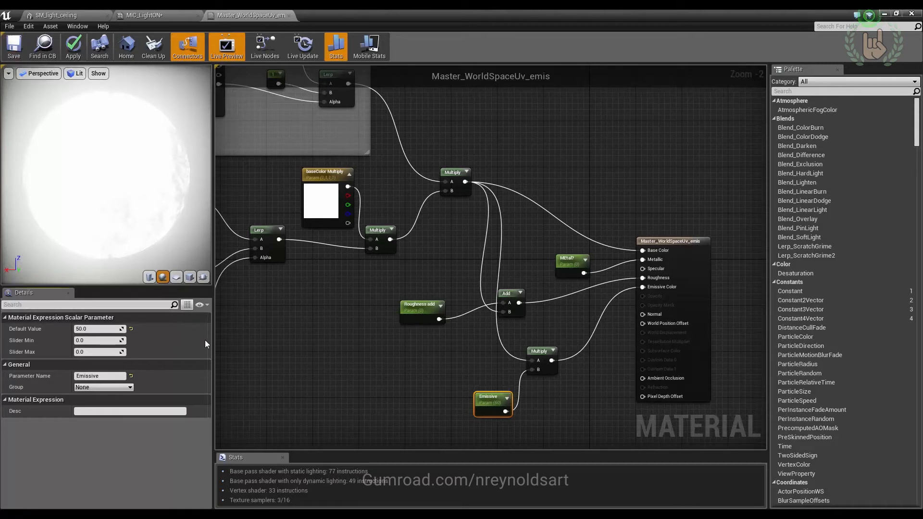
Search the details of the Master_WorldSpaceUv_emis output node for lighting options with "lig".
click(700, 250)
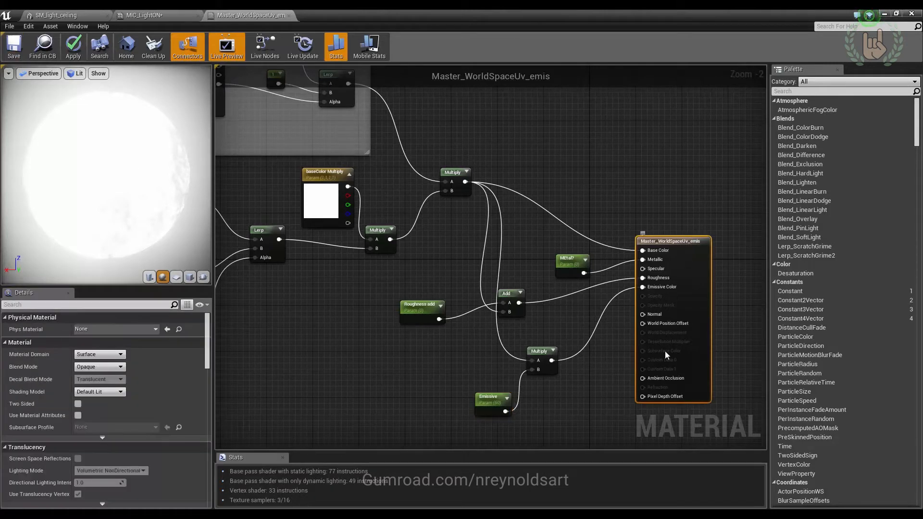
click(59, 304)
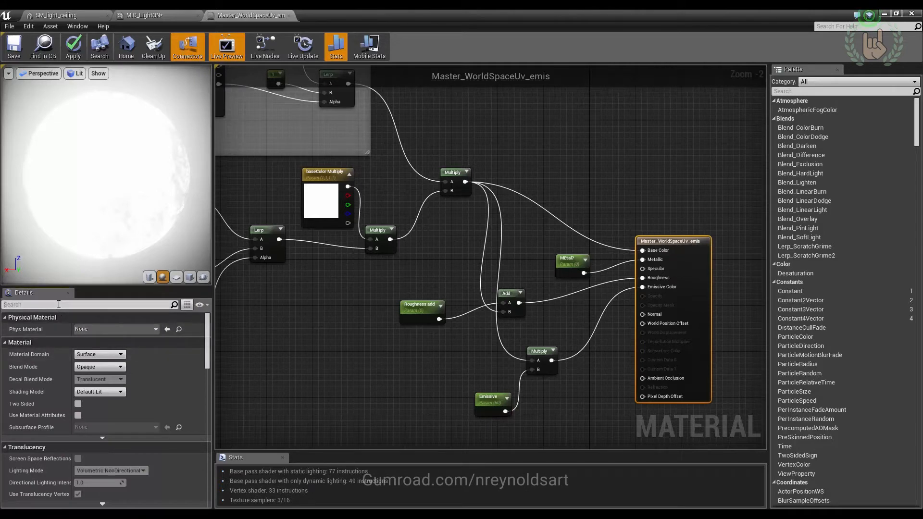
text(lig)
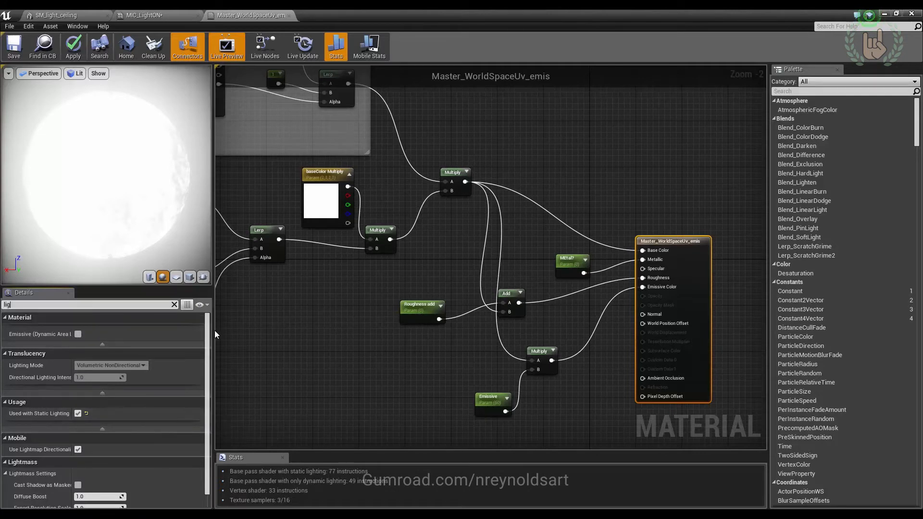
click(174, 304)
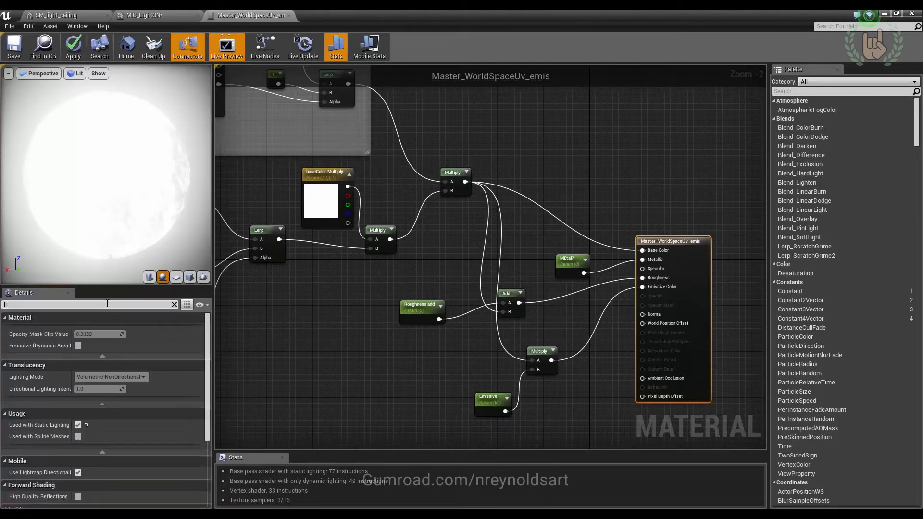
Close the parent material without applying its changes and set the Emissive value of MIC_LightON to 4.
click(289, 16)
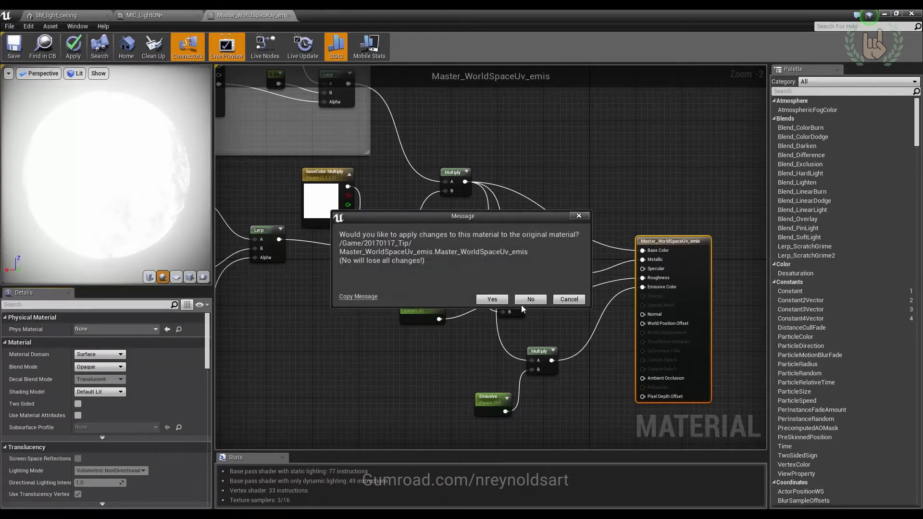
click(542, 302)
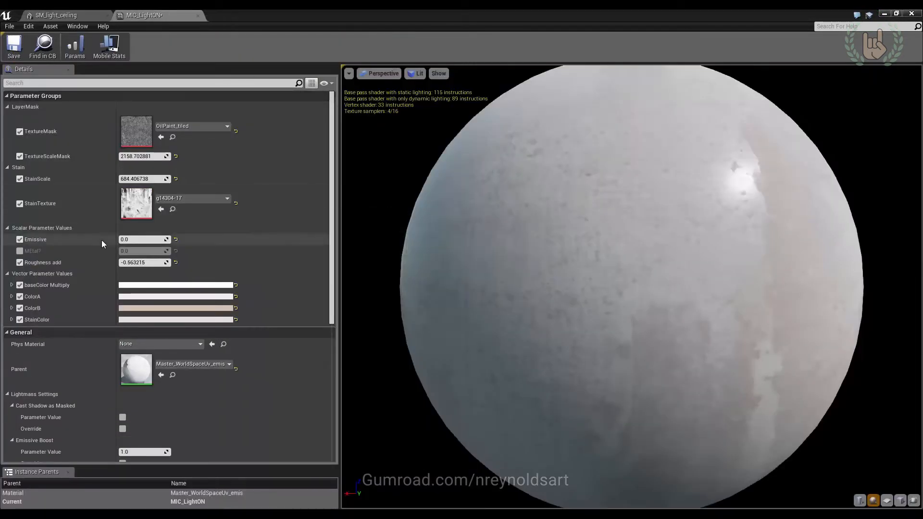
click(158, 239)
text(4)
key(Return)
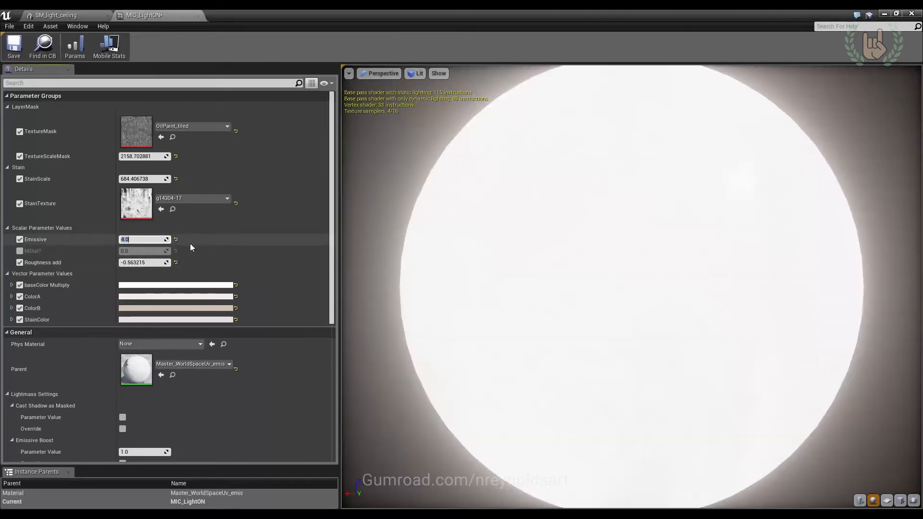
Uncover the level viewport and switch it to the Lighting Only view mode.
drag(284, 14, 650, 267)
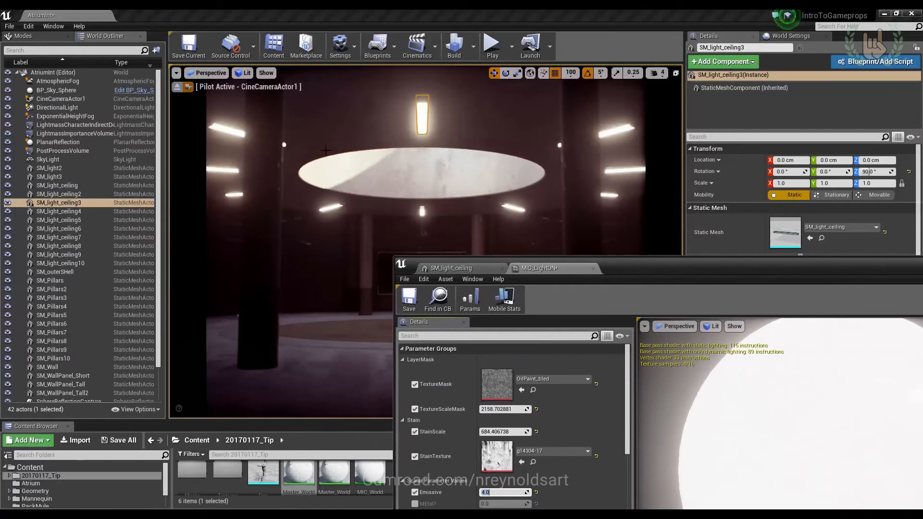
click(244, 72)
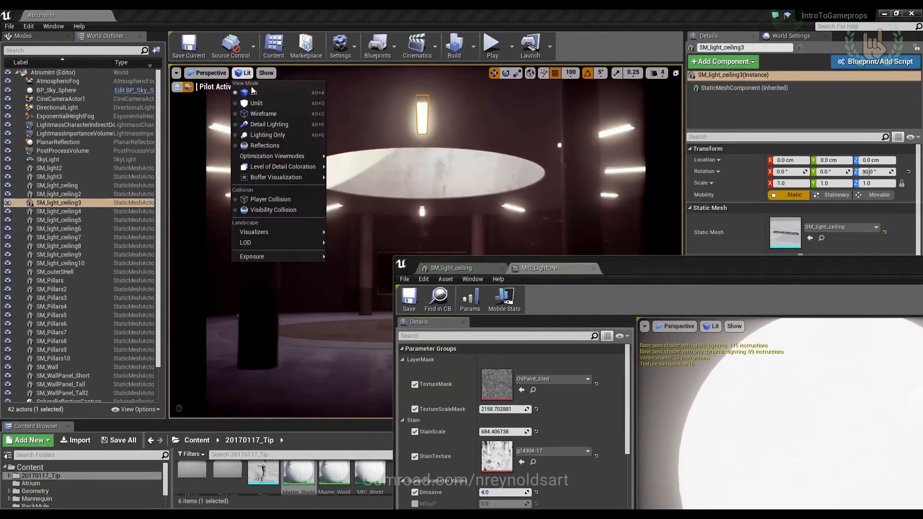
click(268, 135)
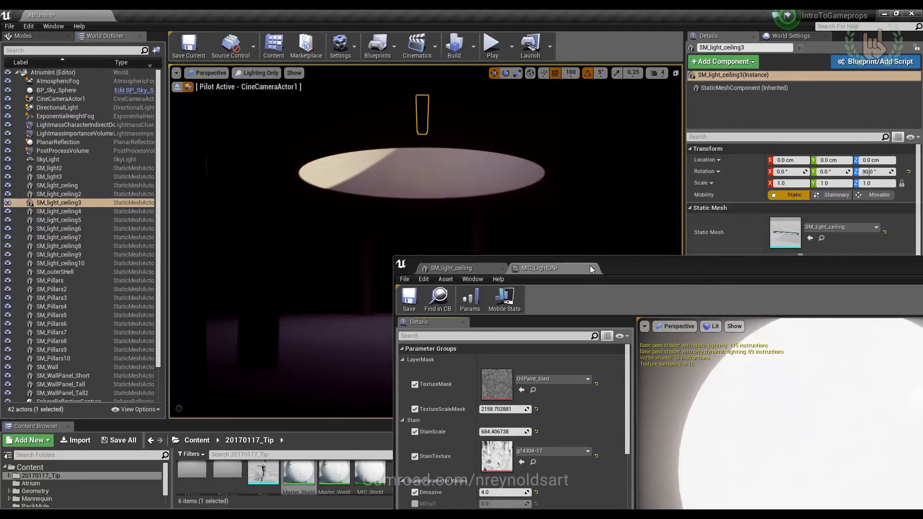
Set MIC_LightON's Emissive value to 8, save the instance, and close the material and mesh editors.
drag(591, 269, 332, 103)
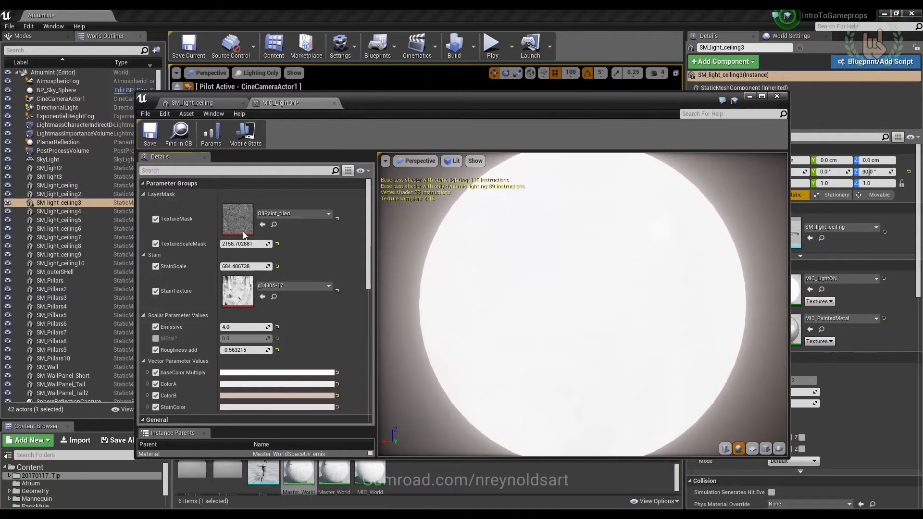
click(244, 327)
text(8)
key(Return)
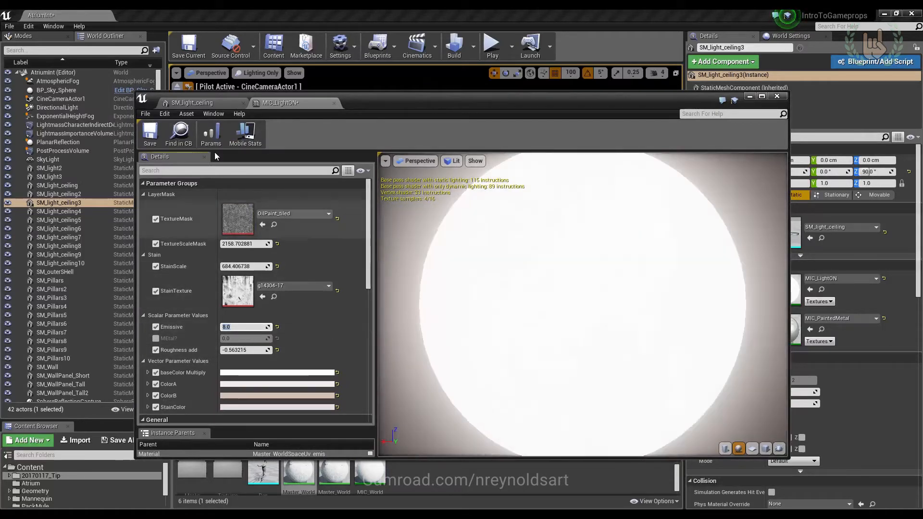
click(150, 132)
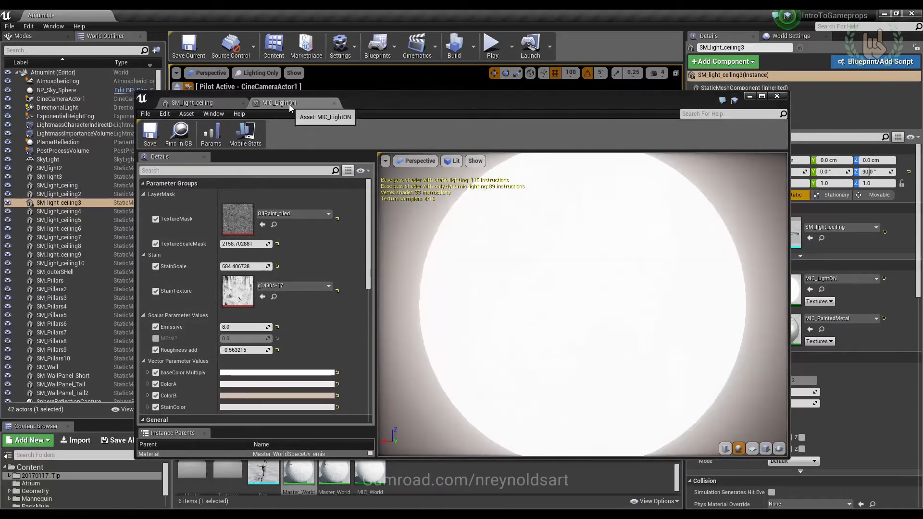
middle_click(289, 105)
middle_click(209, 104)
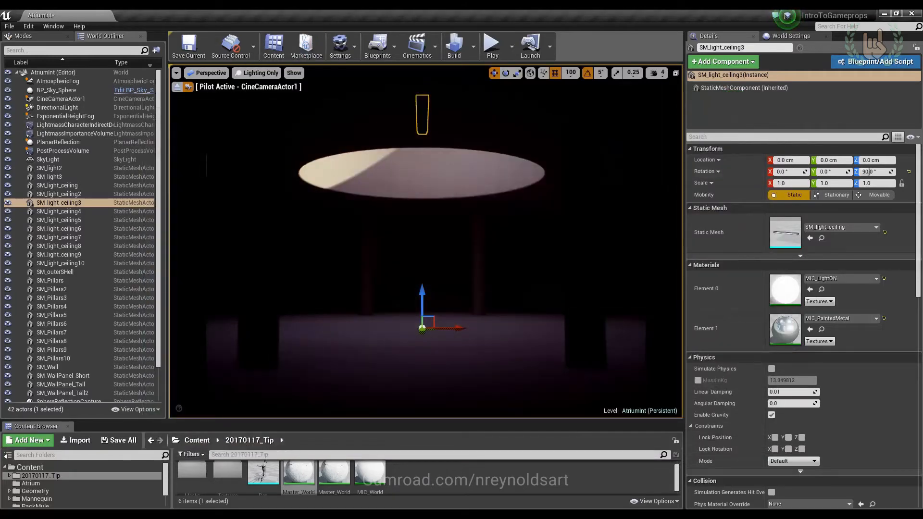
Examine the ceiling fixtures' light contribution in Lighting Only, and switch the viewport back to Lit.
key(Escape)
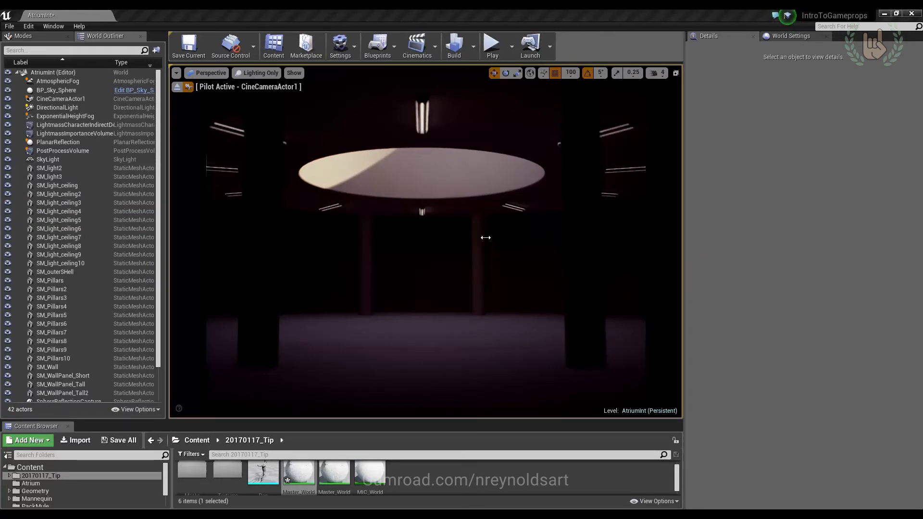
click(426, 119)
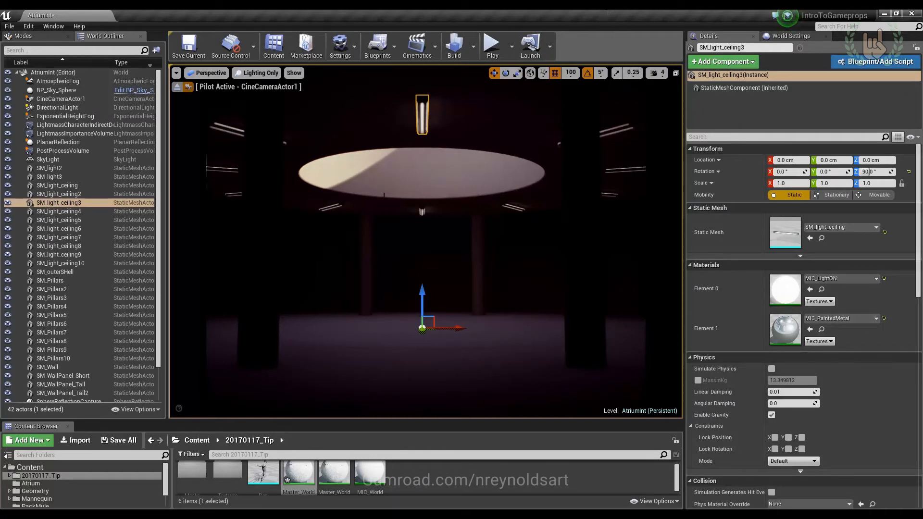
key(Escape)
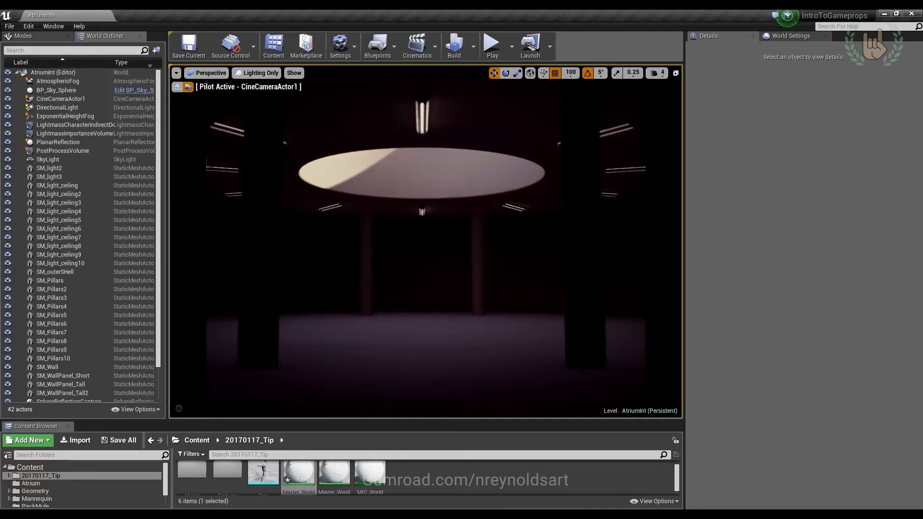
click(255, 73)
click(270, 87)
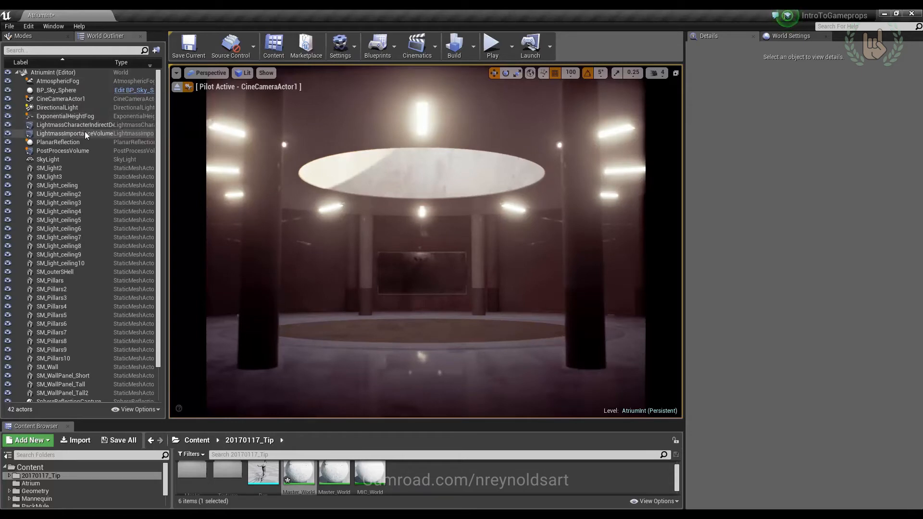
Reset the PostProcessVolume's Bloom Threshold to its default and set the Bloom Intensity to 0.
click(78, 151)
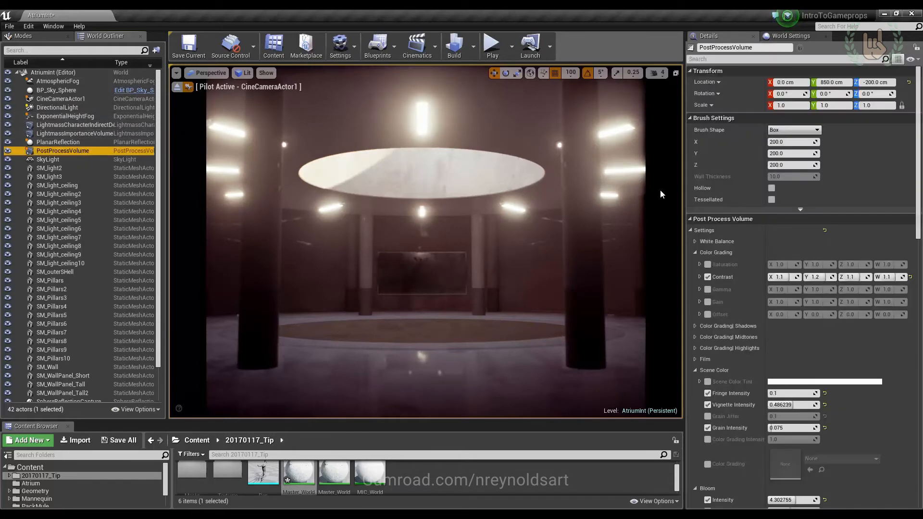
scroll(833, 325, down, 8)
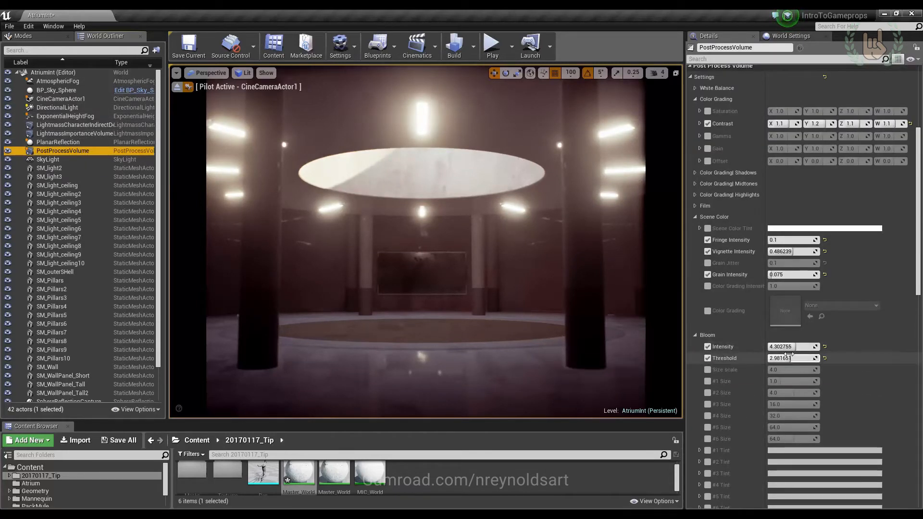
click(825, 358)
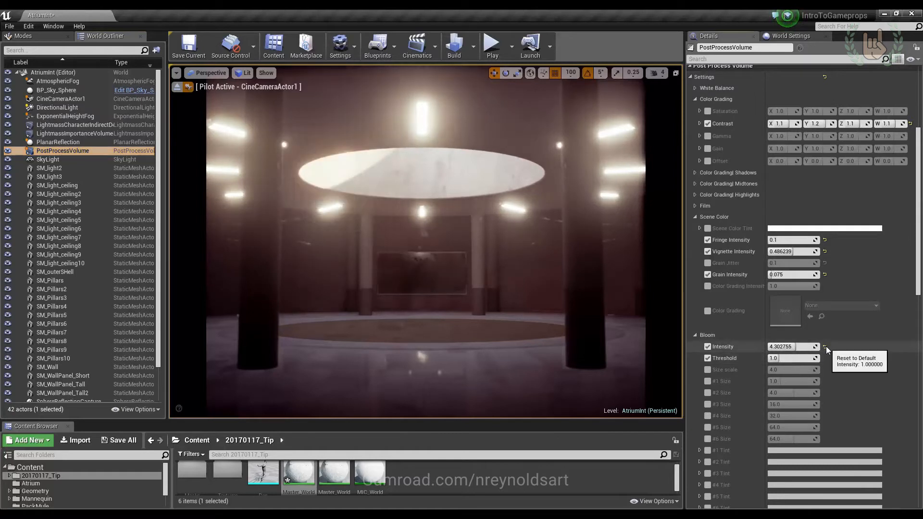
click(825, 346)
click(787, 350)
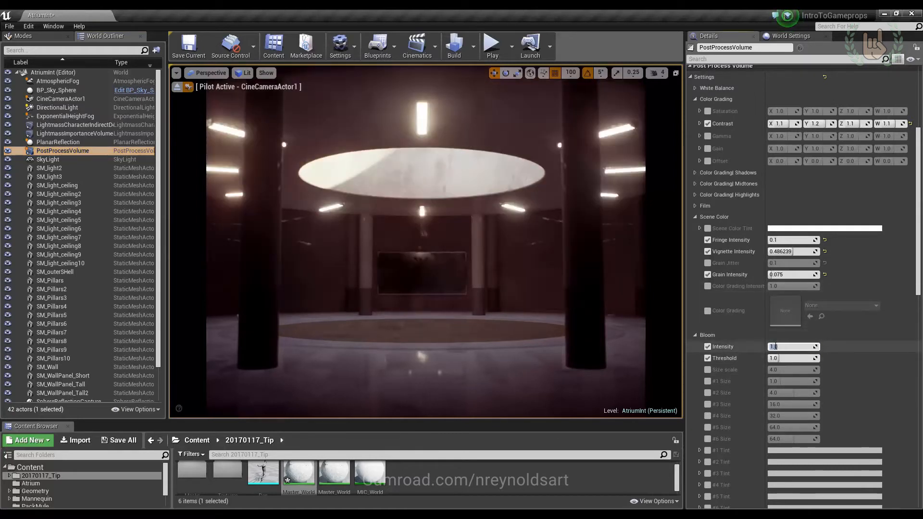
text(0)
key(Return)
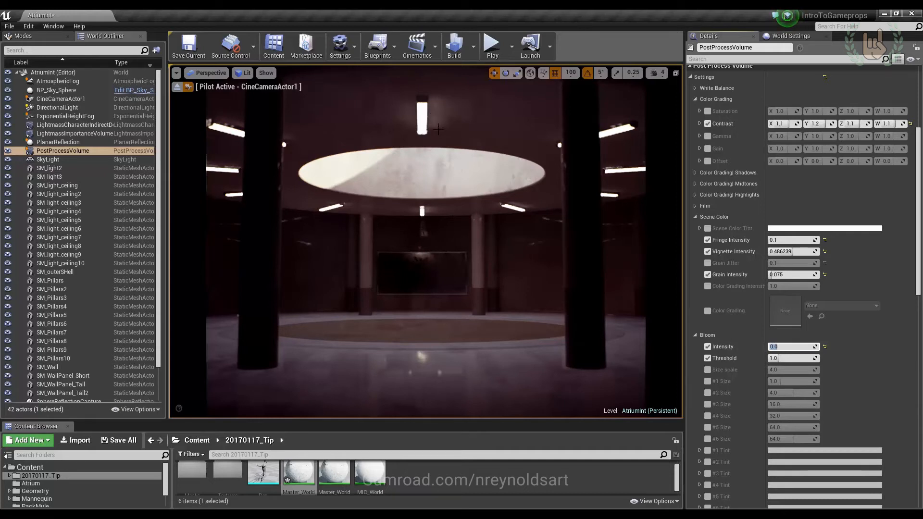
View the bloom-free scene in Lighting Only and select the SM_light_ceiling3 fixture.
click(243, 72)
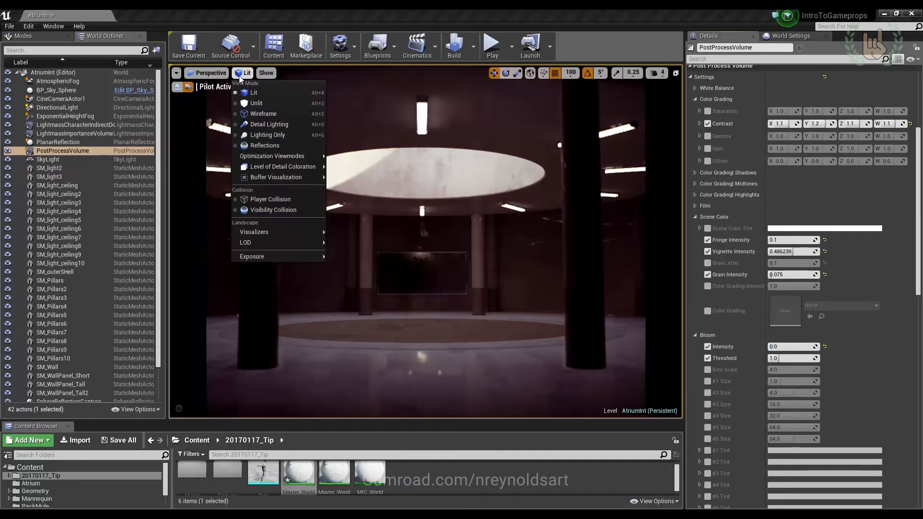
click(253, 135)
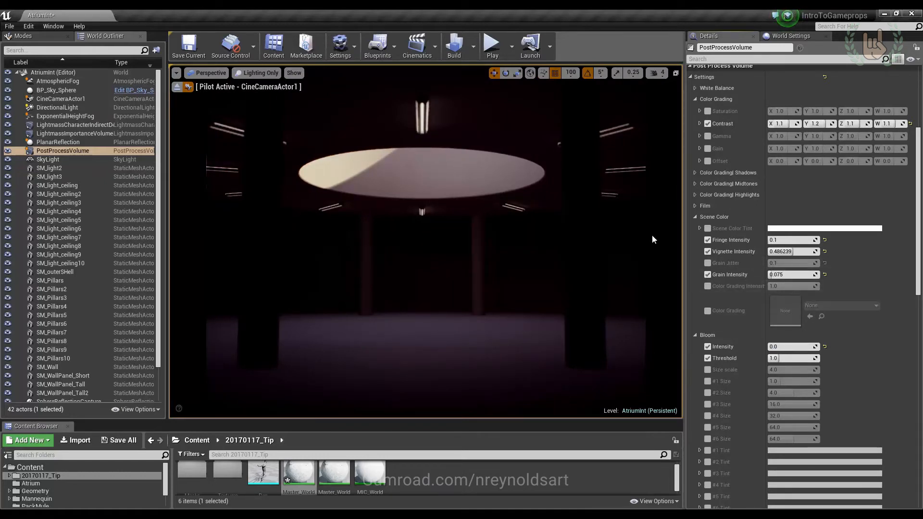
click(422, 115)
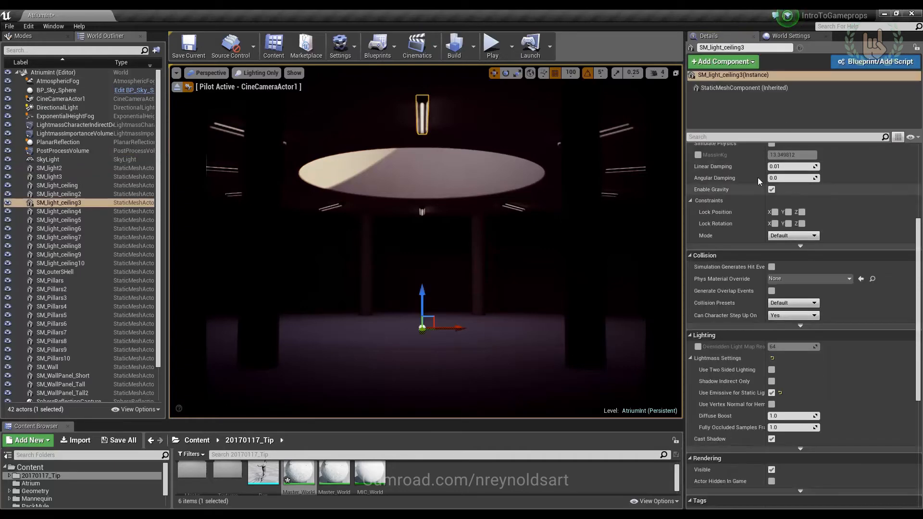
Open the selected fixture's MIC_LightON material, set its Emissive value to 20, and save it.
scroll(836, 237, up, 3)
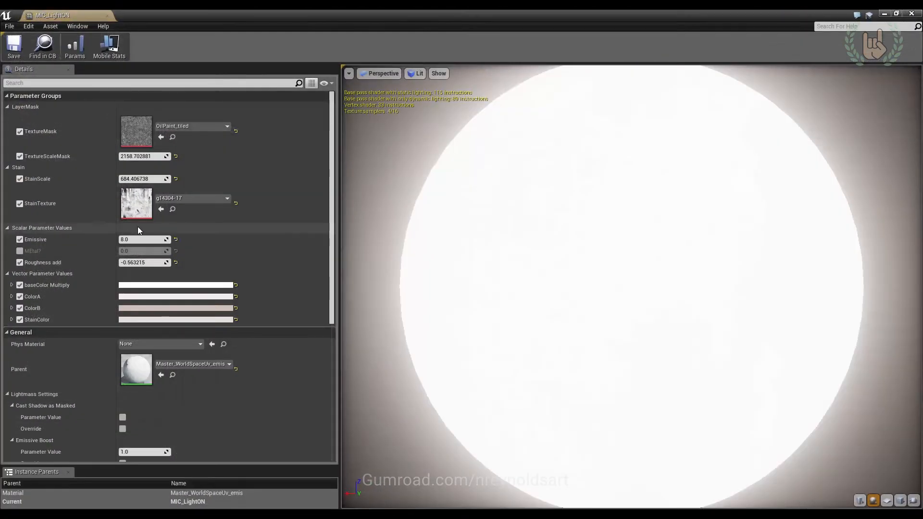
click(133, 240)
text(20)
key(Return)
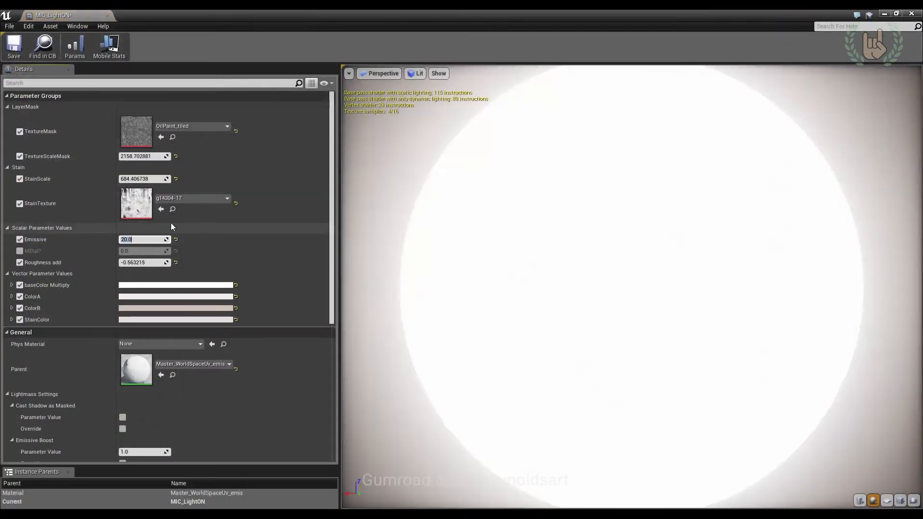
click(7, 52)
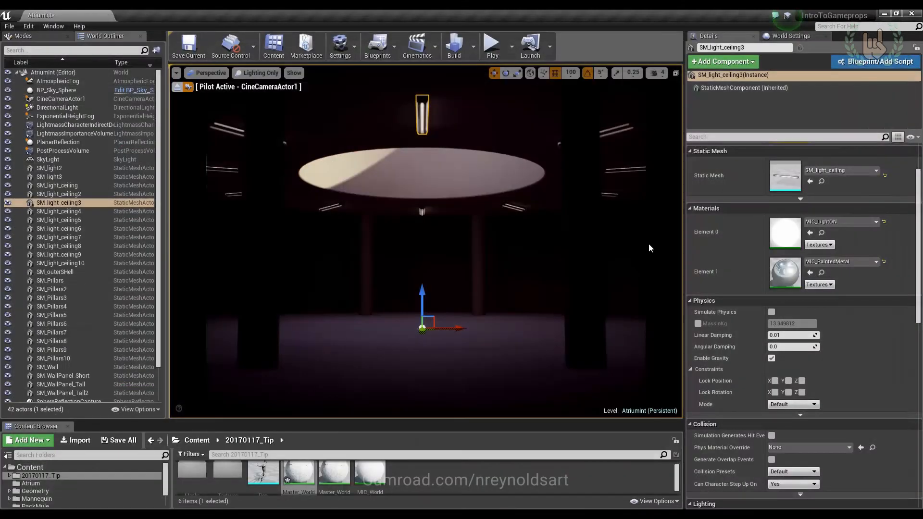
Return the viewport to Lit and set the Emissive value of the fixture's MIC_LightON material to 40.
click(259, 73)
click(255, 93)
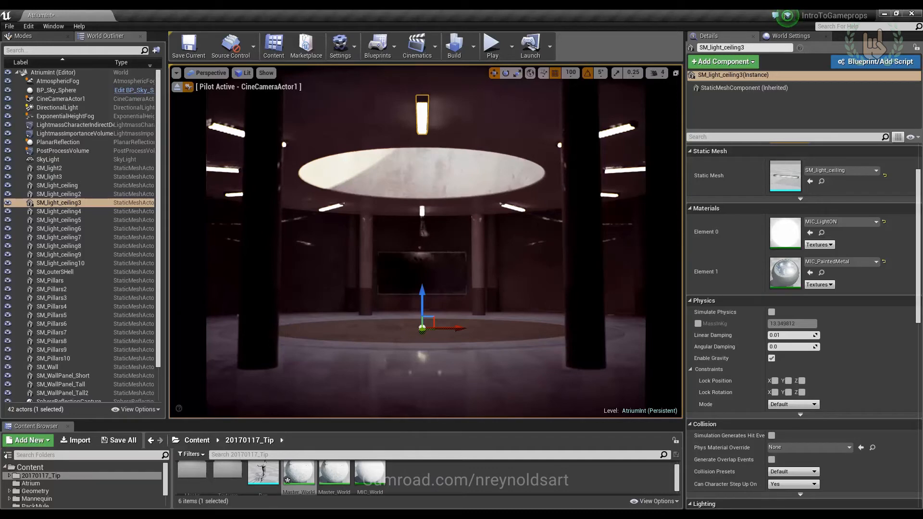
double_click(786, 232)
click(141, 240)
text(4)
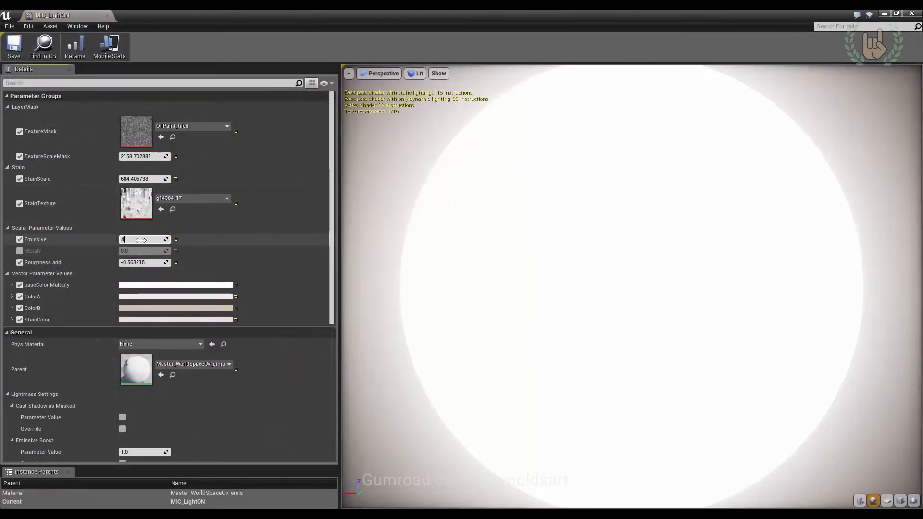
text(0)
key(Return)
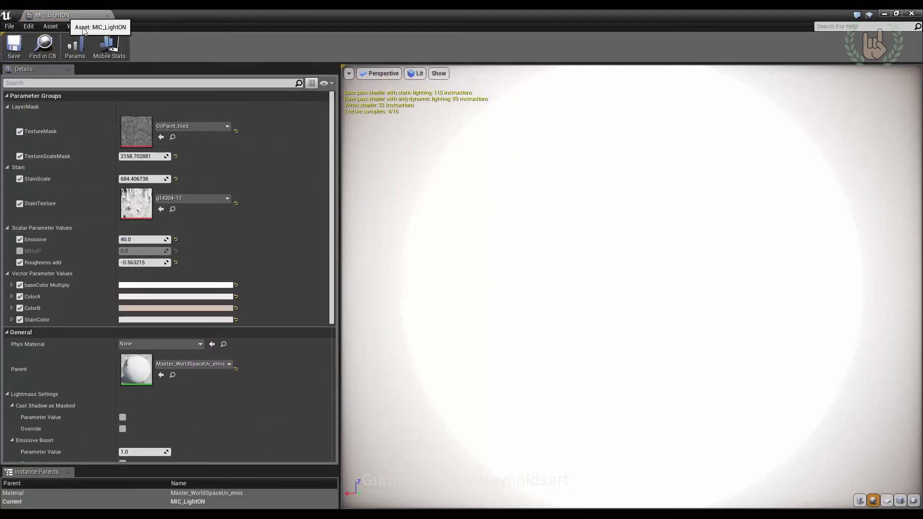
Close the material editor, switch the viewport to Lighting Only, and capture a high resolution screenshot at a size multiplier of 1.0.
middle_click(66, 16)
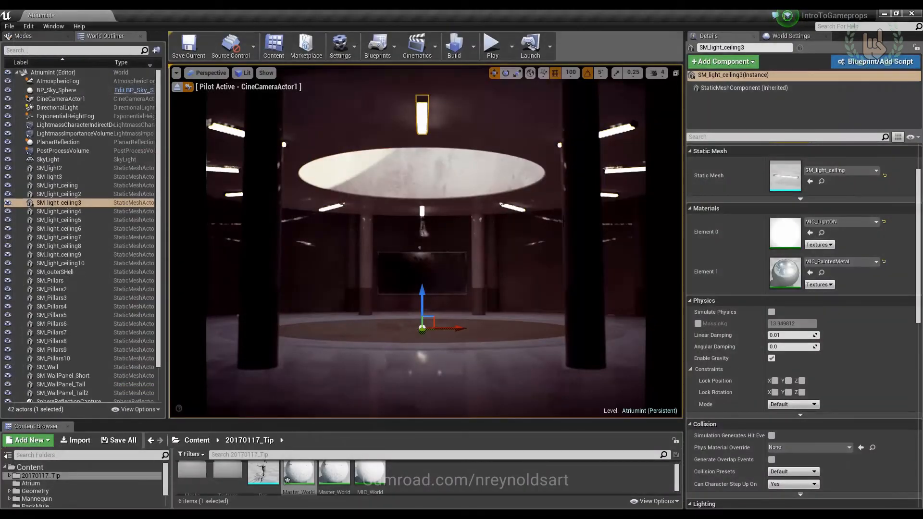
click(244, 72)
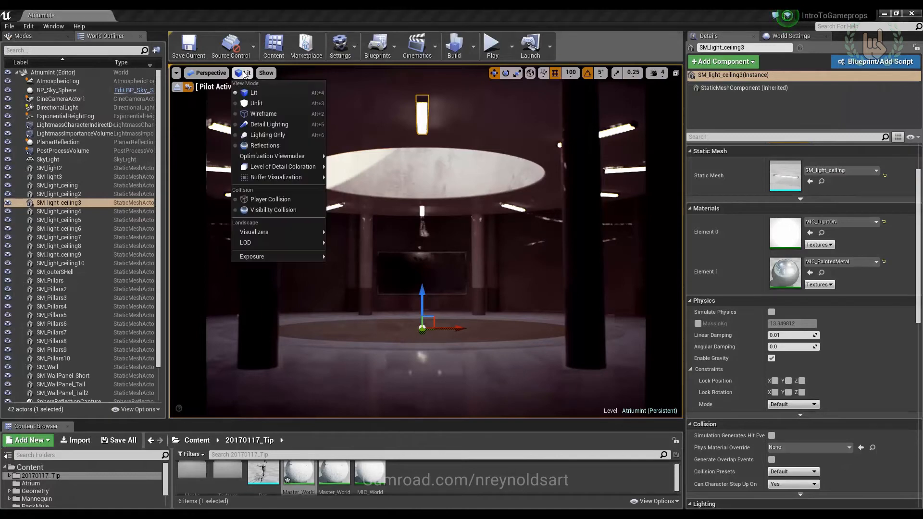
click(282, 135)
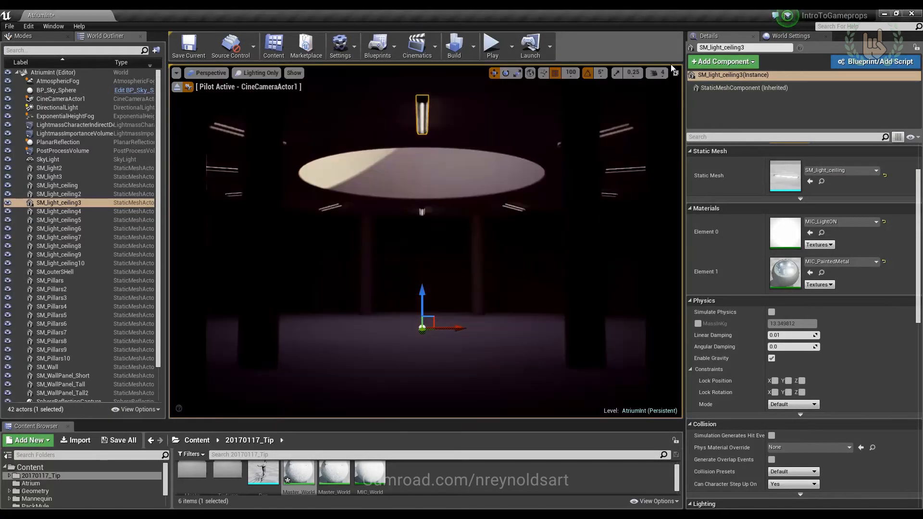
click(176, 72)
click(221, 231)
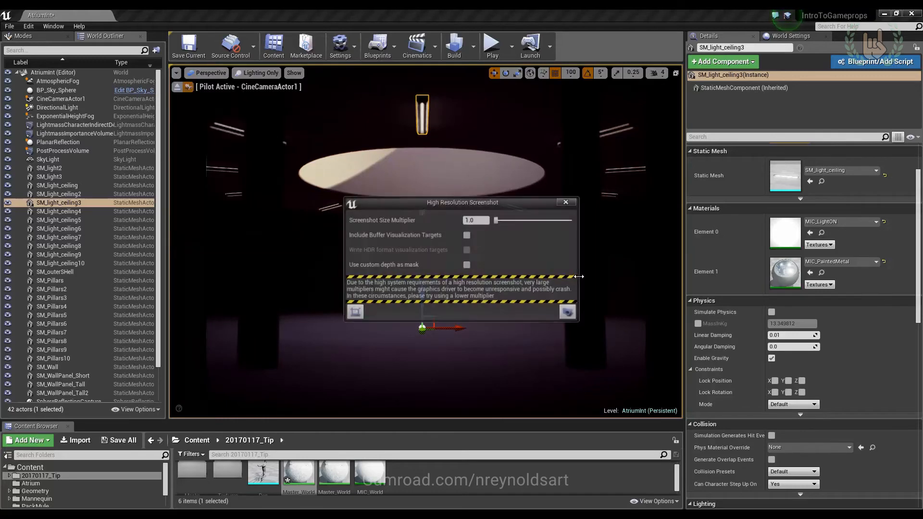
click(568, 313)
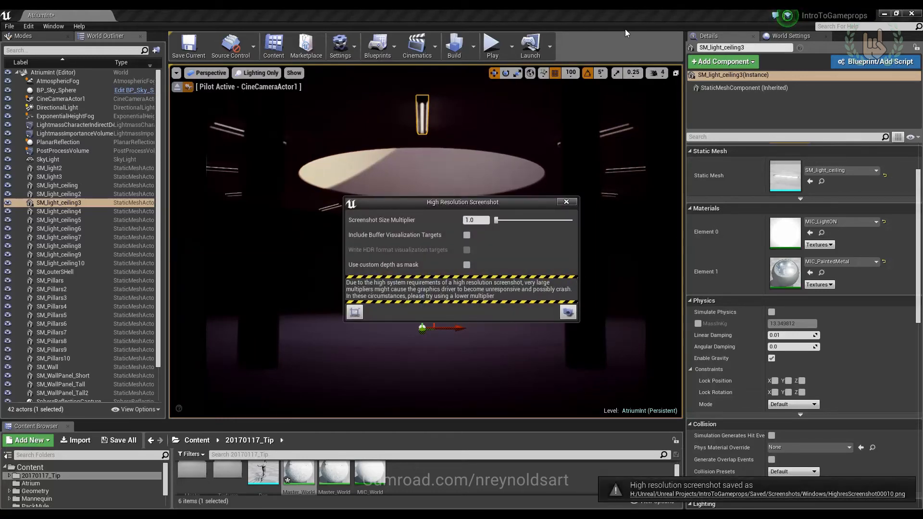
click(567, 202)
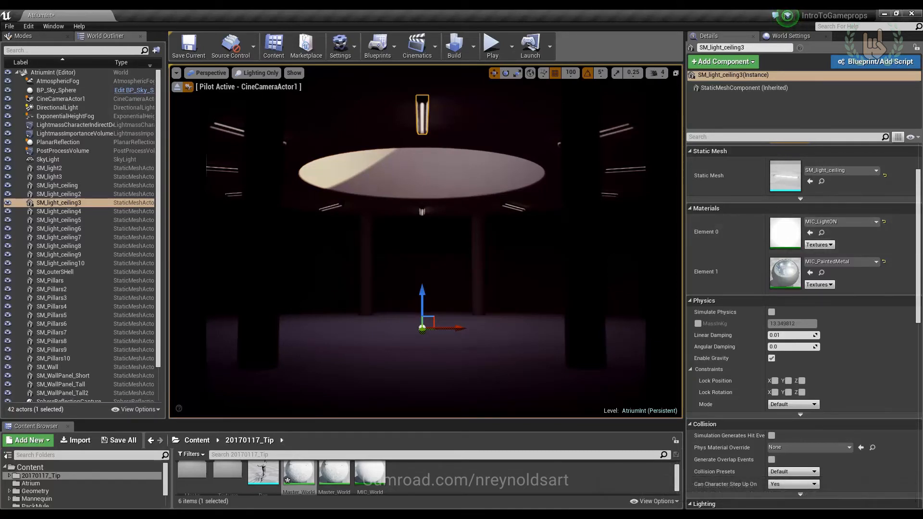
Build only the level's lighting and capture another high resolution screenshot of the Lighting Only view at a size multiplier of 1.0.
click(473, 47)
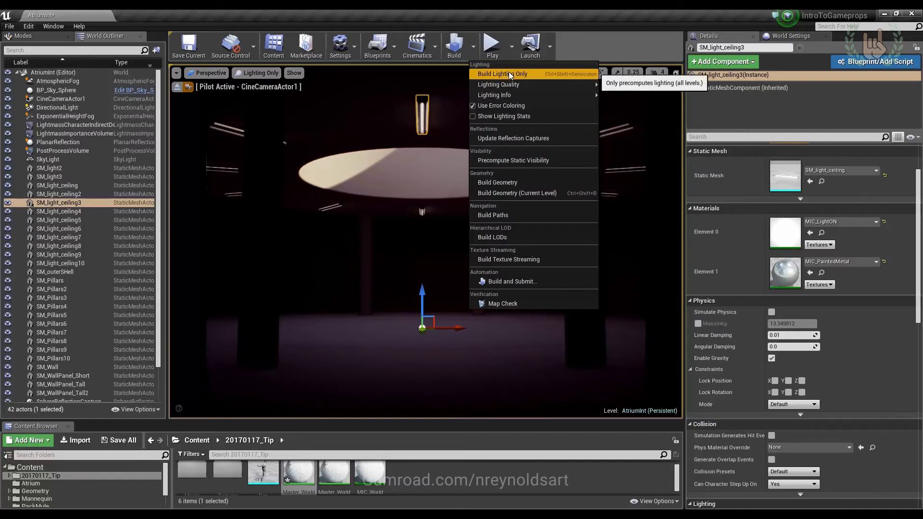
click(510, 74)
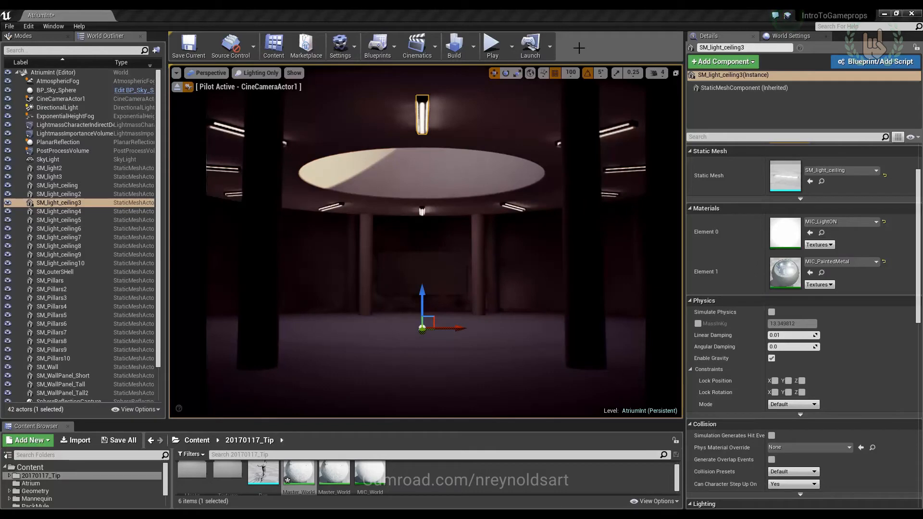
double_click(784, 230)
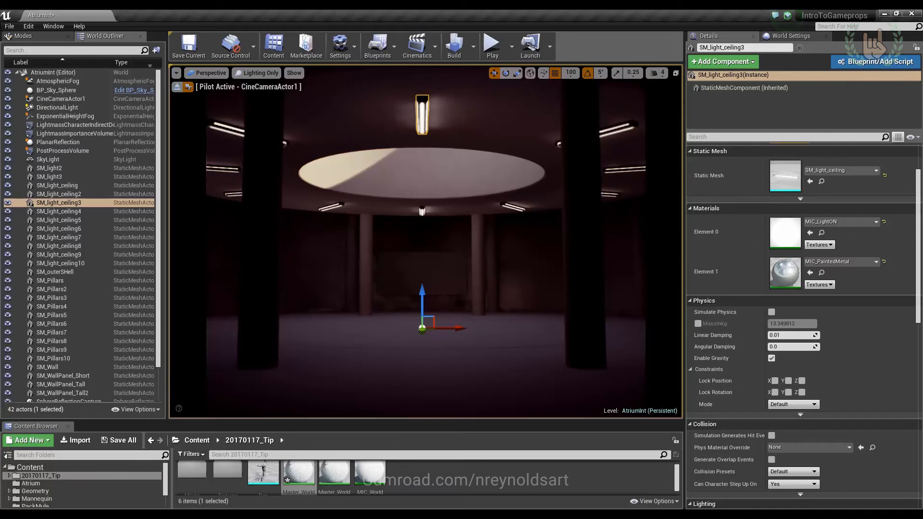
click(177, 72)
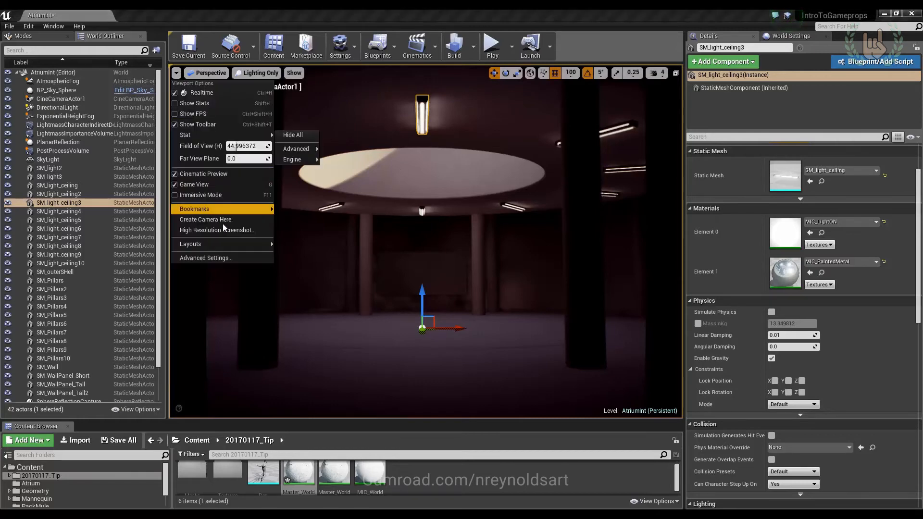
click(224, 229)
click(568, 312)
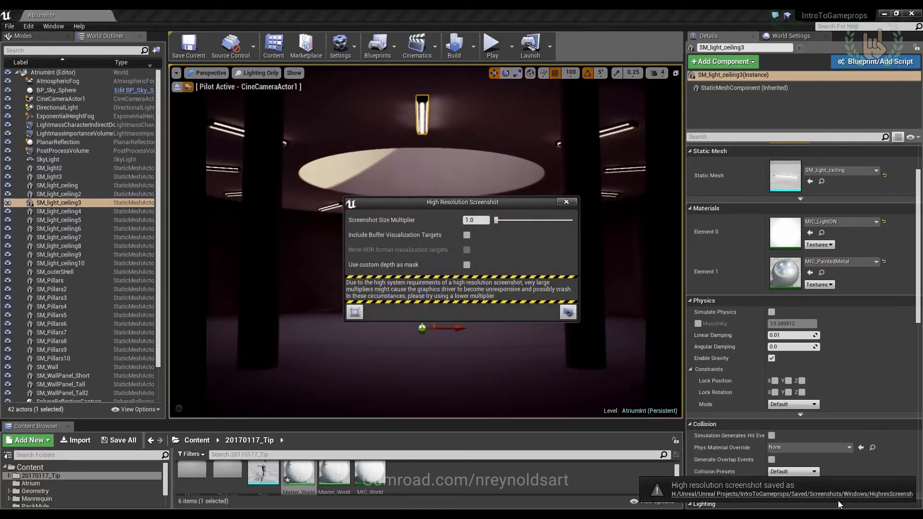
Open the saved screenshots folder and view HighresScreenshot00008 through HighresScreenshot00010 in sequence.
click(839, 496)
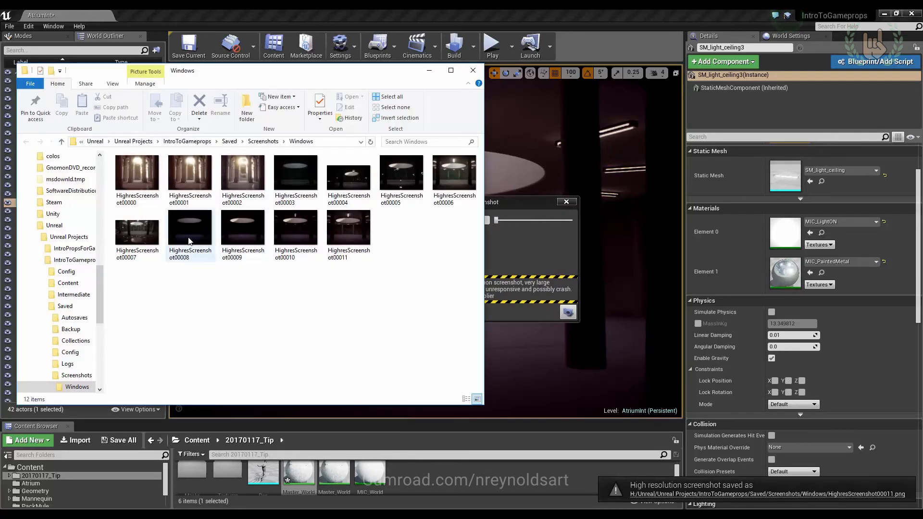
double_click(189, 235)
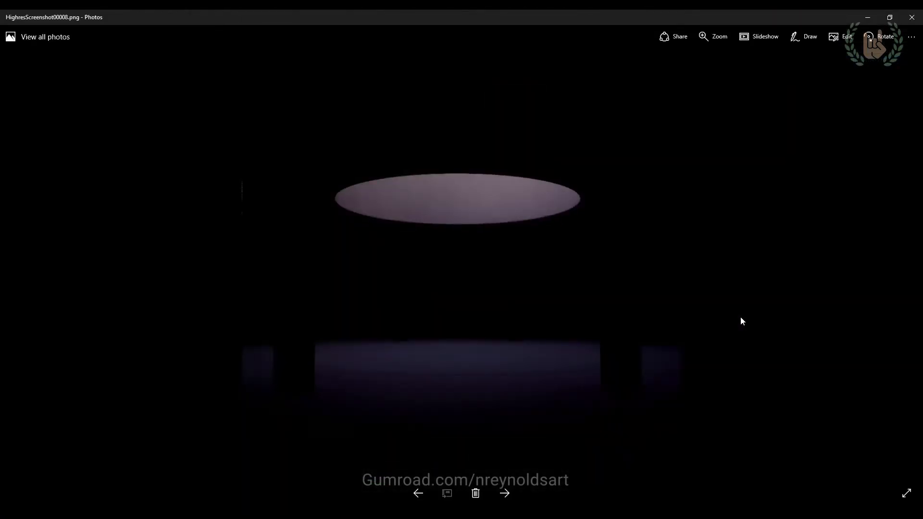
key(Right)
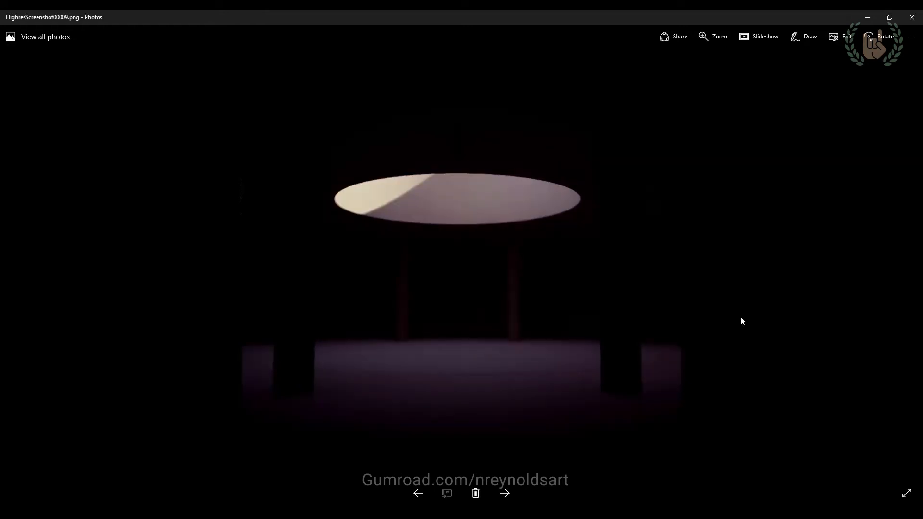
key(Right)
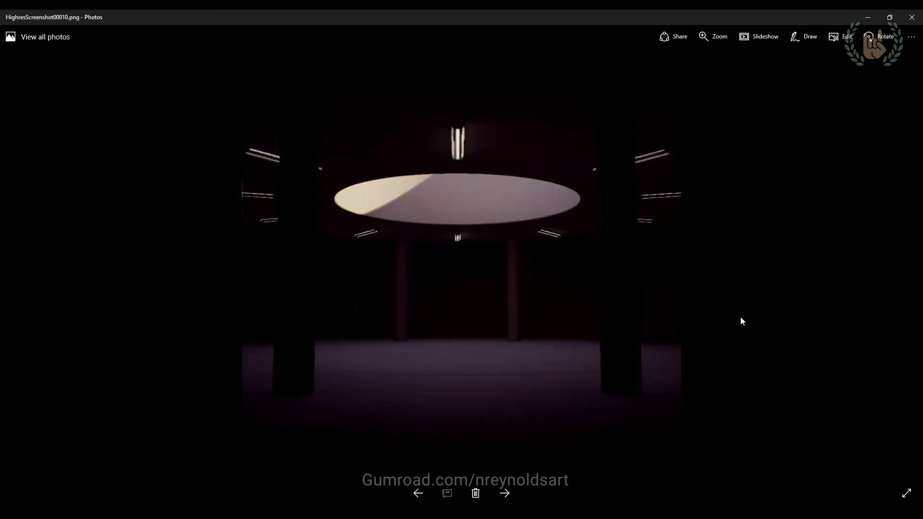
Compare HighresScreenshot00009, 00010 and 00011 back and forth to judge the emissive lighting, and close the image viewer and the screenshot dialog.
key(Right)
key(Left)
key(Right)
key(Left)
key(Right)
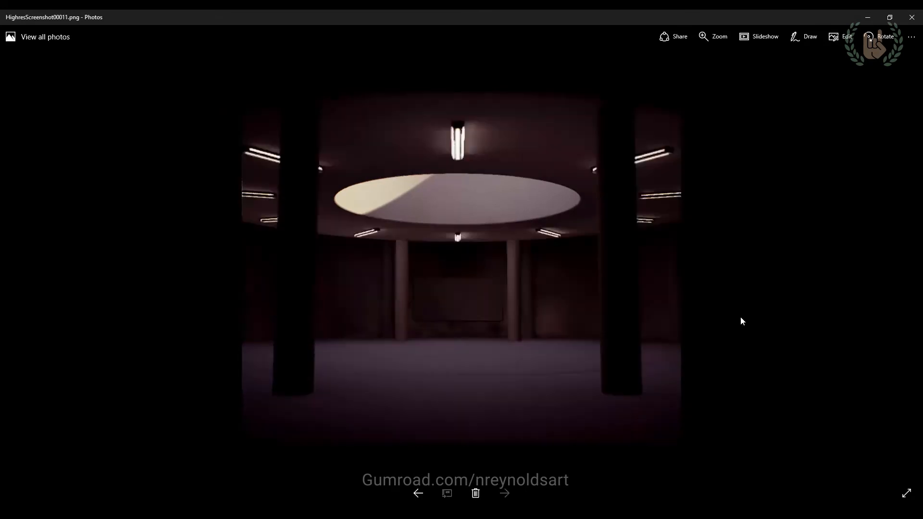
key(Left)
key(Right)
key(Left)
key(Right)
key(Left)
key(Left)
key(Right)
key(Left)
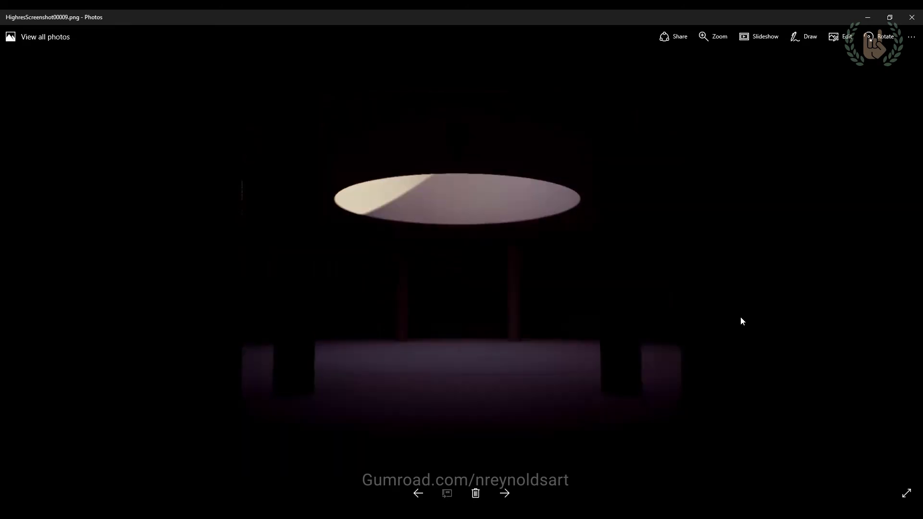
key(Right)
key(Left)
key(Right)
key(Right)
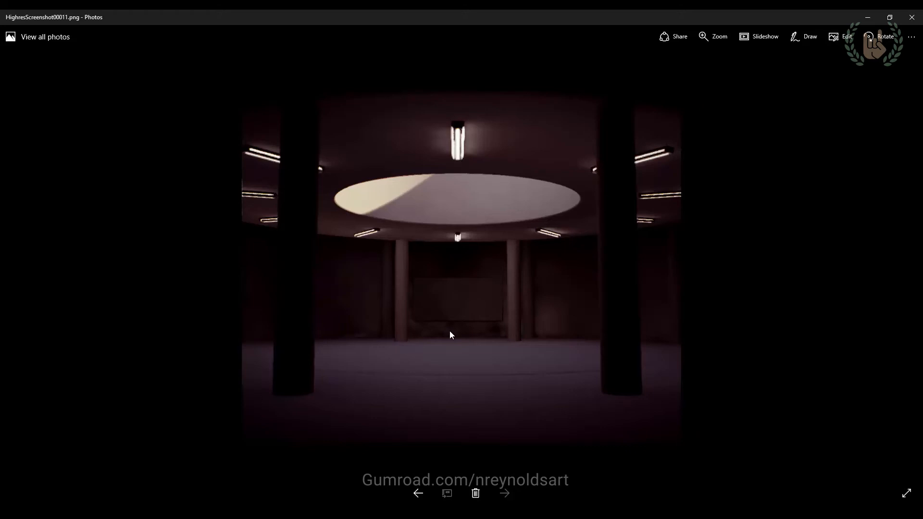
key(Left)
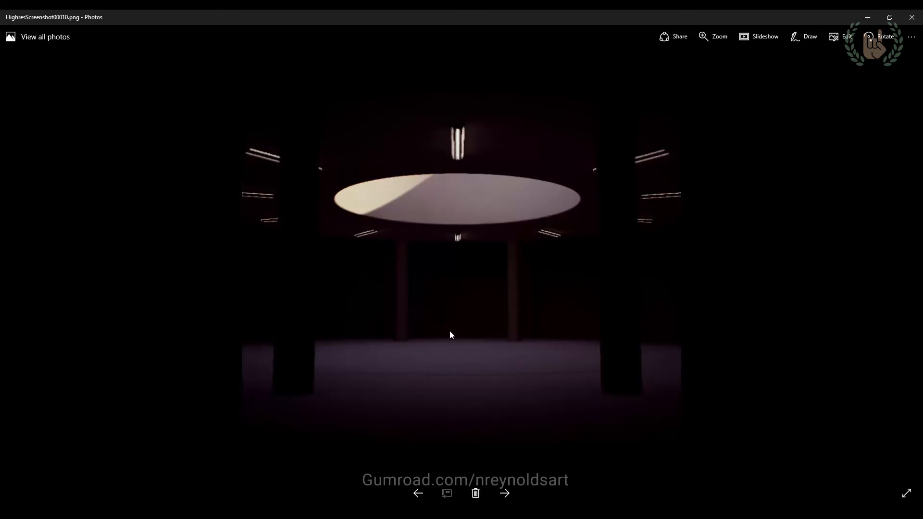
key(Right)
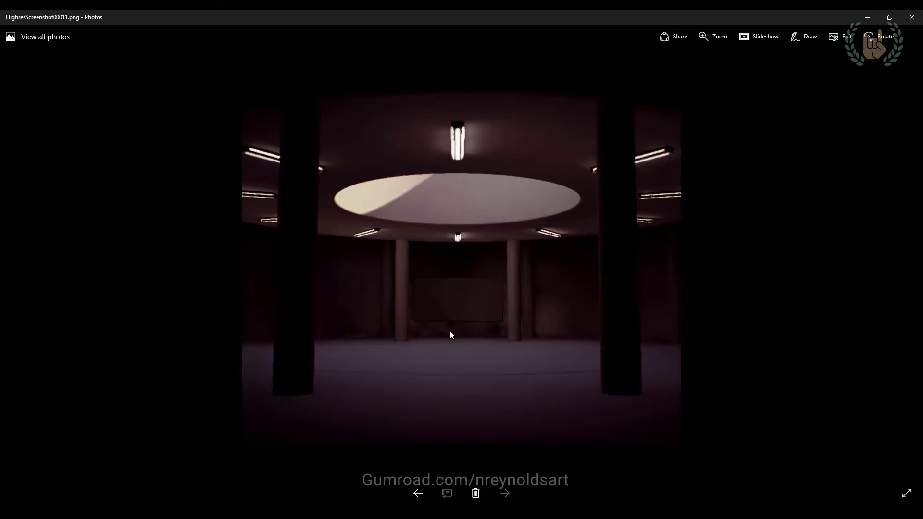
click(913, 18)
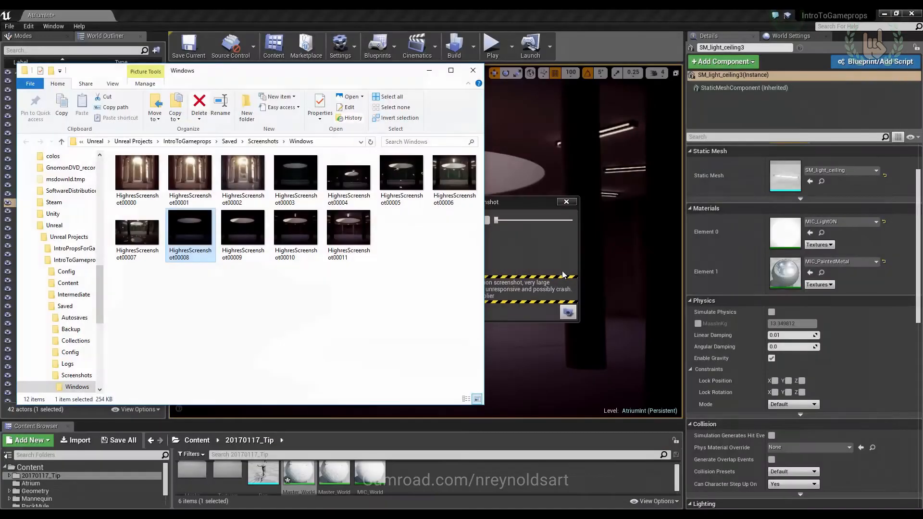
click(560, 207)
click(565, 202)
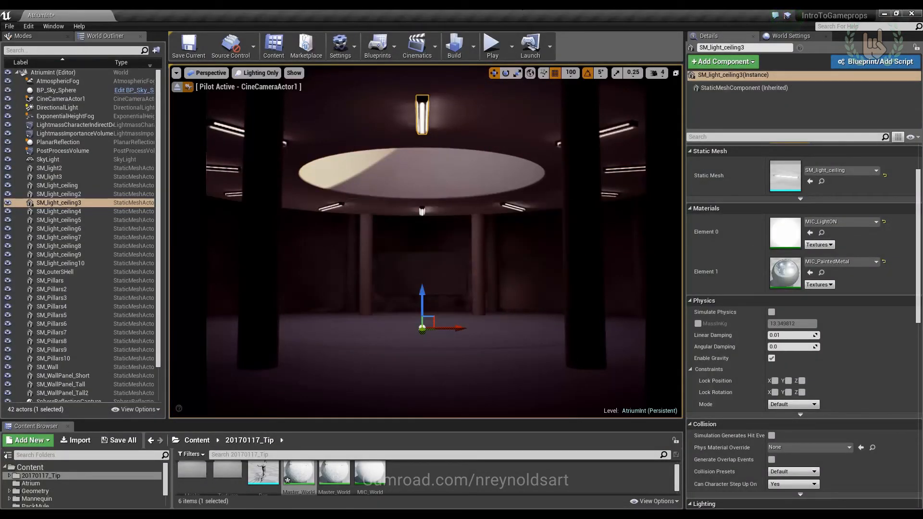
Set the Emissive value of the ceiling fixture's MIC_LightON material to 15, save the material, and close its editor.
double_click(785, 234)
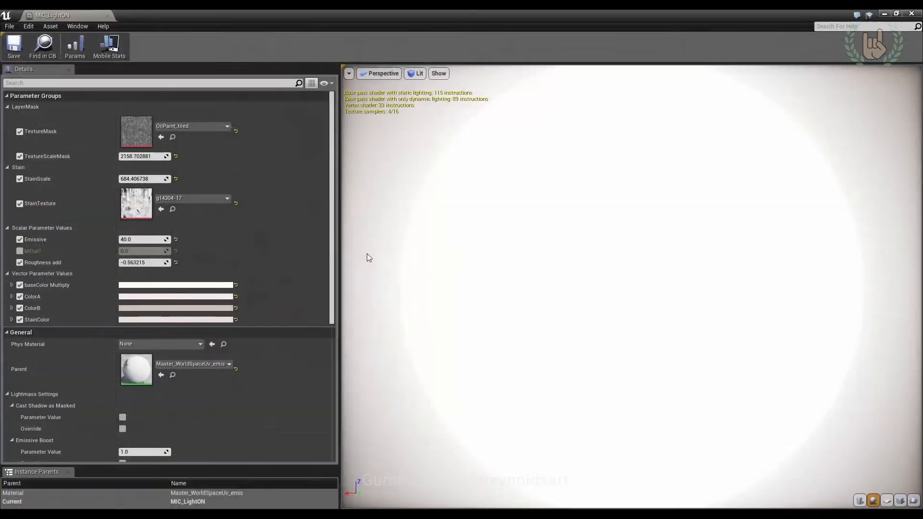
click(153, 241)
text(15)
key(Return)
click(14, 47)
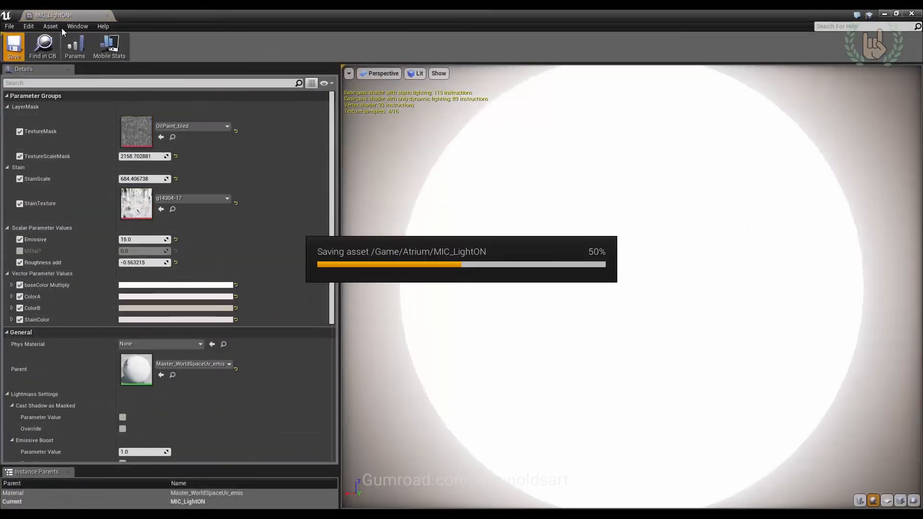
middle_click(74, 14)
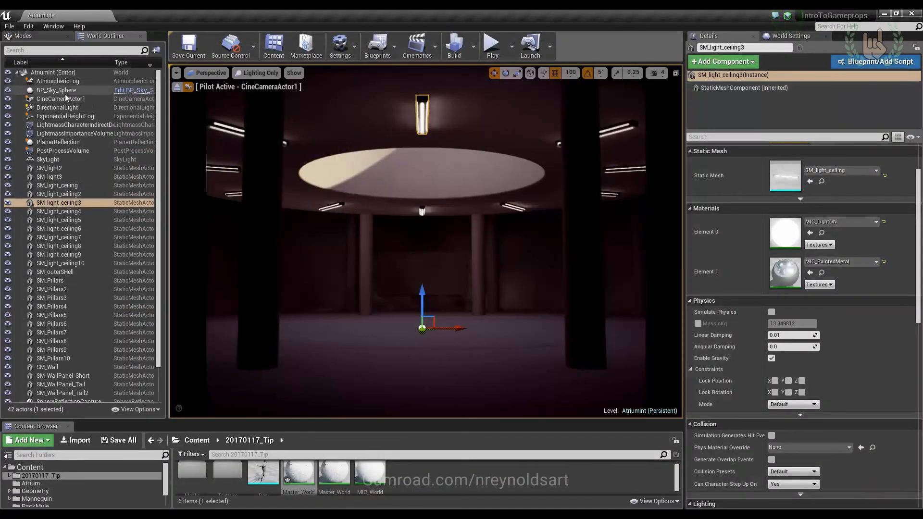
Select the DirectionalLight and set its Intensity to 10.
click(57, 107)
click(793, 163)
text(10)
key(Return)
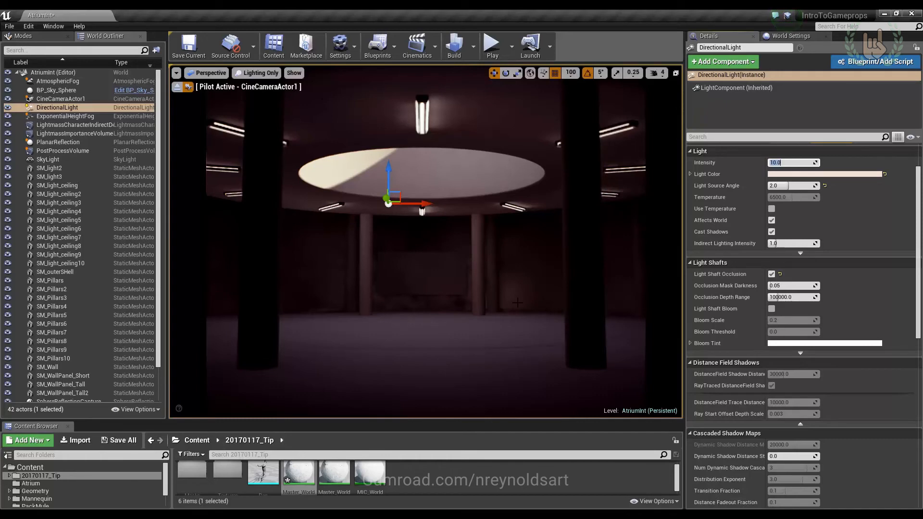
Return the viewport to Lit, stop piloting CineCameraActor1, and fly into the atrium to view the ceiling fixtures and pillars up close.
click(261, 73)
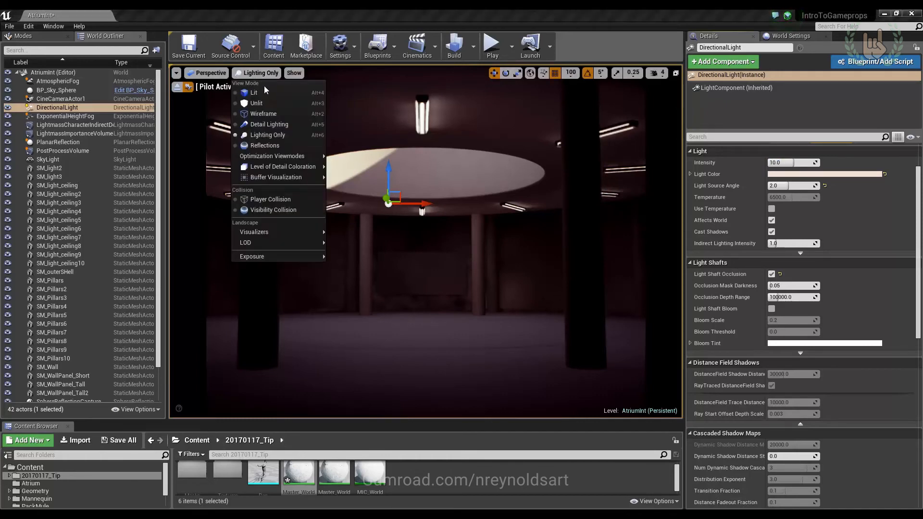
click(312, 92)
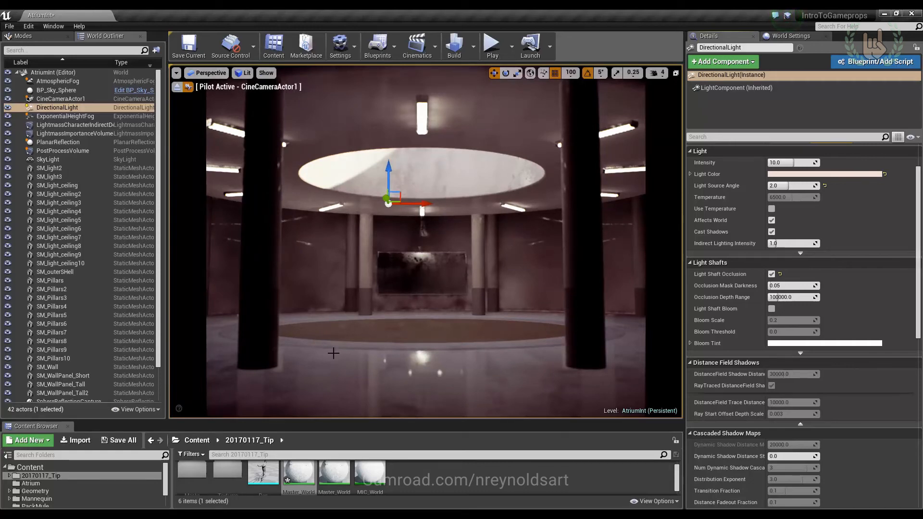
click(177, 87)
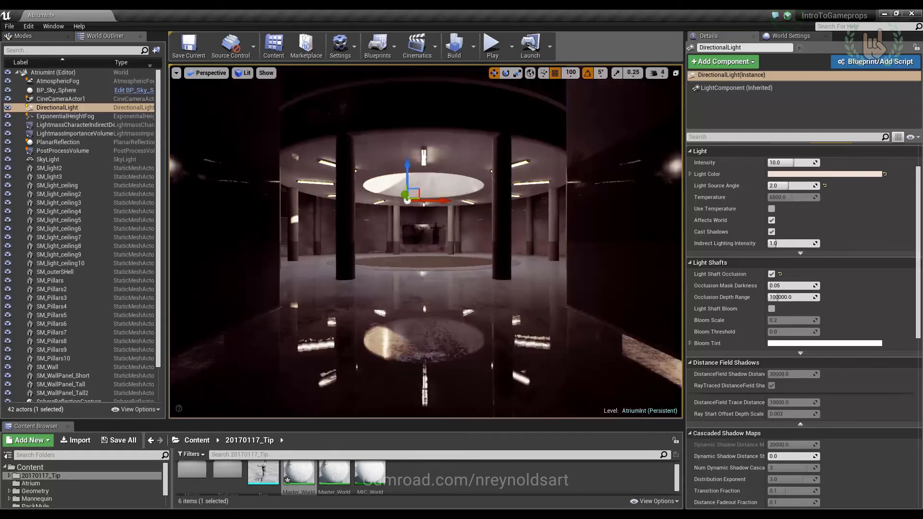
key(w)
right_drag(426, 241, 513, 236)
Examine the atrium's walls, pillars and ceiling fixtures in Lighting Only and show the Lightmass settings in World Settings.
click(243, 73)
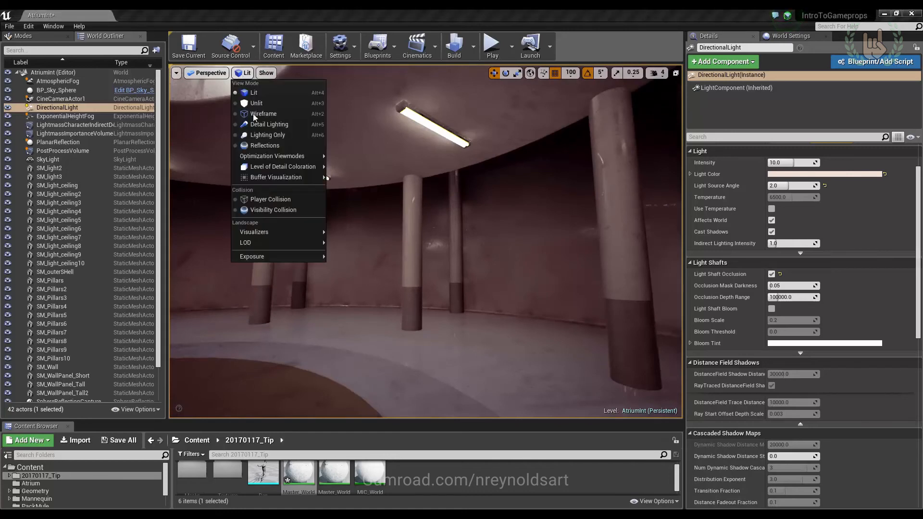
click(280, 137)
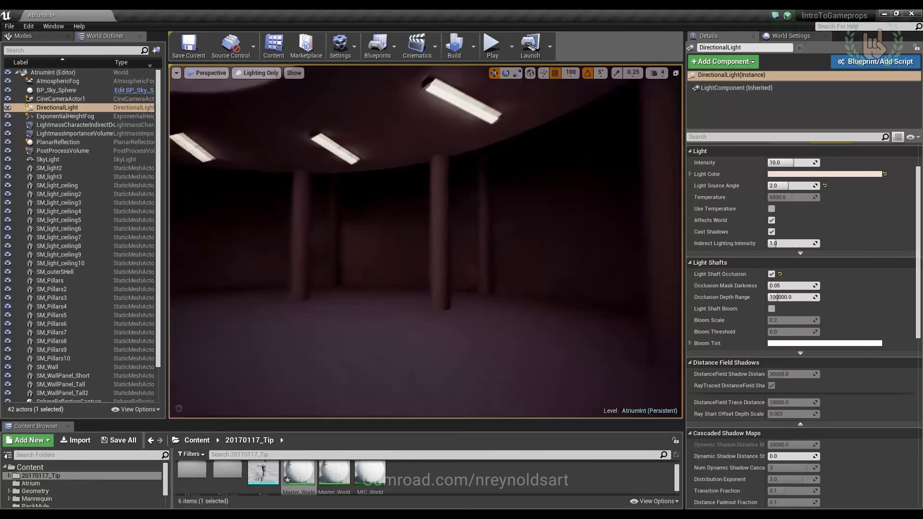
right_drag(426, 240, 308, 240)
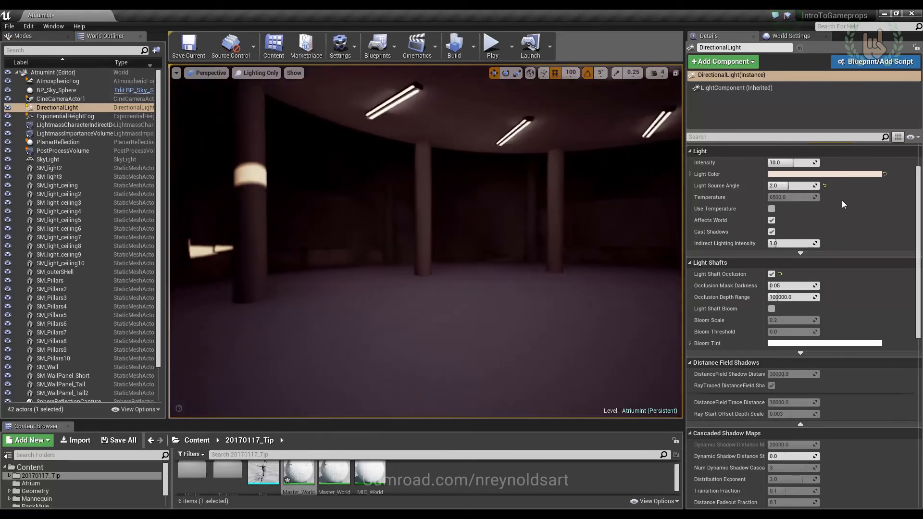
click(793, 36)
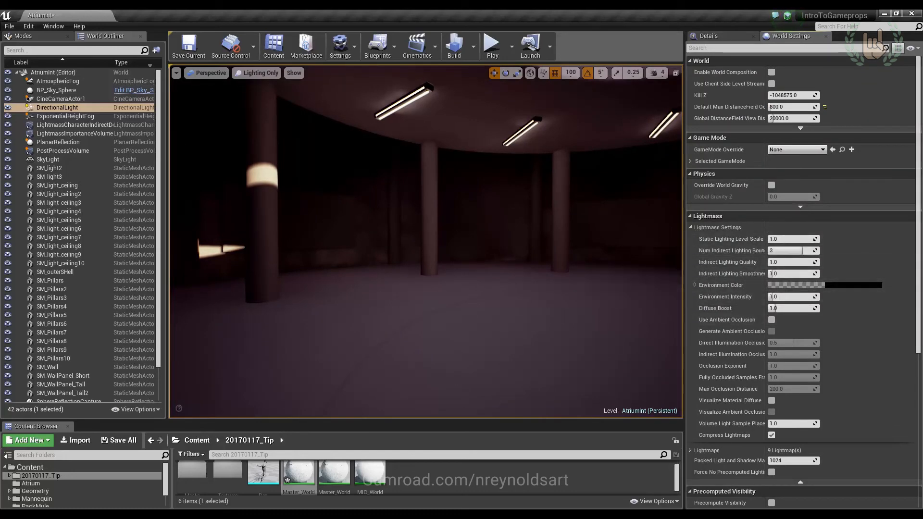
right_drag(426, 240, 555, 233)
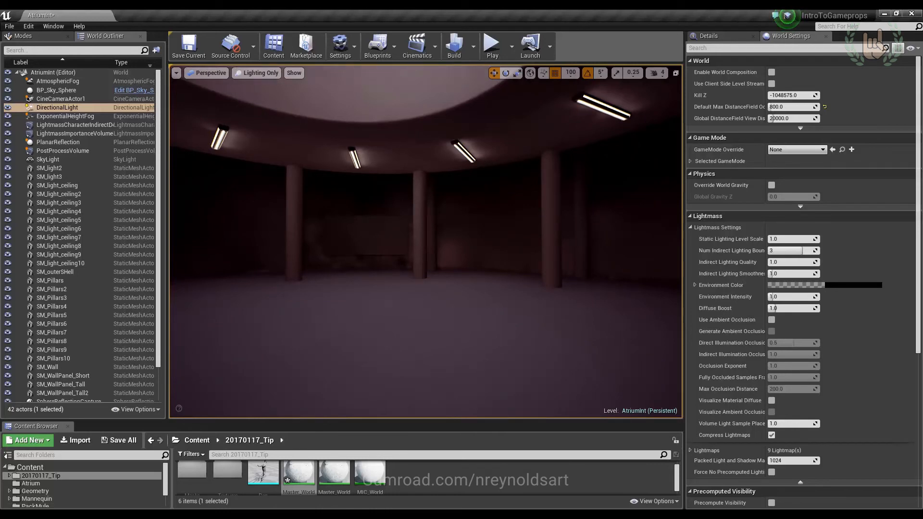
Switch to the PastExamples folder, open the Cook image, and browse through the examples up to InertiaScreen_004.
key(alt+Tab)
click(254, 388)
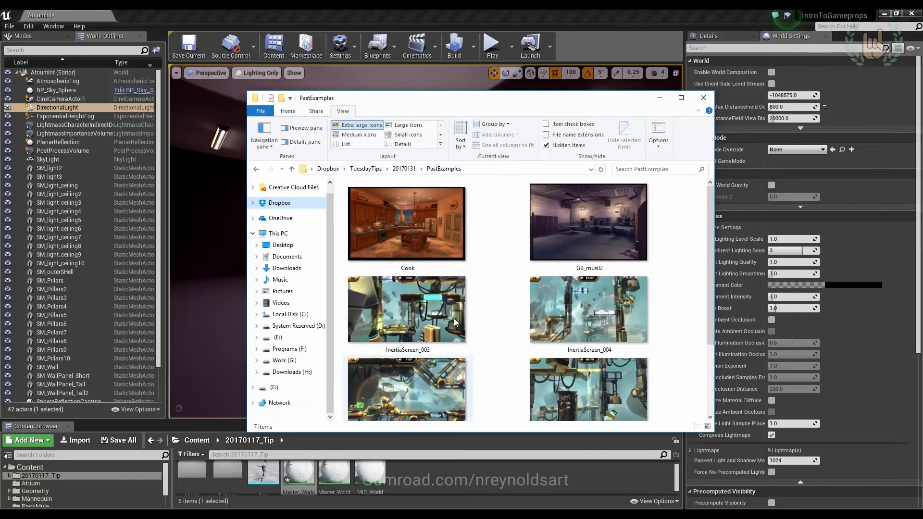
double_click(445, 242)
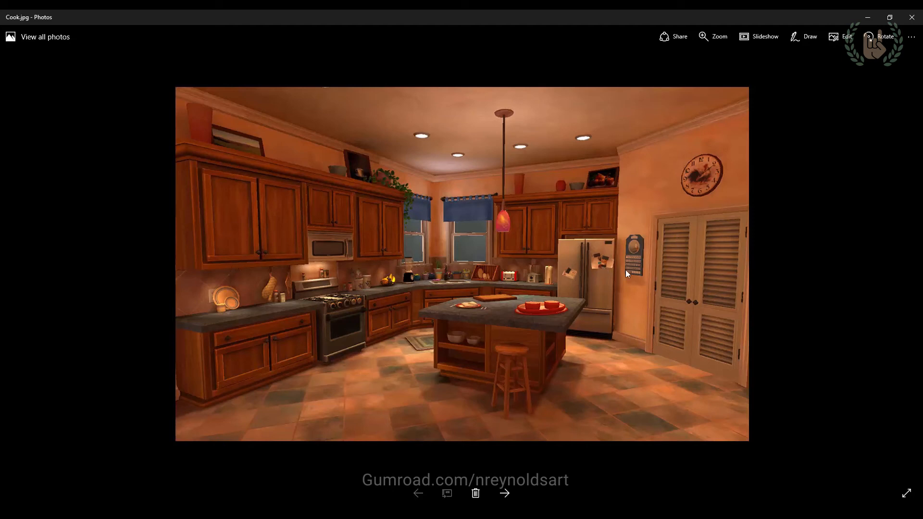
key(Right)
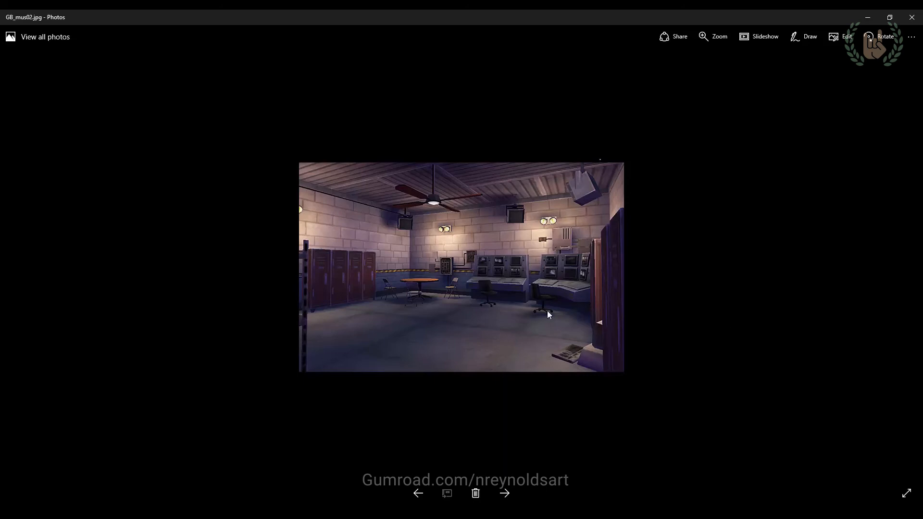
key(Right)
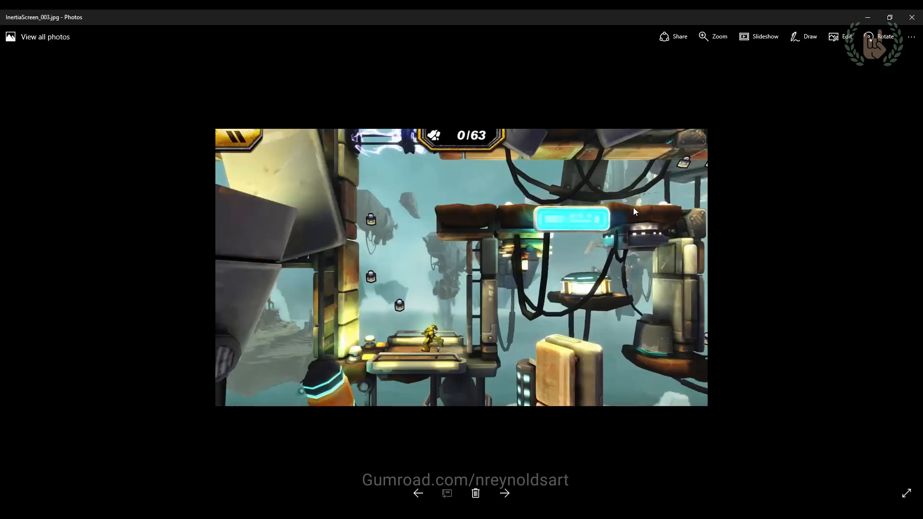
key(Right)
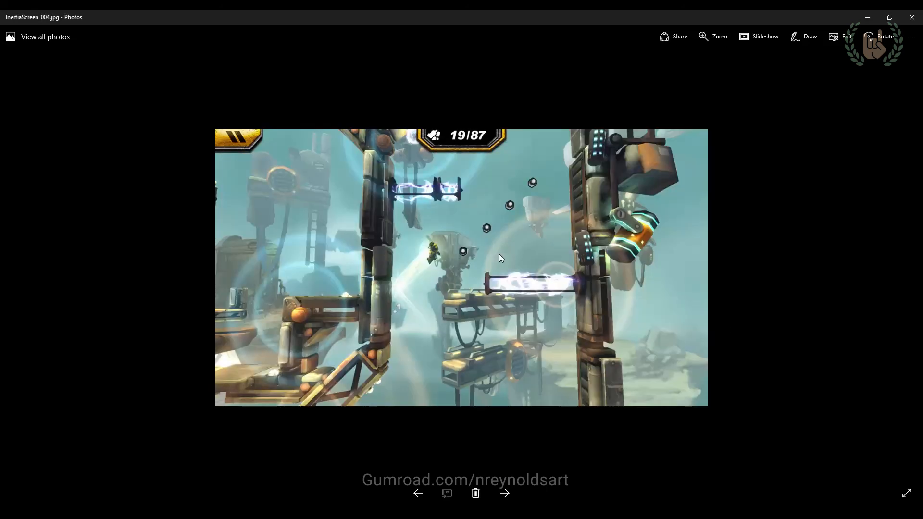
Compare InertiaScreen_003 with InertiaScreen_004, view the remaining examples through InertiaScreen_010, and return to the Unreal Editor.
key(Left)
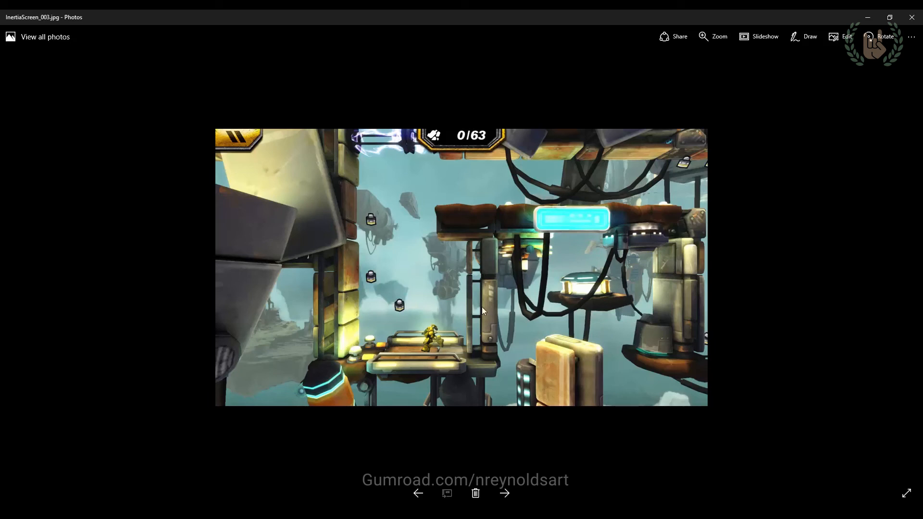
key(Right)
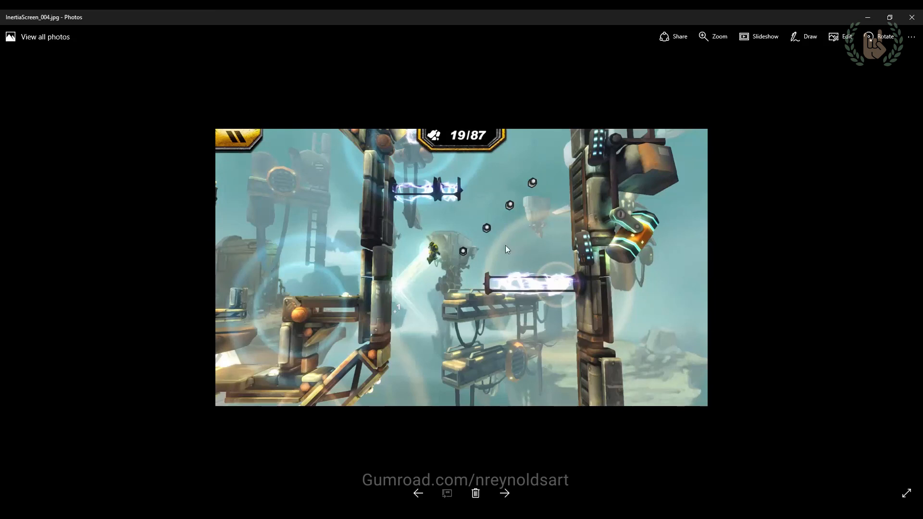
key(Right)
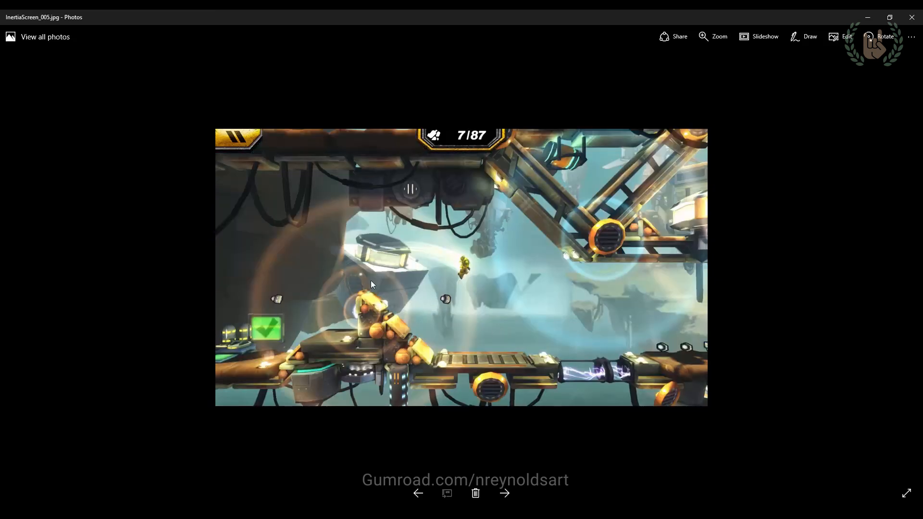
key(Right)
key(Right)
key(Right)
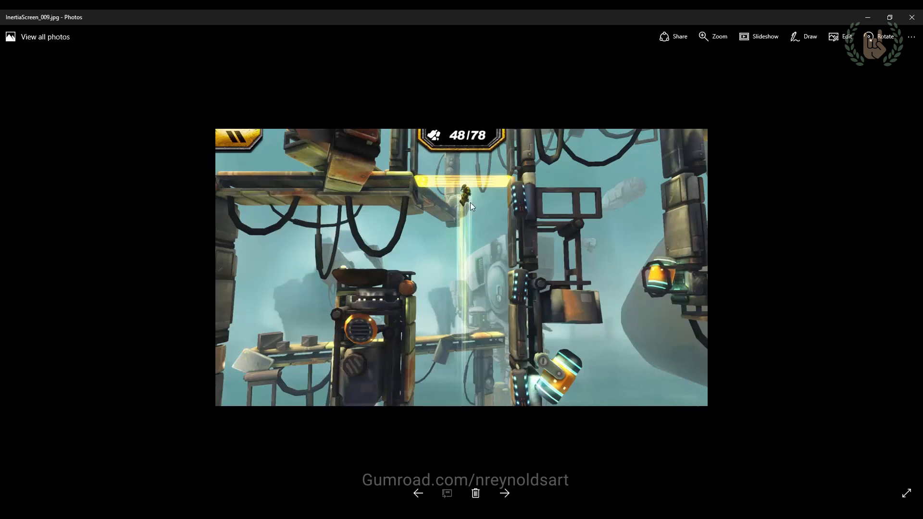
key(Right)
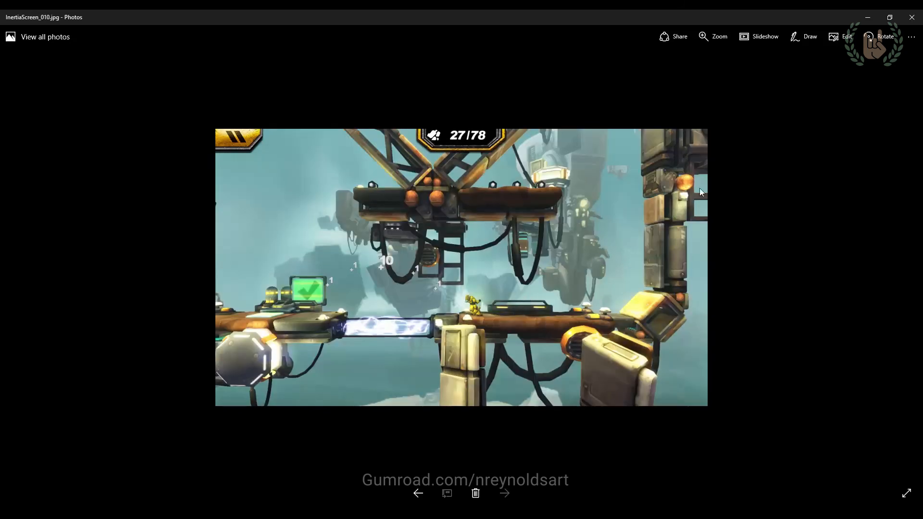
click(913, 17)
click(436, 14)
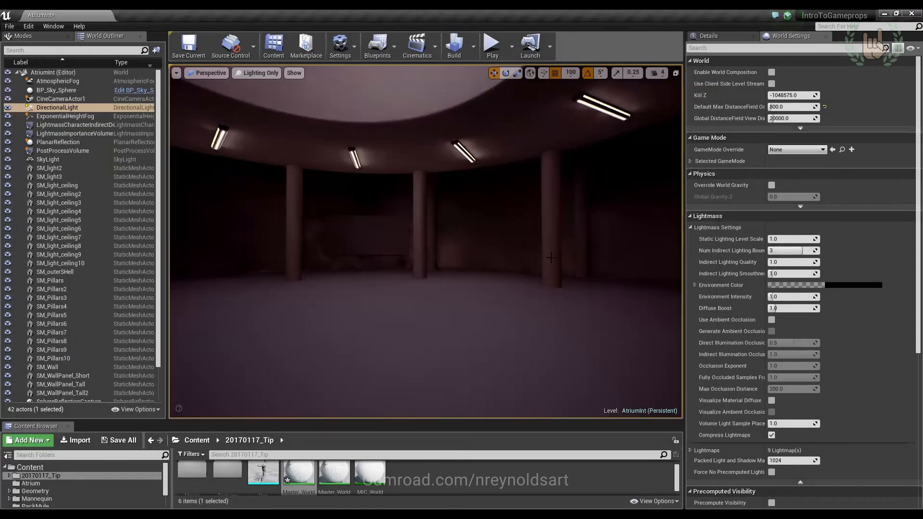
Look around the atrium in Lighting Only and show the DirectionalLight's details to review its intensity.
right_drag(428, 212, 394, 212)
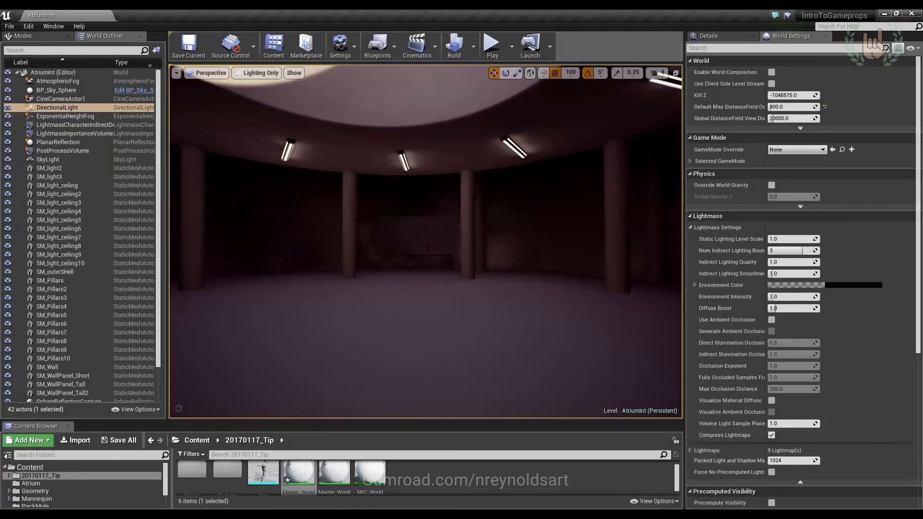
mouse_move(482, 91)
right_down()
mouse_move(463, 85)
mouse_move(474, 85)
right_up()
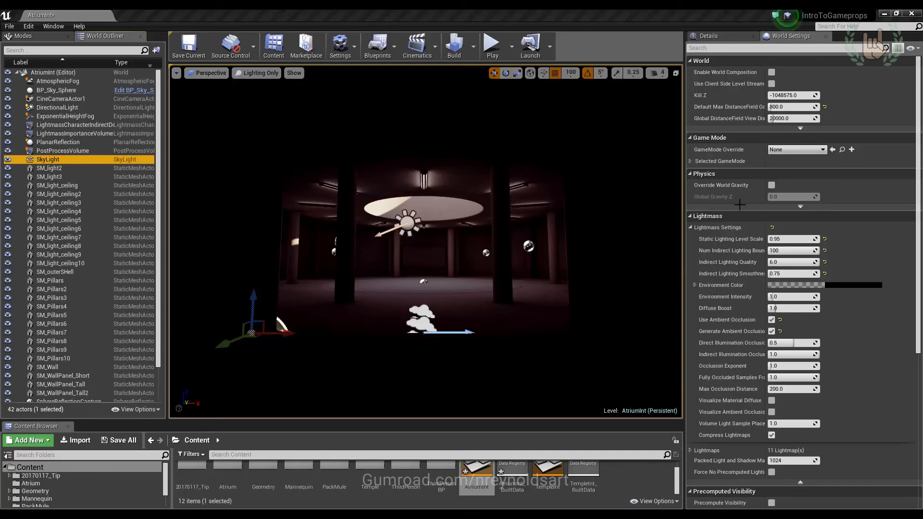
click(72, 108)
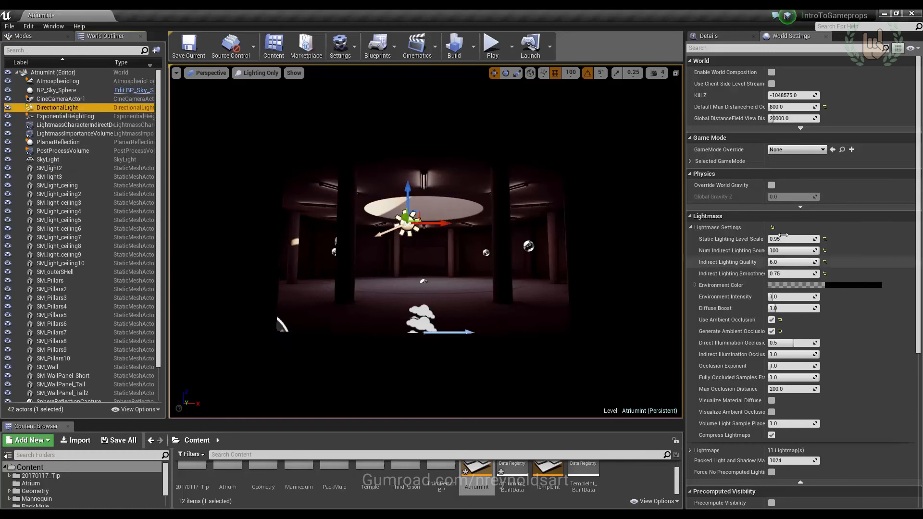
click(709, 37)
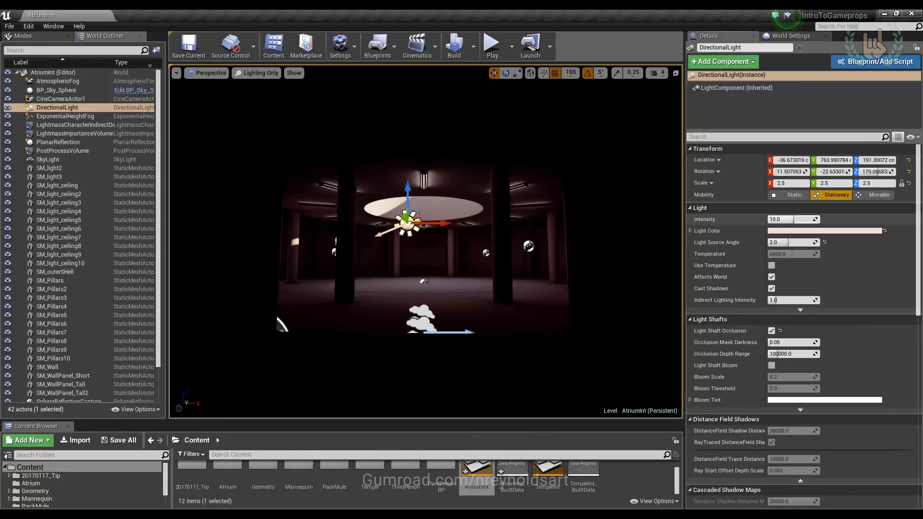
Check the Emissive value of SM_light_ceiling3's MIC_LightON material, close its editor, and show the Lightmass settings in World Settings.
click(423, 177)
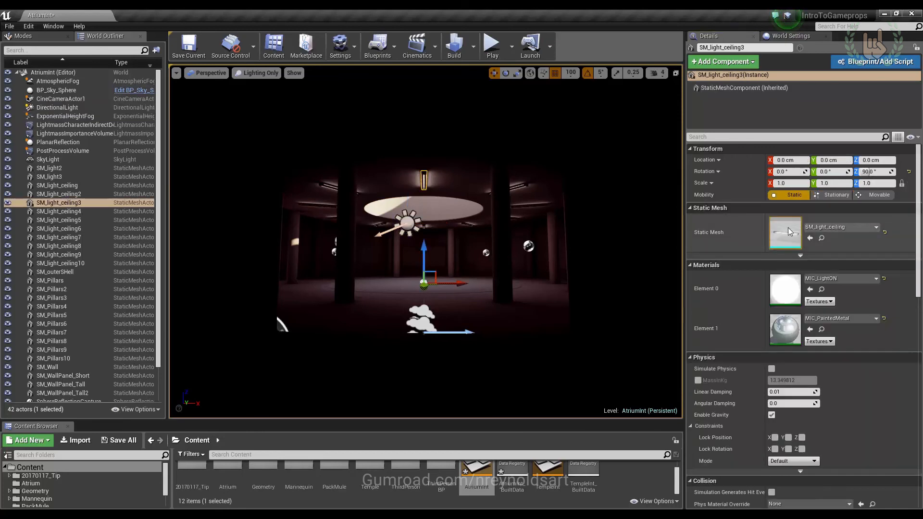
double_click(782, 291)
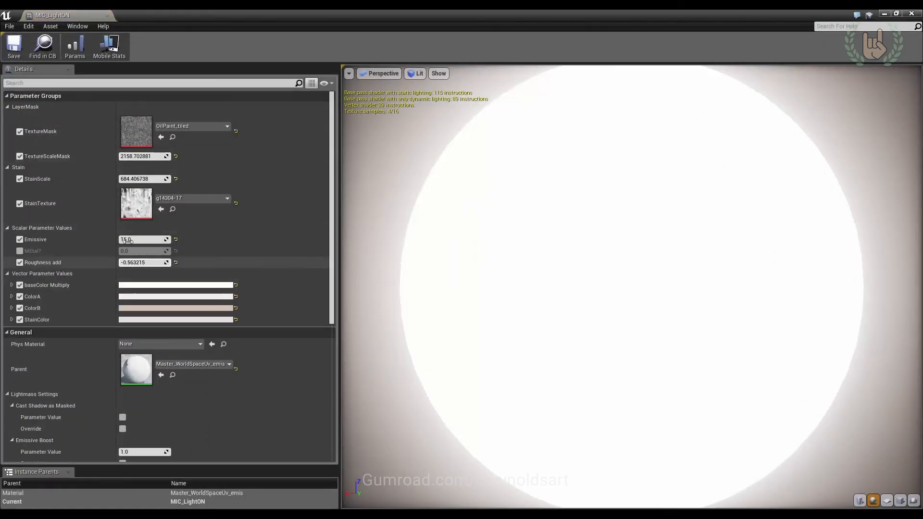
middle_click(74, 17)
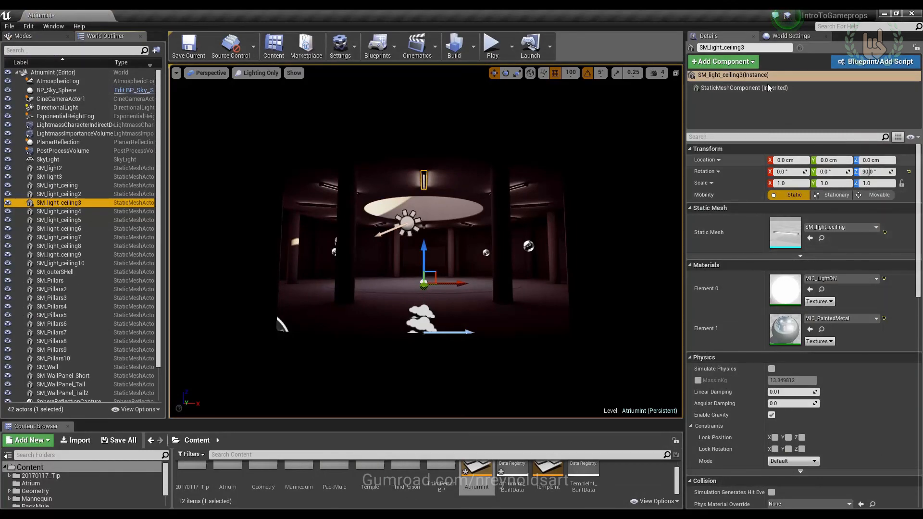
click(791, 35)
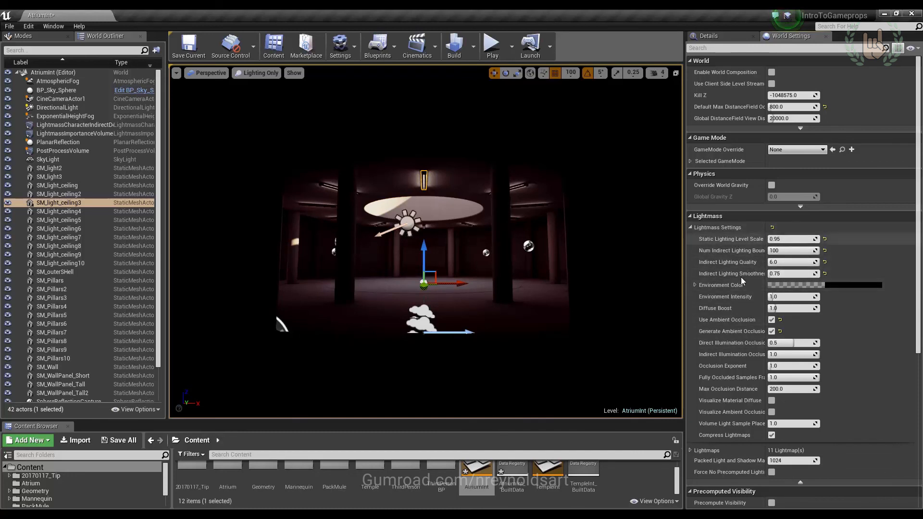
mouse_move(751, 242)
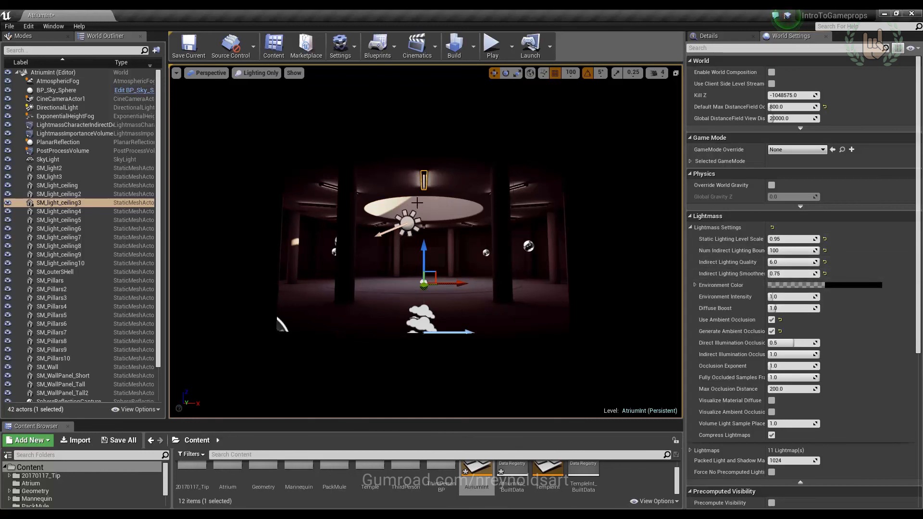
Hide the editor icons and gizmos in the viewport with Game View.
right_click(418, 191)
text(g)
key(Escape)
key(g)
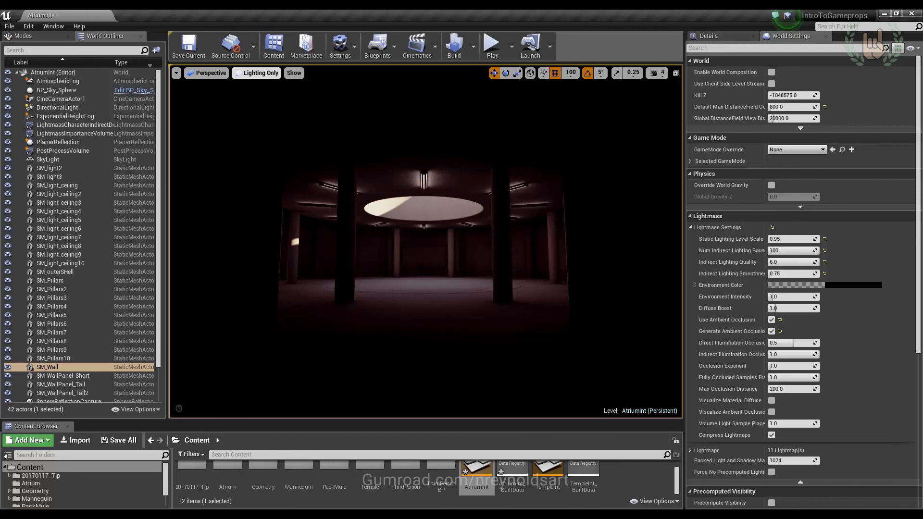
Take a high-resolution screenshot of the current view at size multiplier 1.0 and compare it with HighresScreenshot00011.
click(176, 73)
click(239, 230)
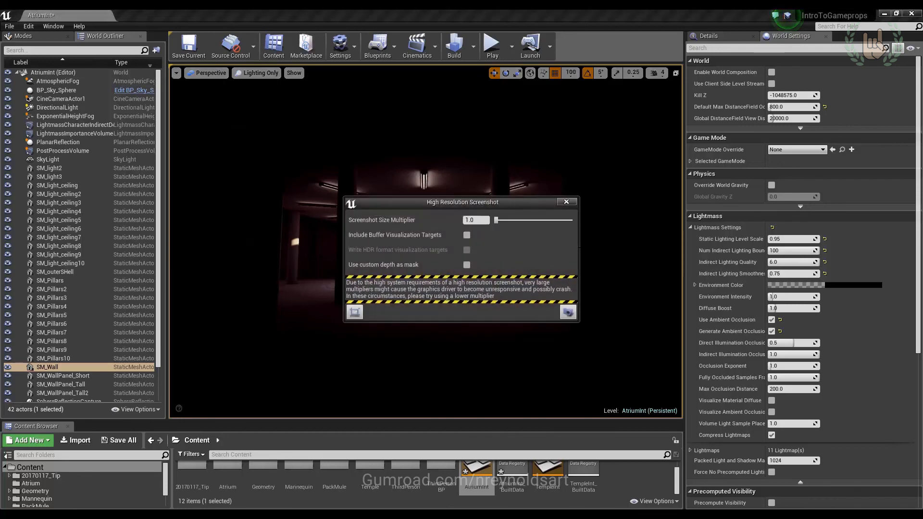
click(567, 312)
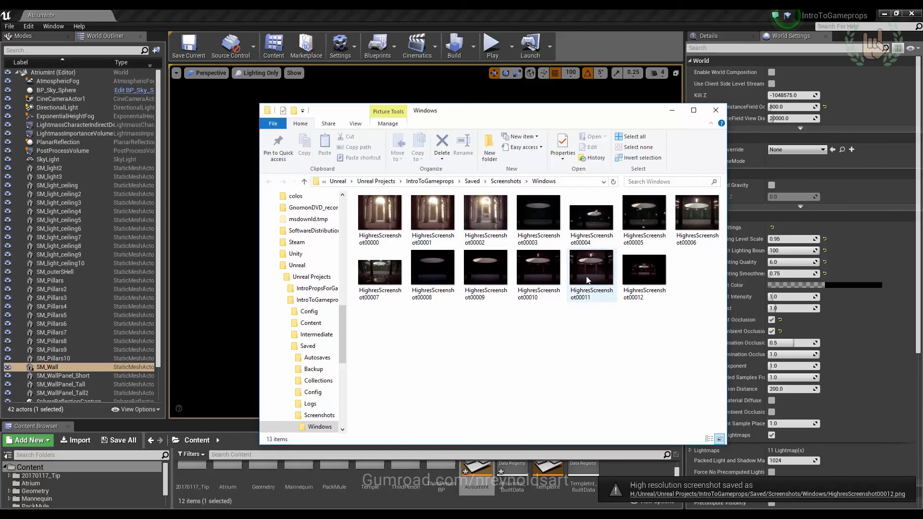
click(586, 271)
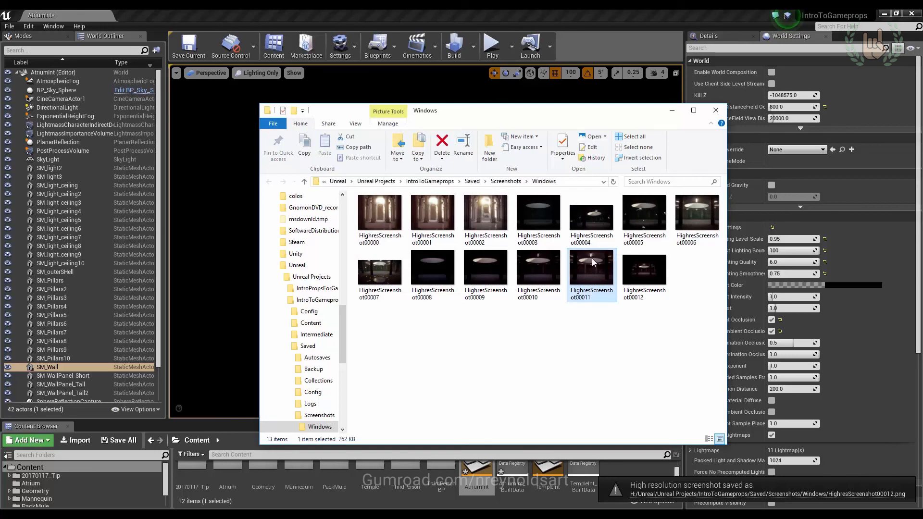
double_click(592, 258)
key(Right)
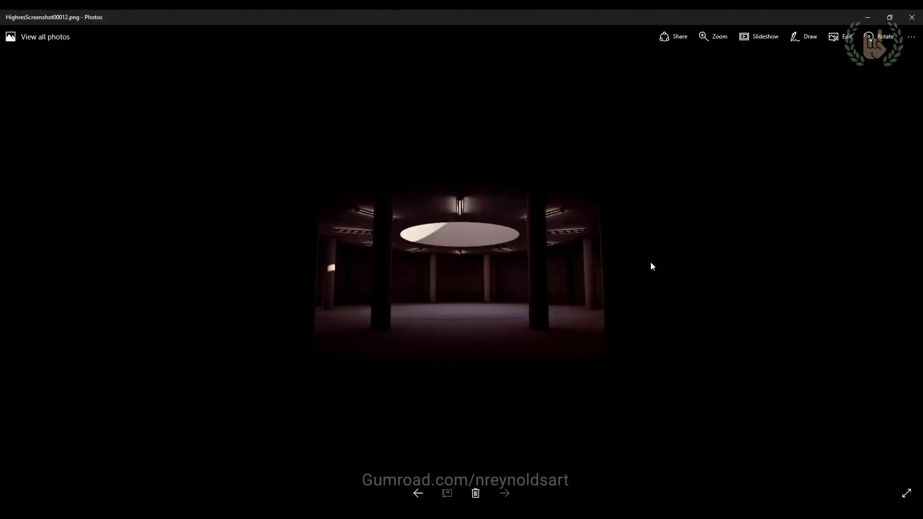
key(Left)
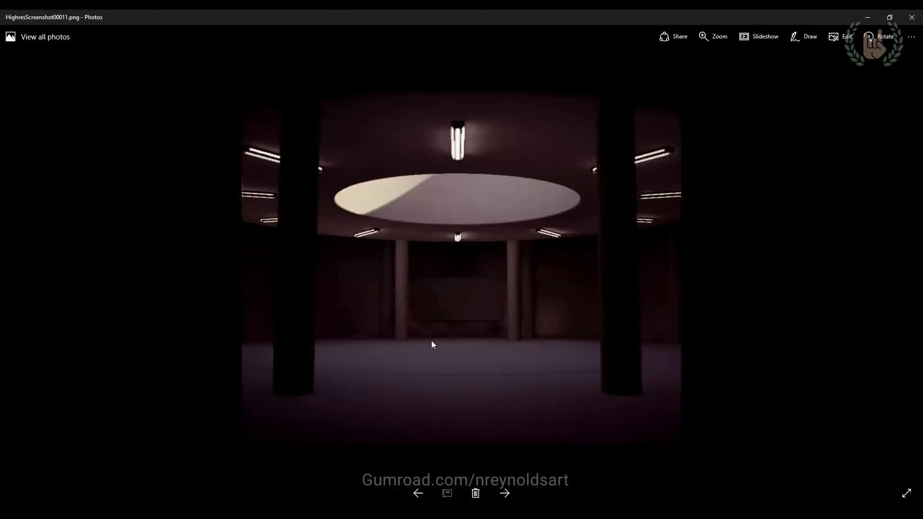
Return to the Unreal Editor, close the High Resolution Screenshot dialog, and switch the viewport to CineCameraActor1.
click(342, 516)
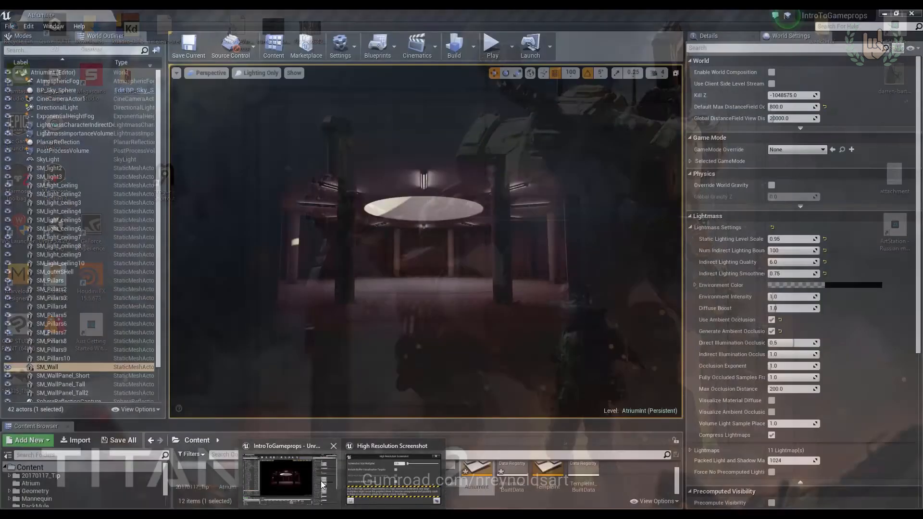
click(371, 488)
click(566, 202)
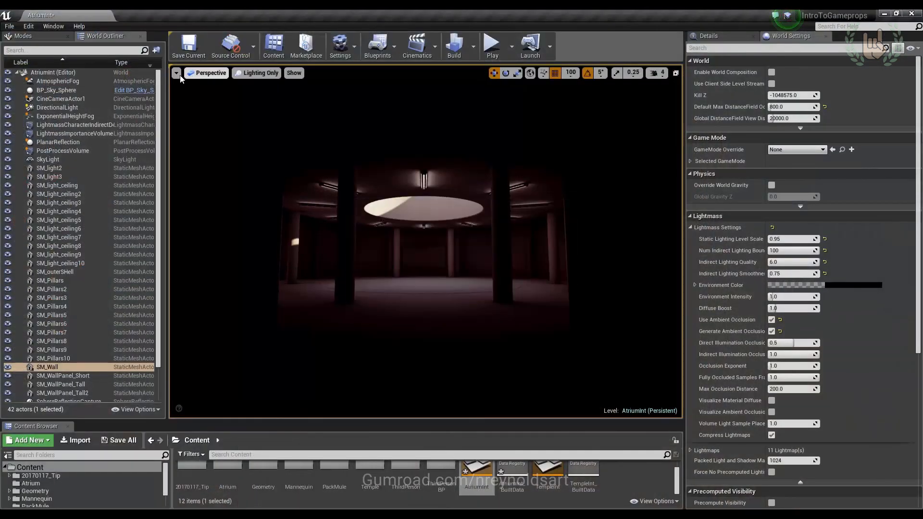
click(206, 73)
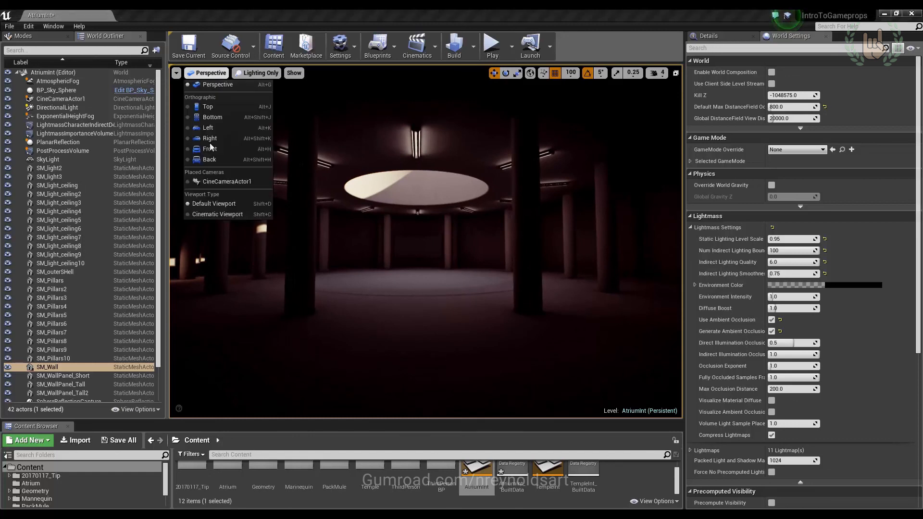
click(217, 181)
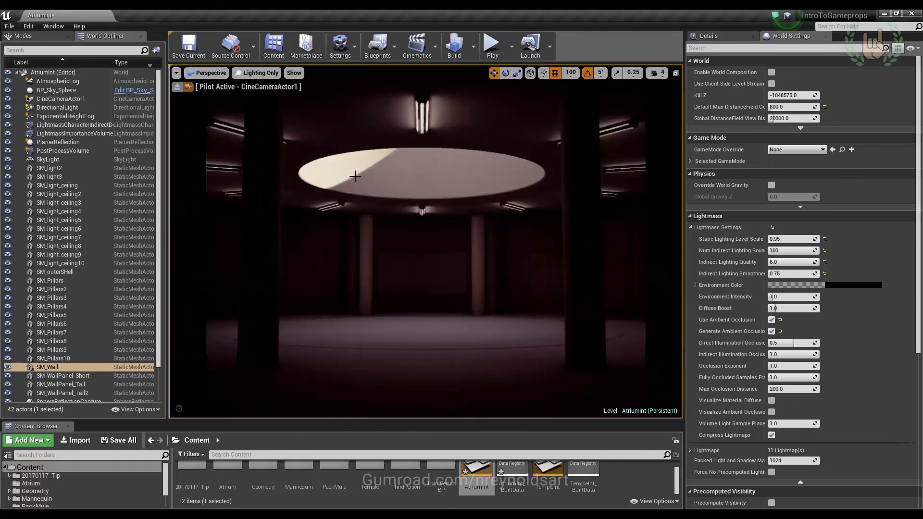
Take a high-resolution screenshot through CineCameraActor1 at size multiplier 1.0, and delete HighresScreenshot00012 from the screenshots folder.
click(177, 73)
click(207, 229)
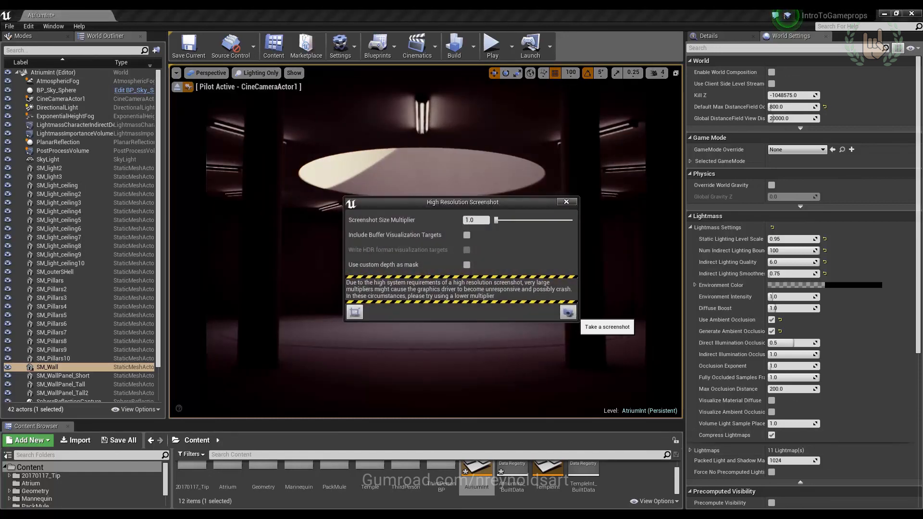
click(567, 312)
click(702, 497)
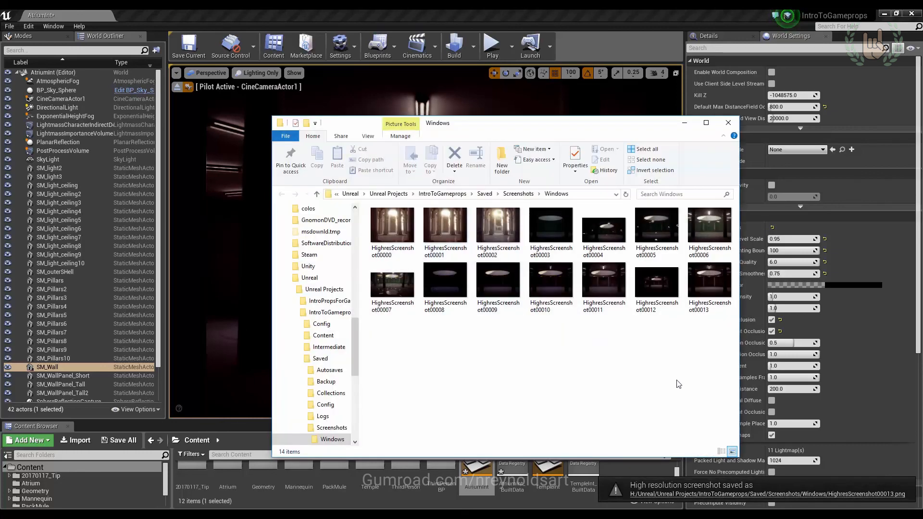
click(680, 308)
Open HighresScreenshot00011 and flip back and forth to HighresScreenshot00013 to compare the baked lighting on walls, floor and ceiling.
double_click(599, 272)
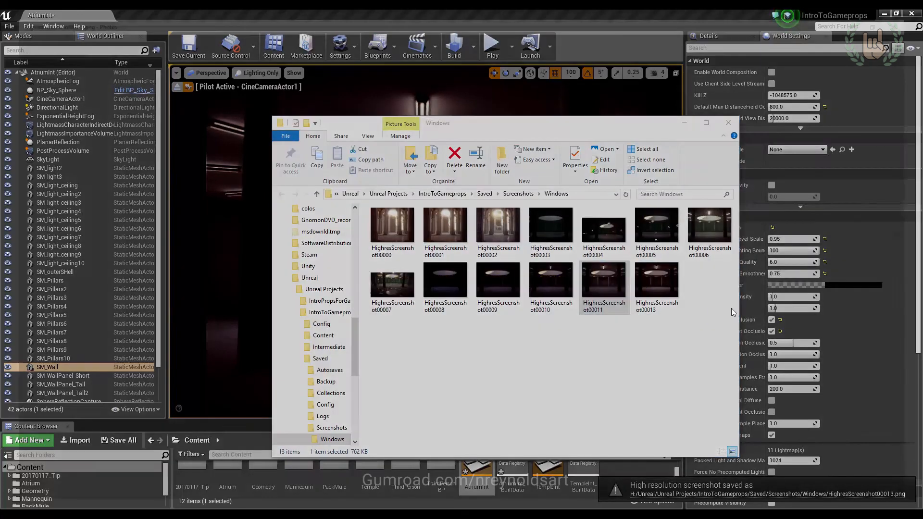
key(Right)
key(Right)
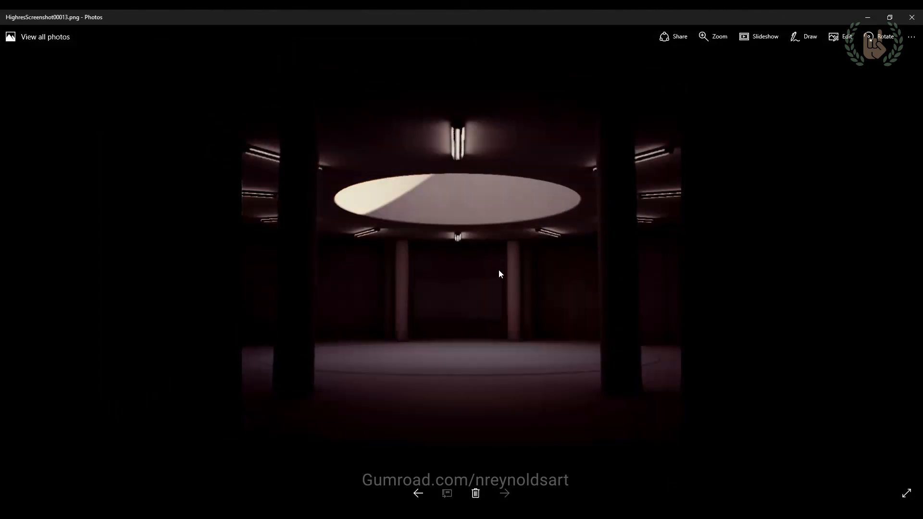
key(Left)
key(Left)
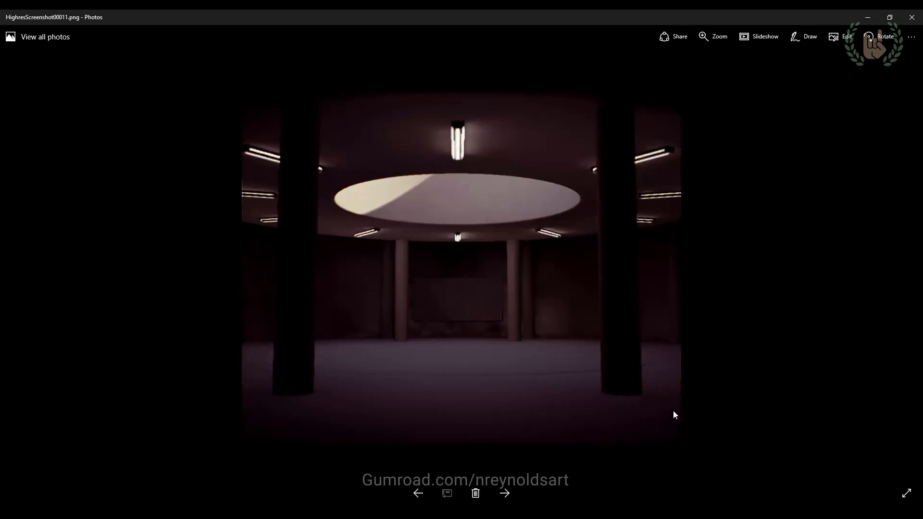
key(Right)
key(Right)
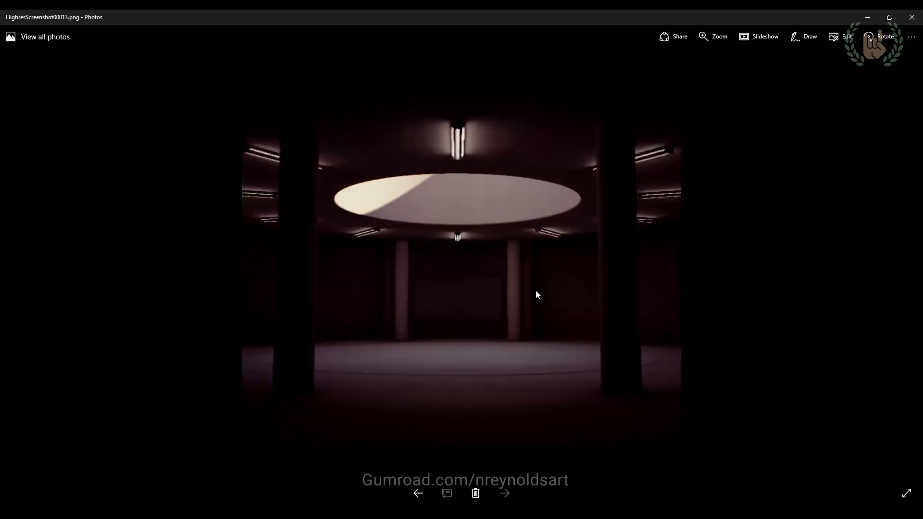
key(Left)
key(Left)
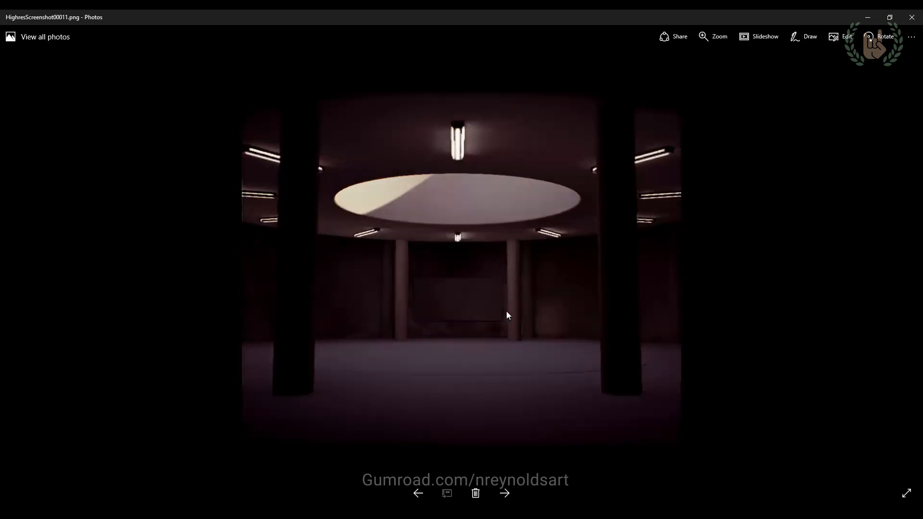
key(Right)
key(Right)
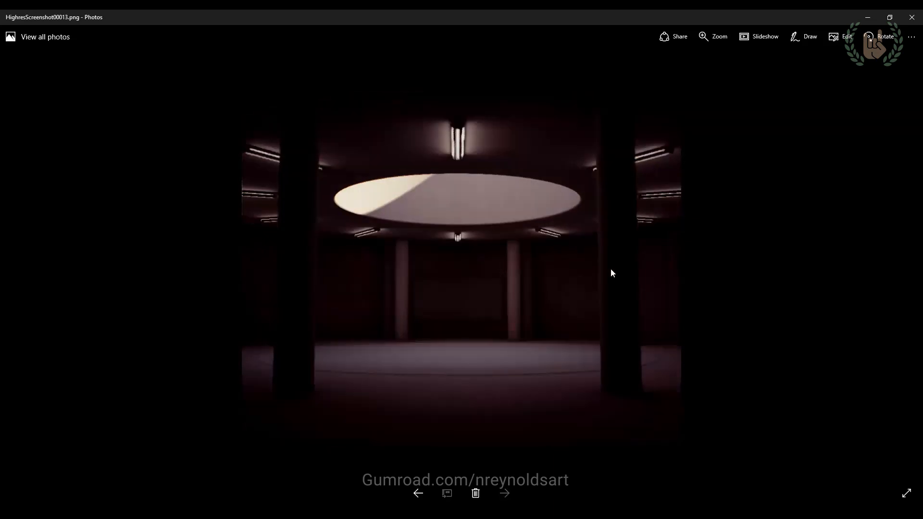